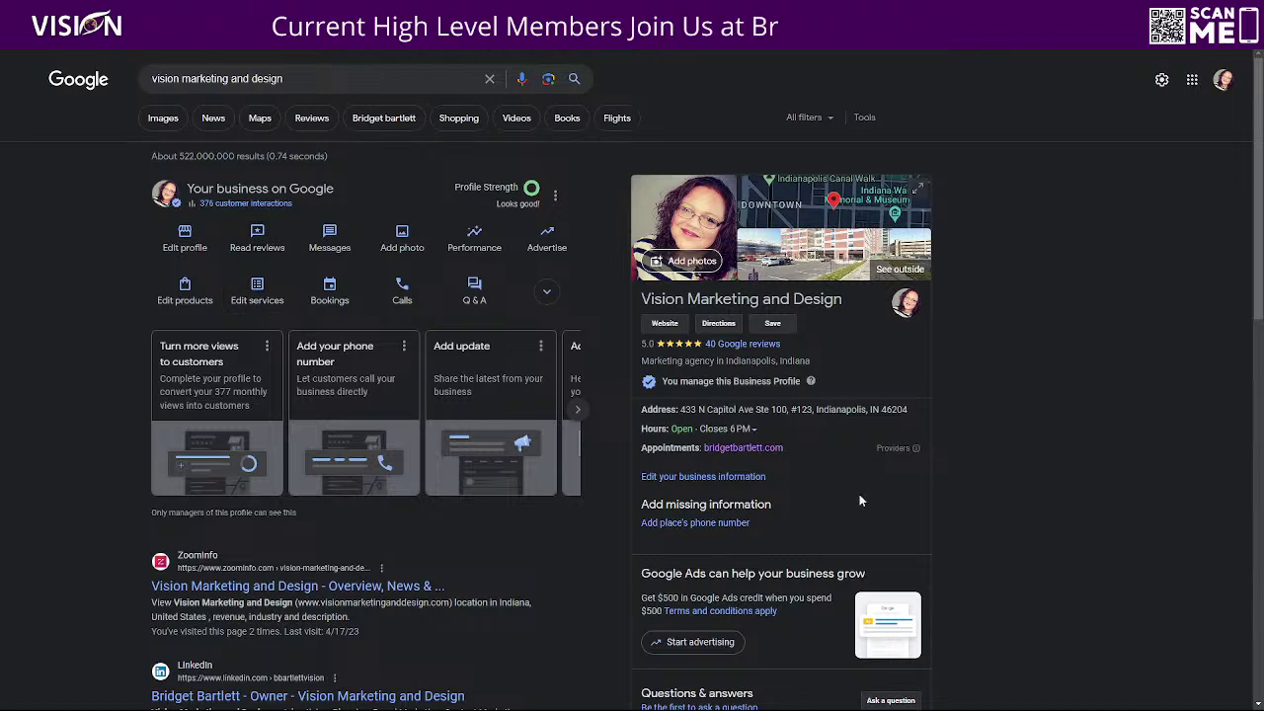
Open the Google reviews of Vision Marketing and Design from its business profile
click(729, 352)
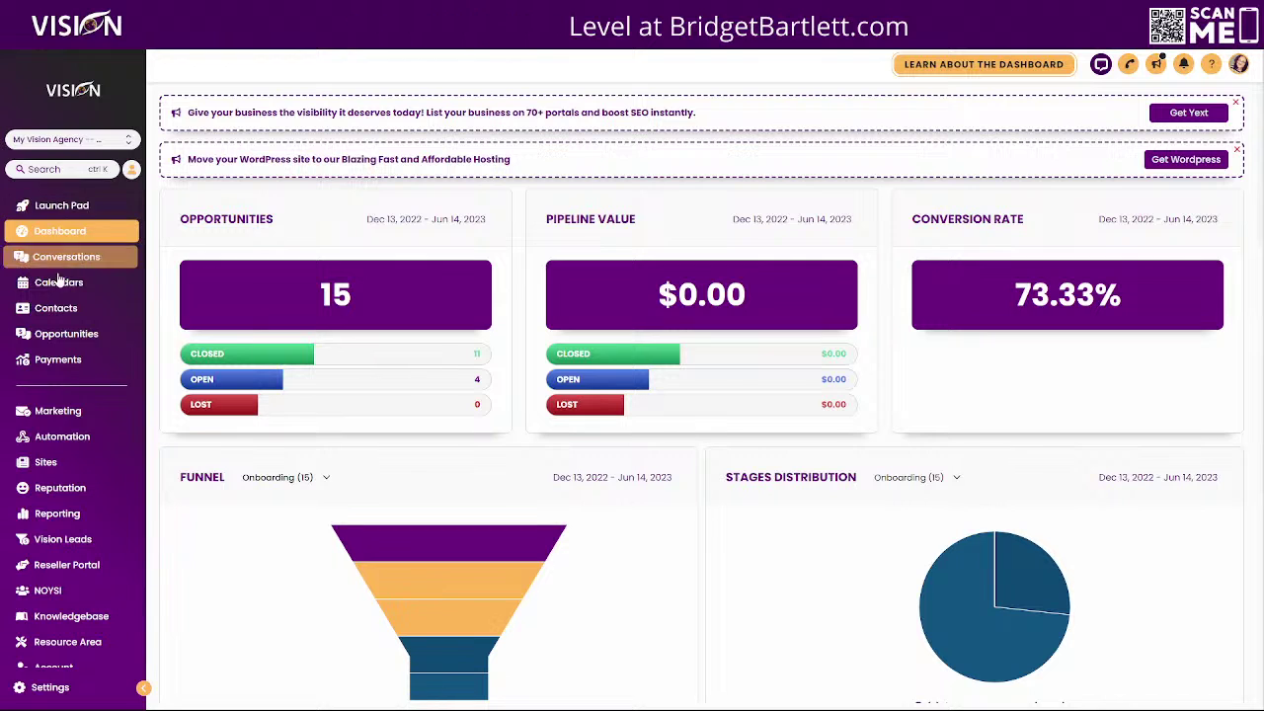
Switch to the Vision agency dashboard and view the weekly calendar
click(59, 284)
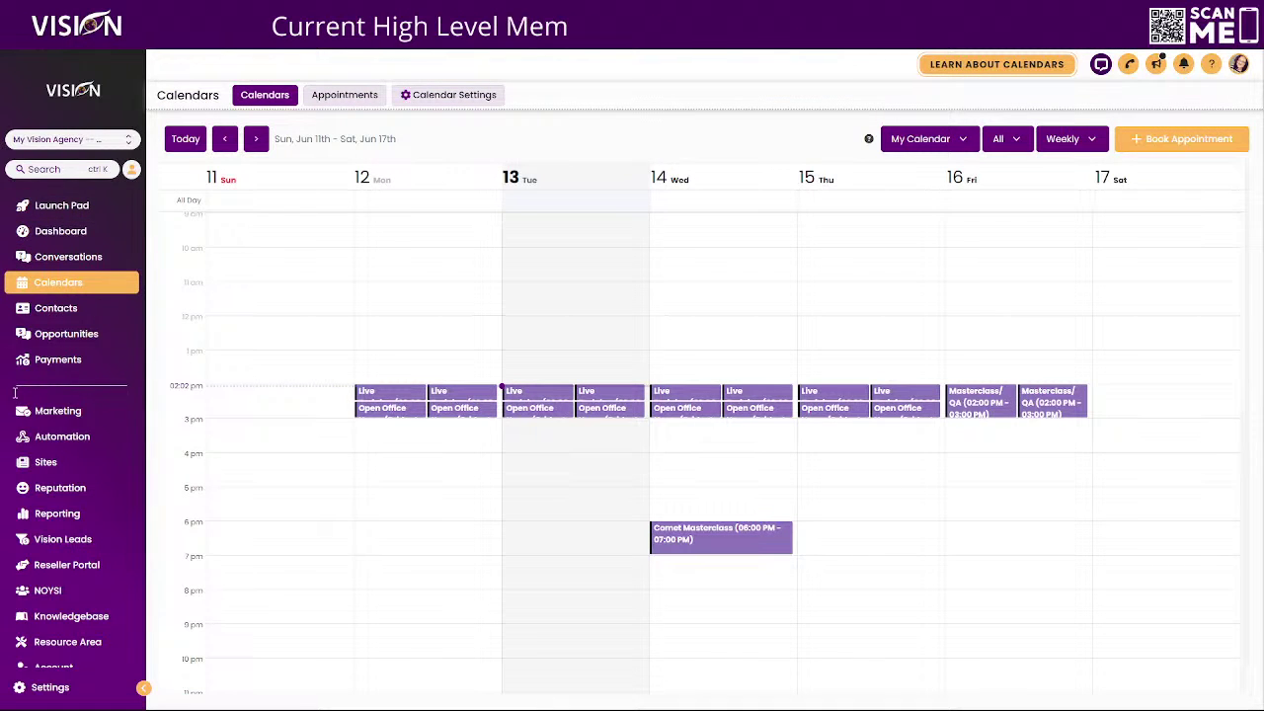
click(55, 454)
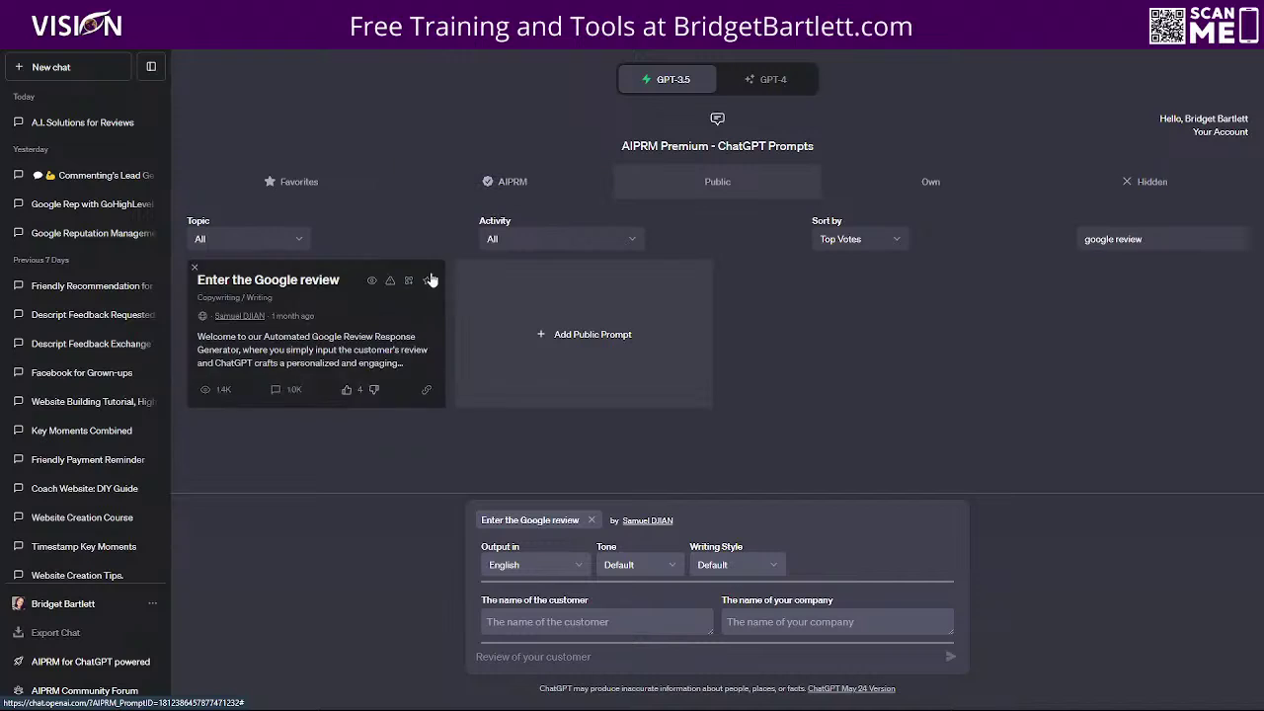
Switch to ChatGPT and compare the AIPRM and Public prompt collections filtered by "google review"
click(513, 186)
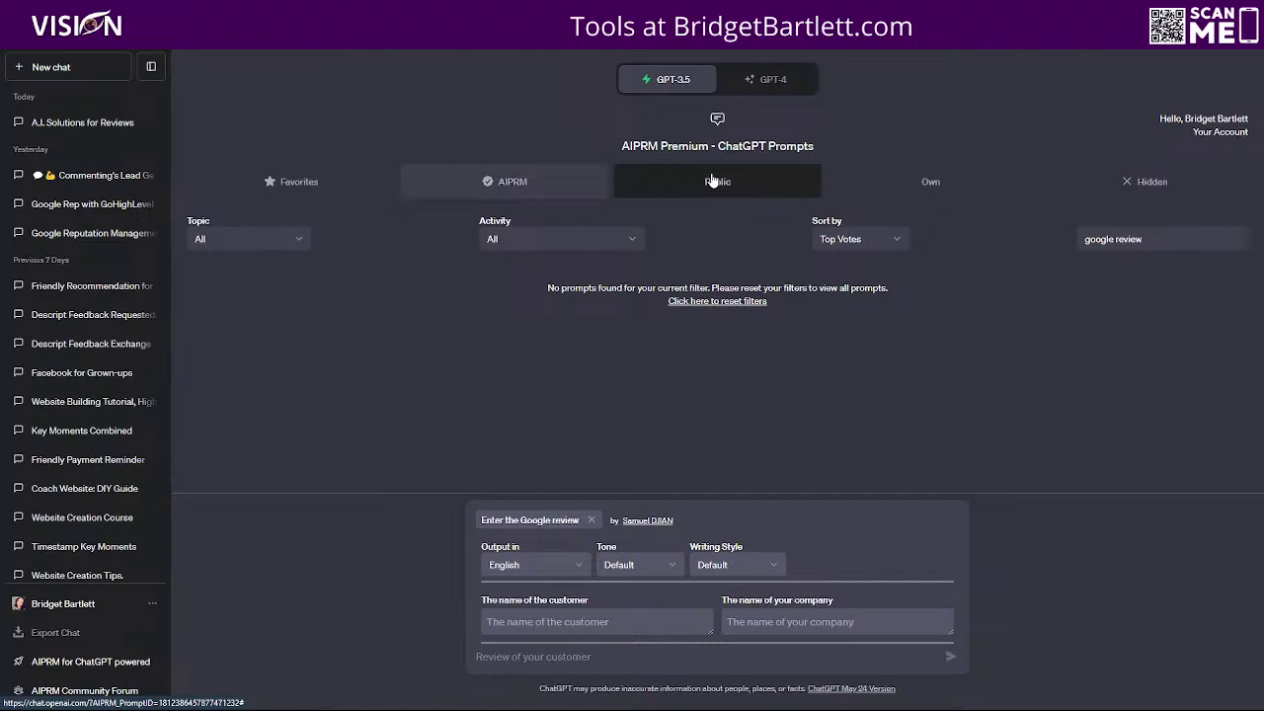
click(748, 185)
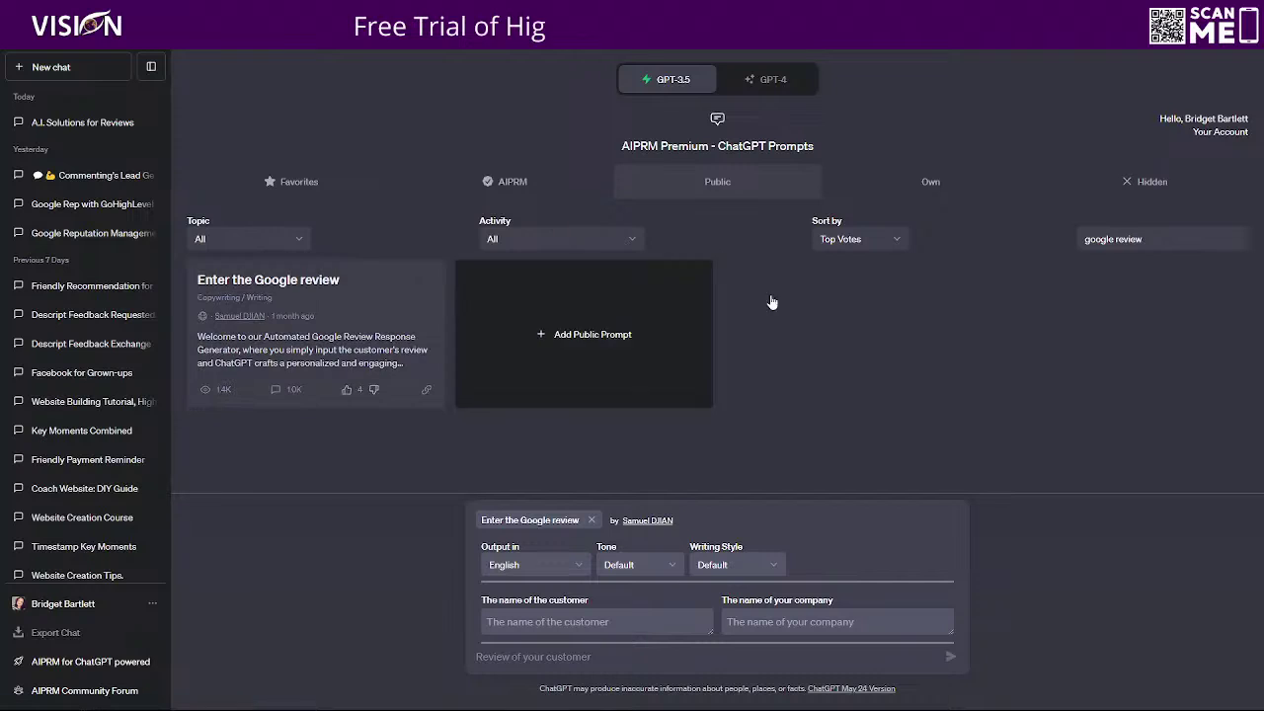
drag(1145, 239, 1074, 245)
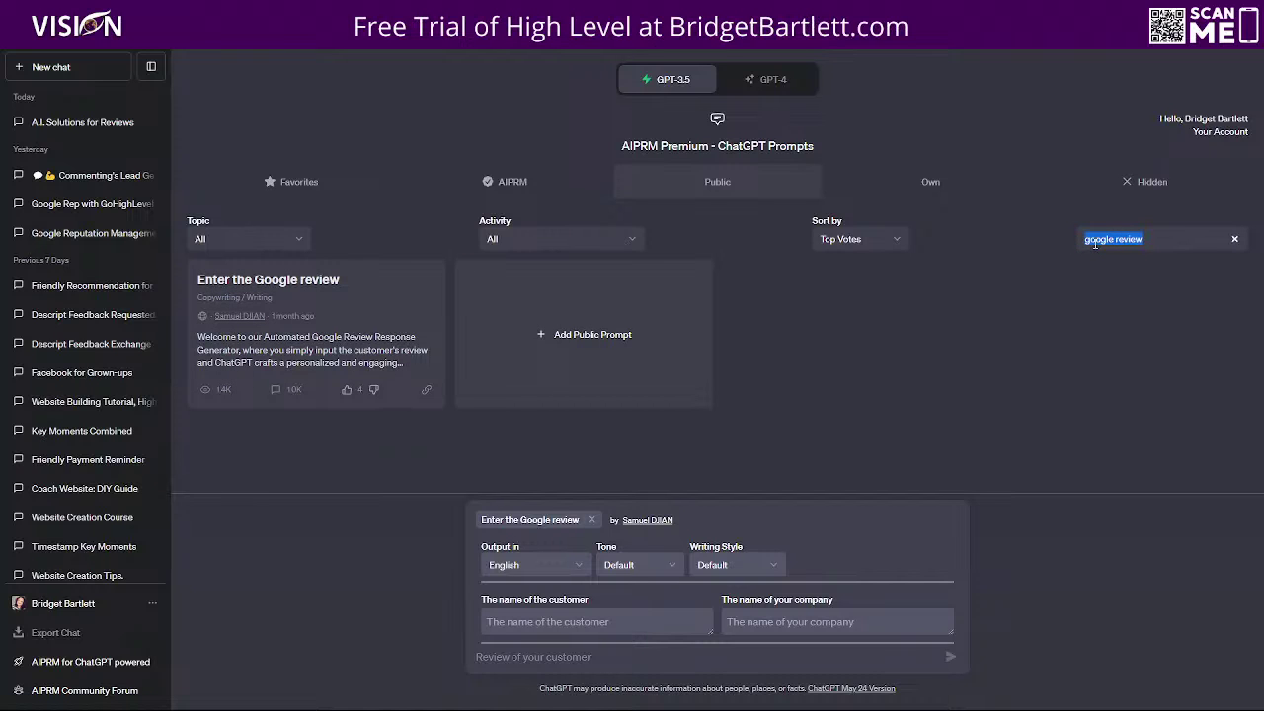
right_click(1095, 242)
click(939, 292)
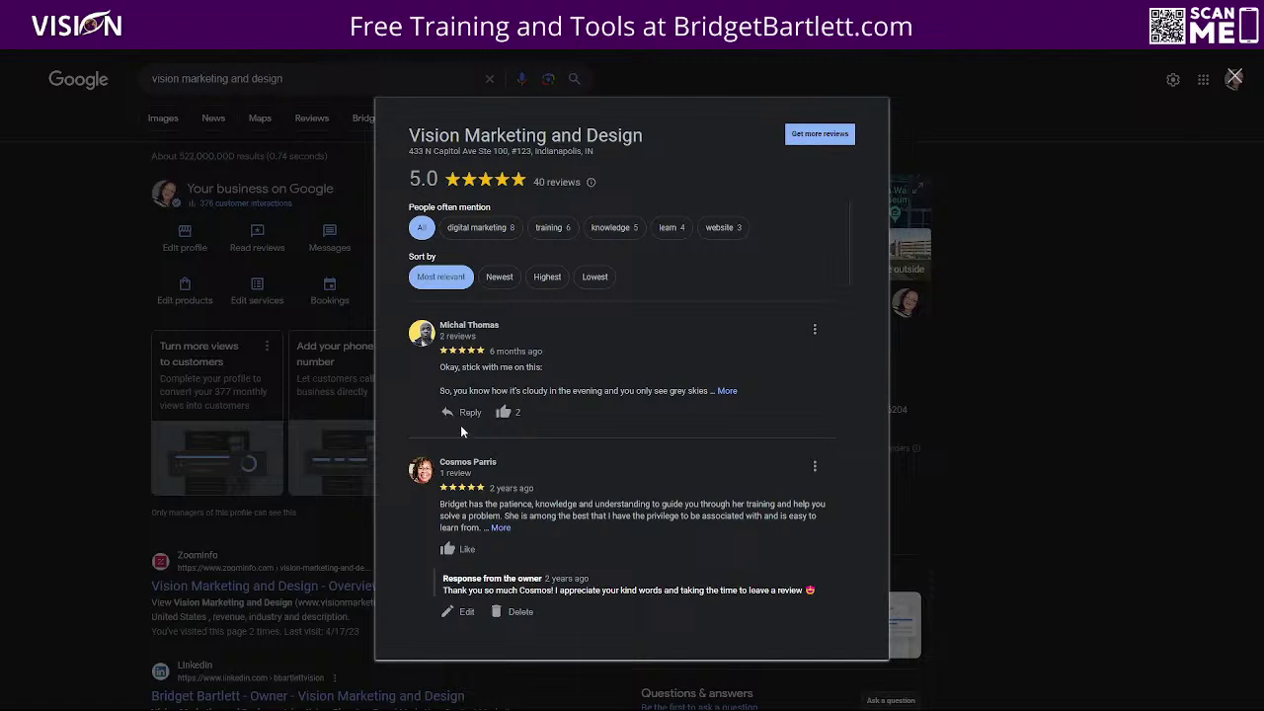
Open a reply to the first listed Google review and copy the reviewer's name into the ChatGPT prompt's customer name
click(468, 412)
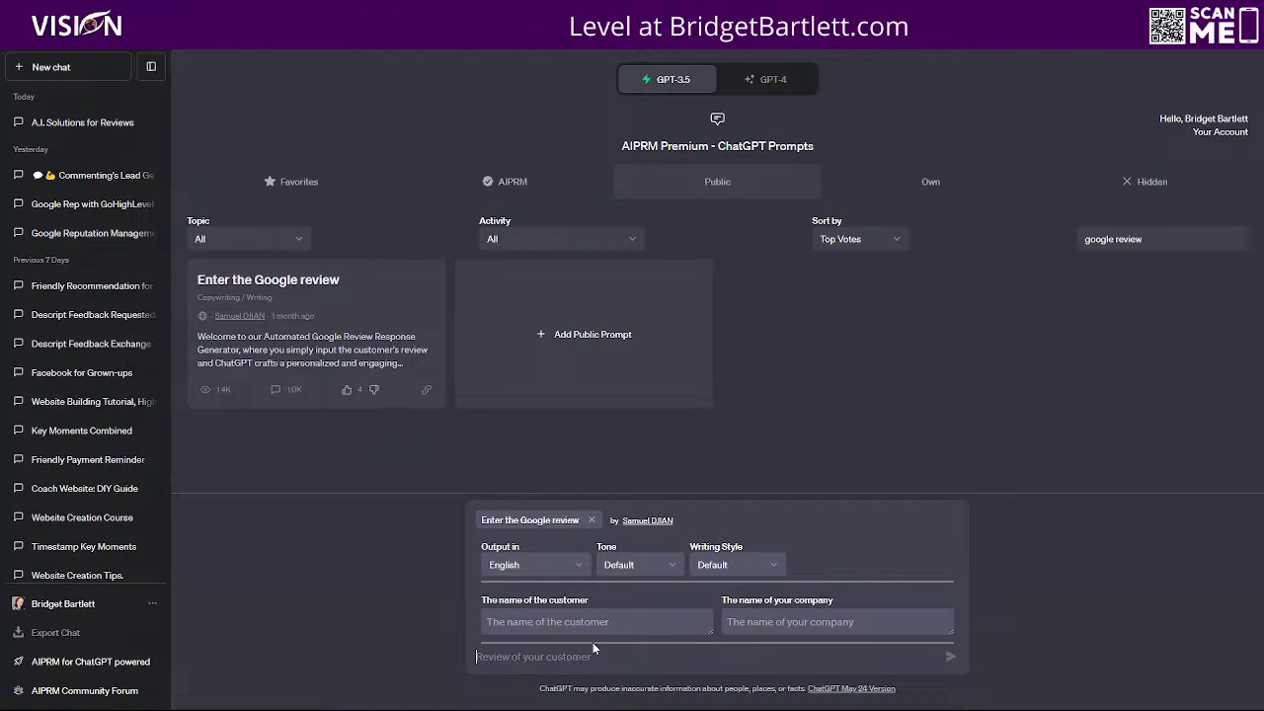
click(543, 616)
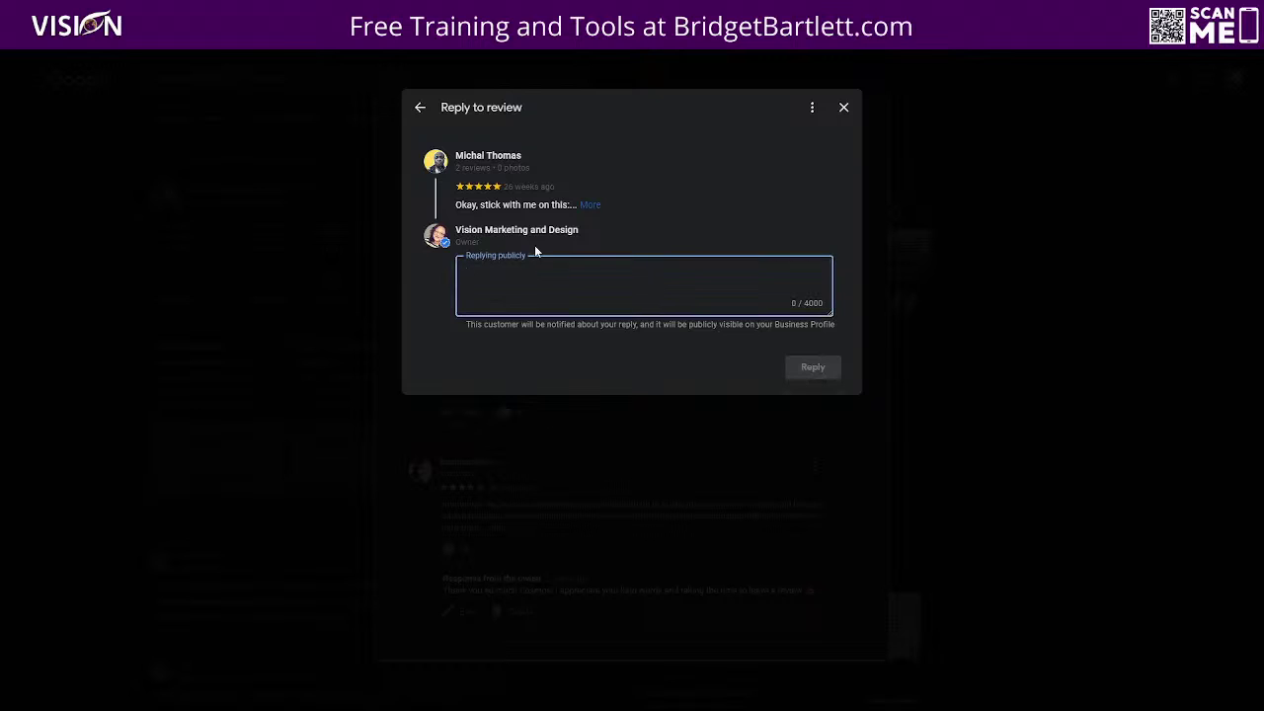
drag(529, 155, 454, 155)
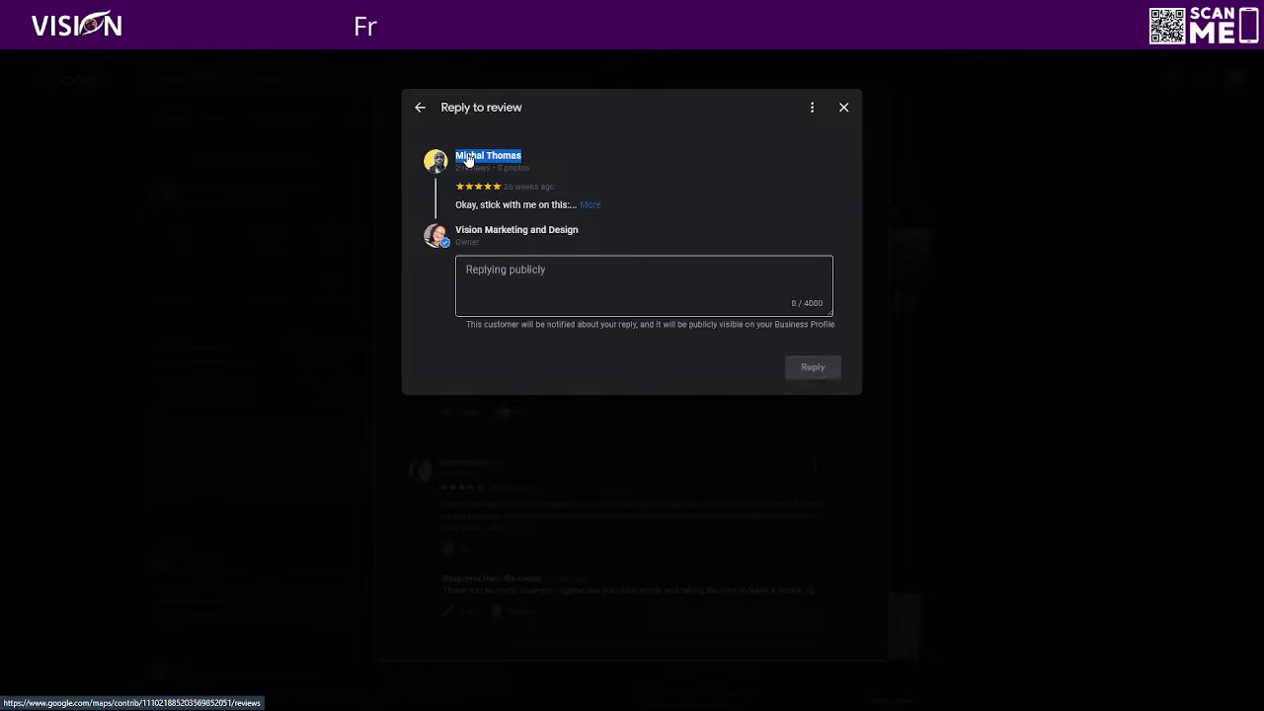
right_click(470, 158)
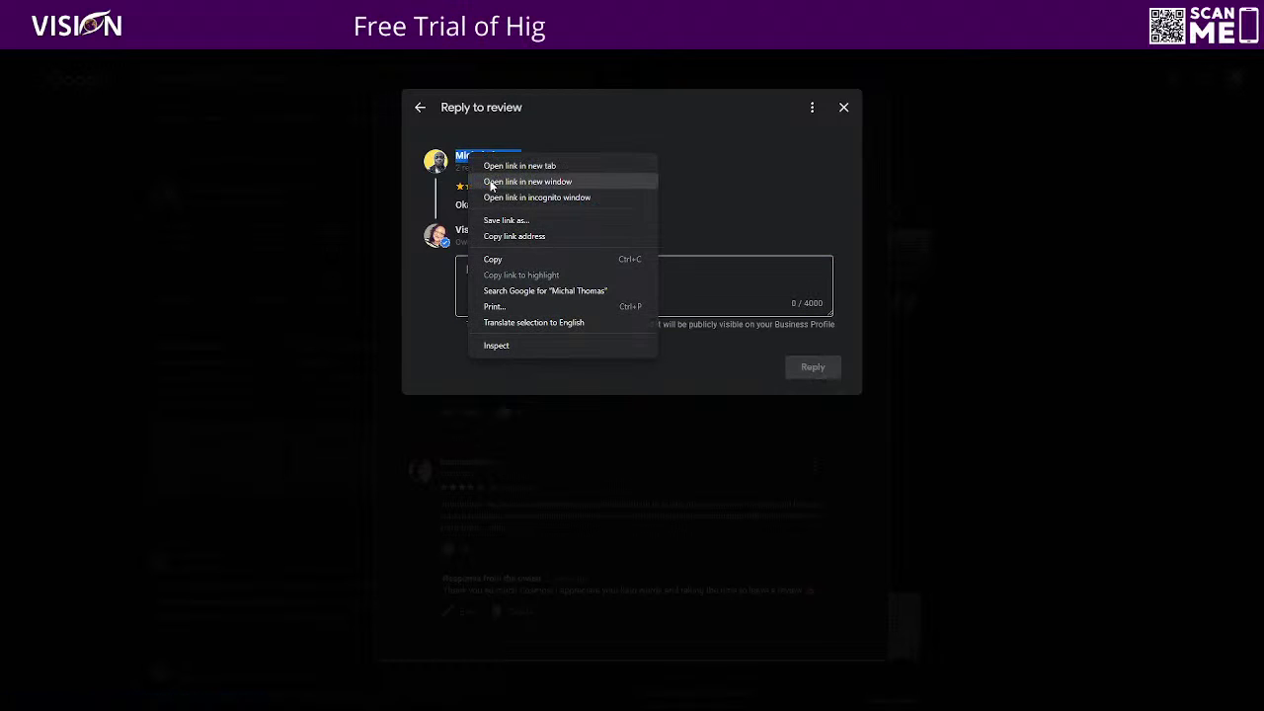
click(487, 256)
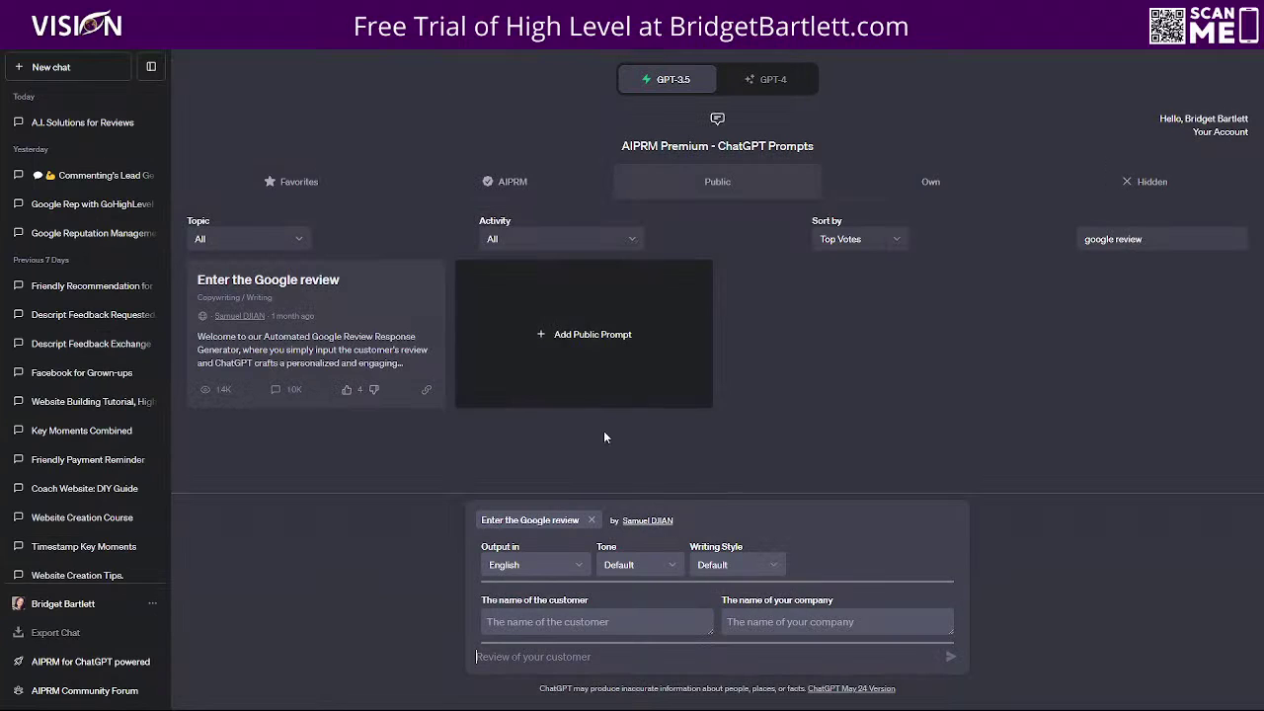
click(581, 622)
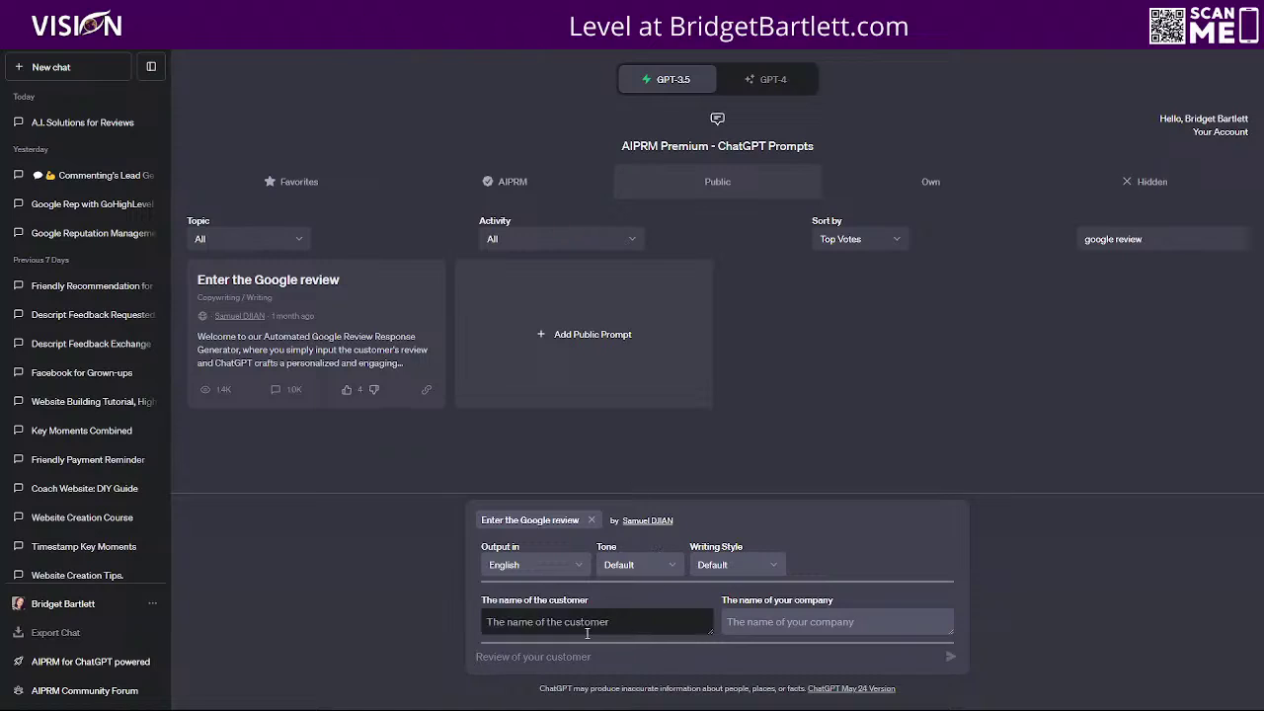
key(ctrl+v)
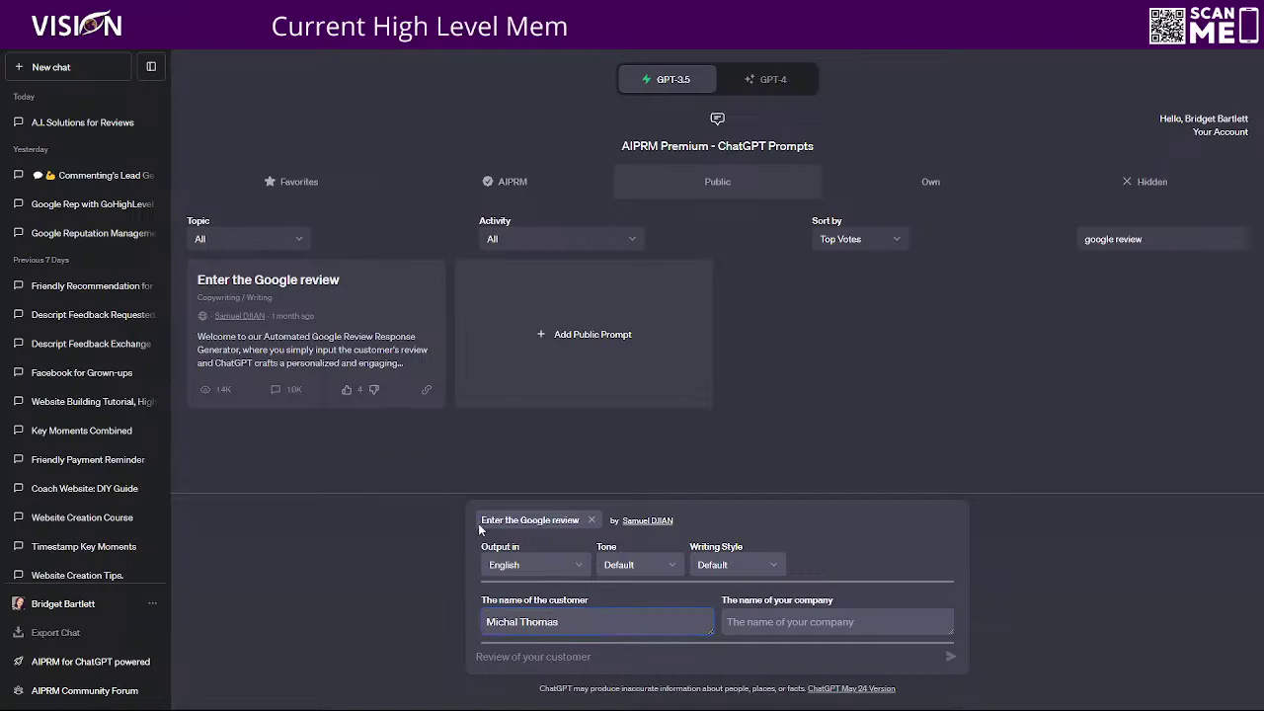
Enter "Vision Marketing and Design" as the company name in the Google review prompt
click(831, 624)
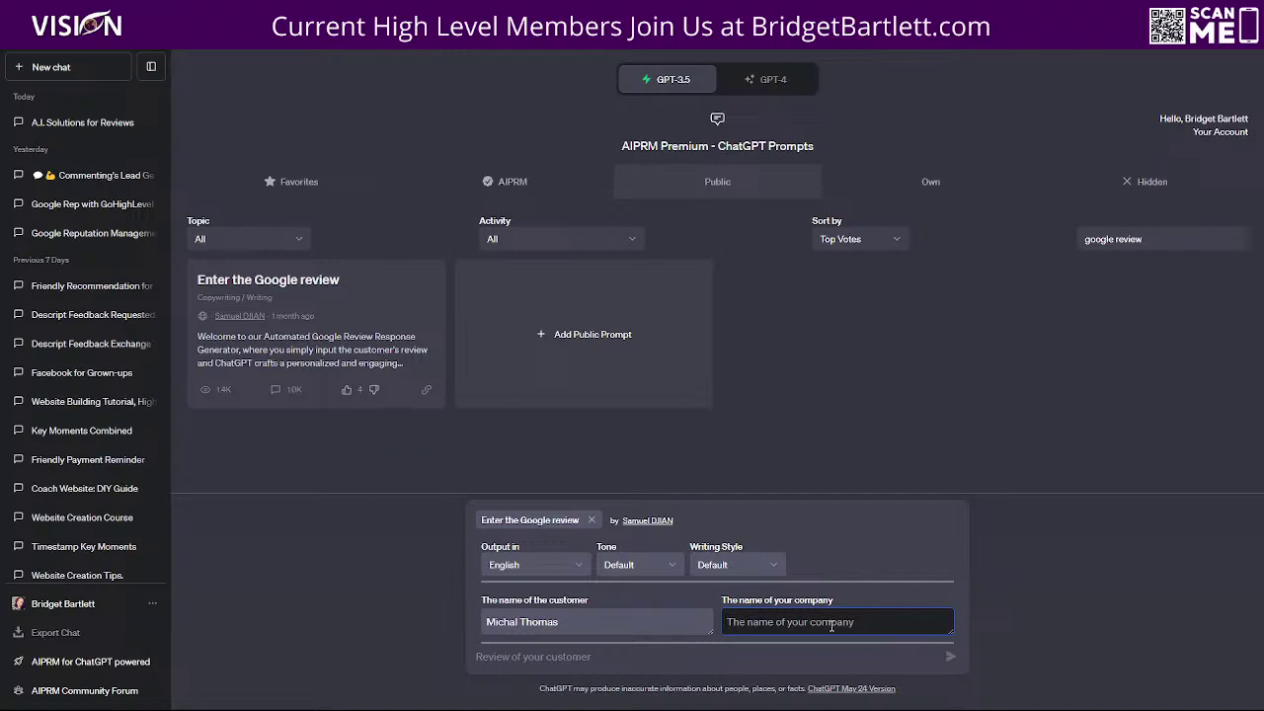
text(Vision Mark)
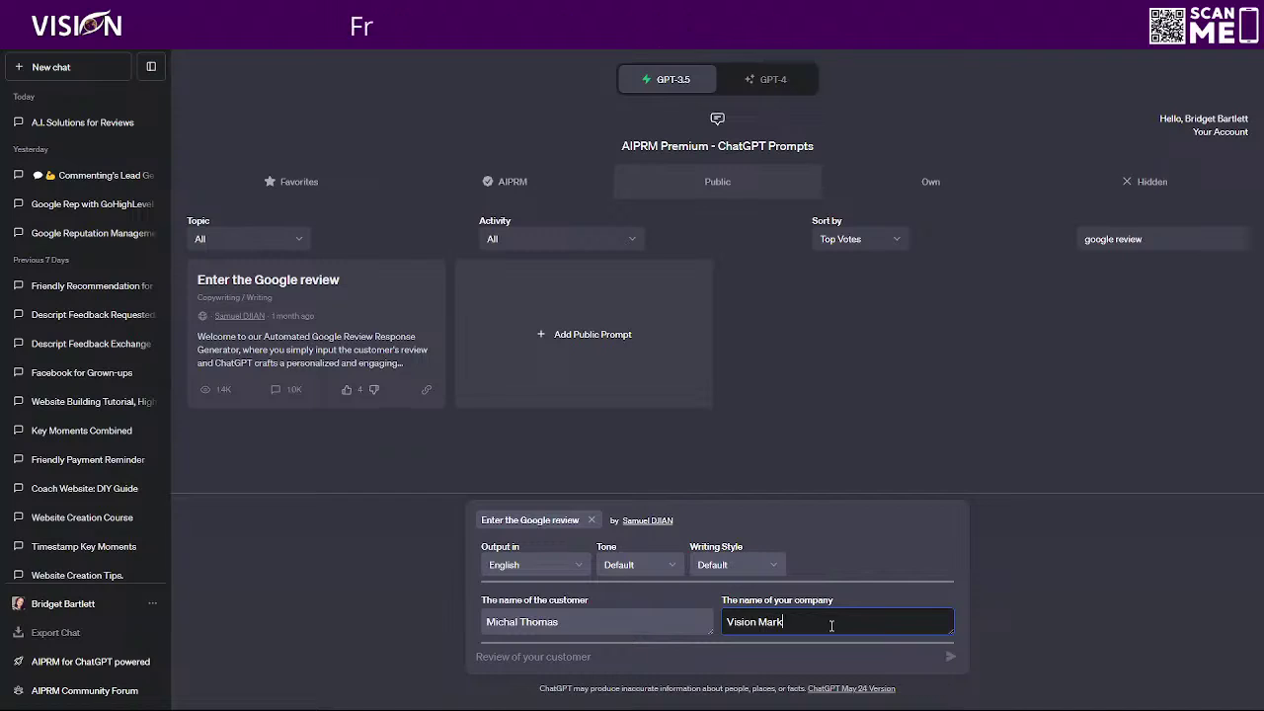
text(eting )
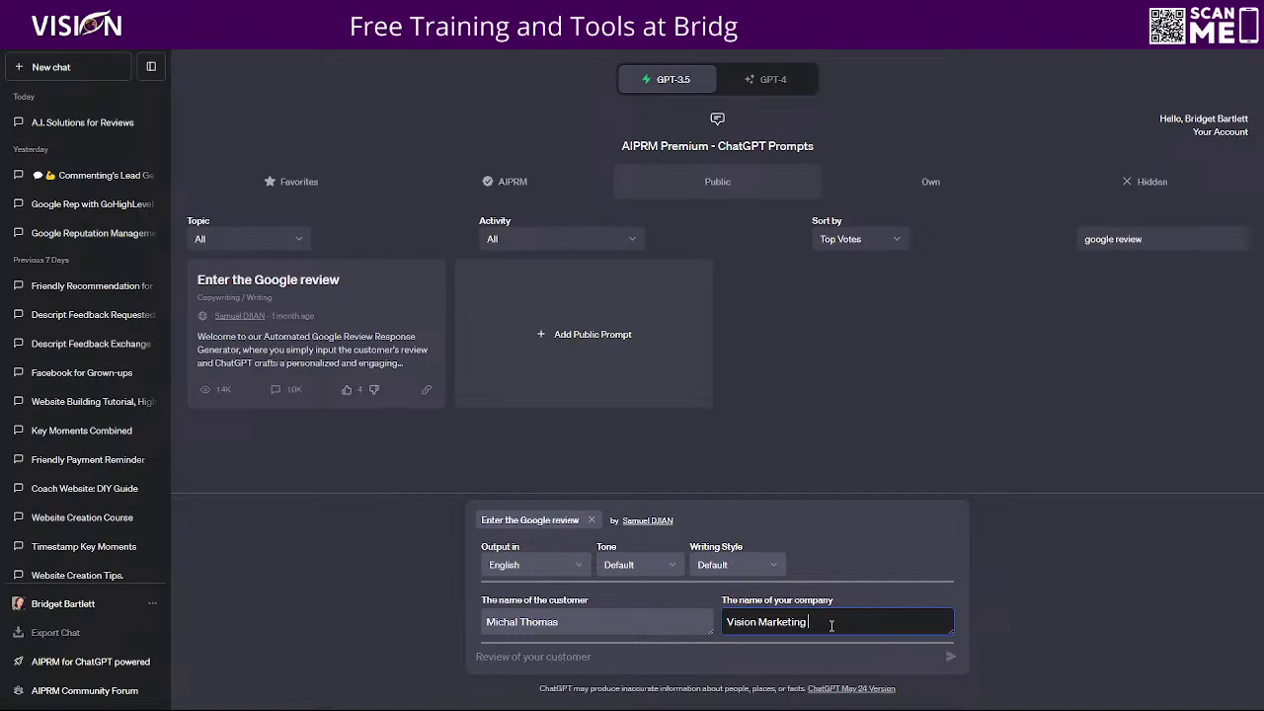
text(and Besign)
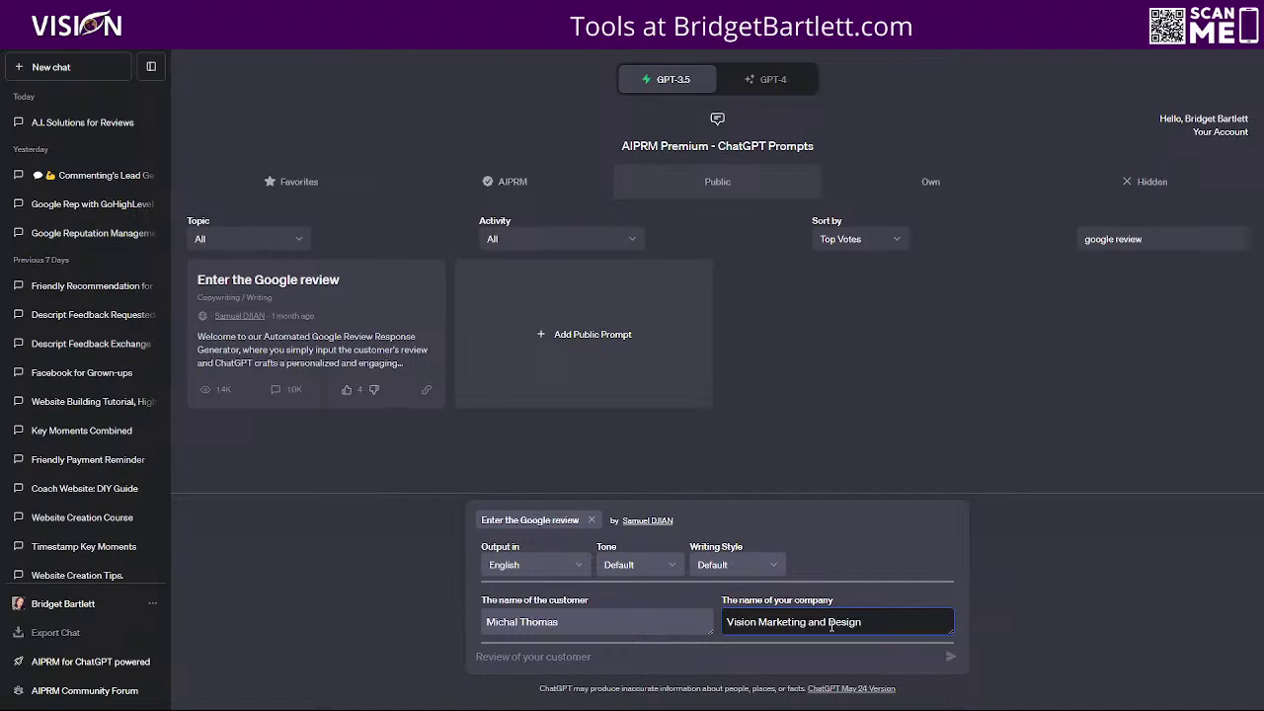
Return to the Google review reply, expand the full review and copy its entire text
click(310, 454)
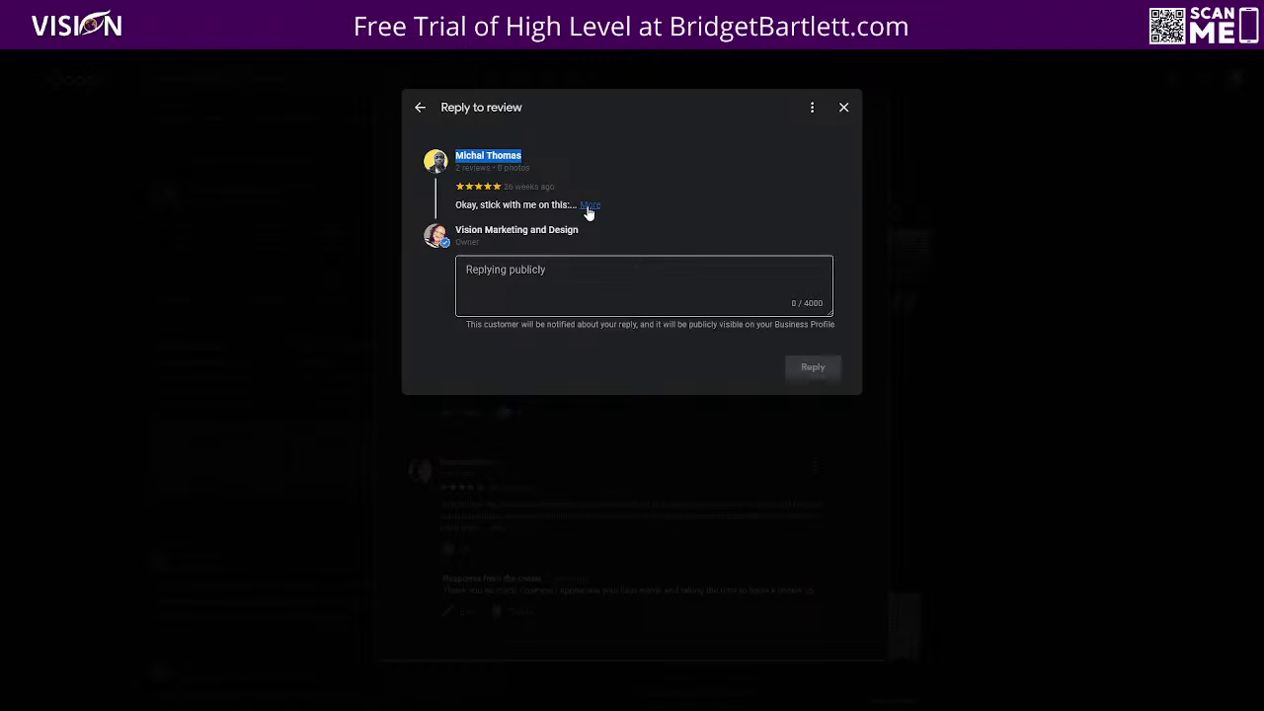
click(589, 206)
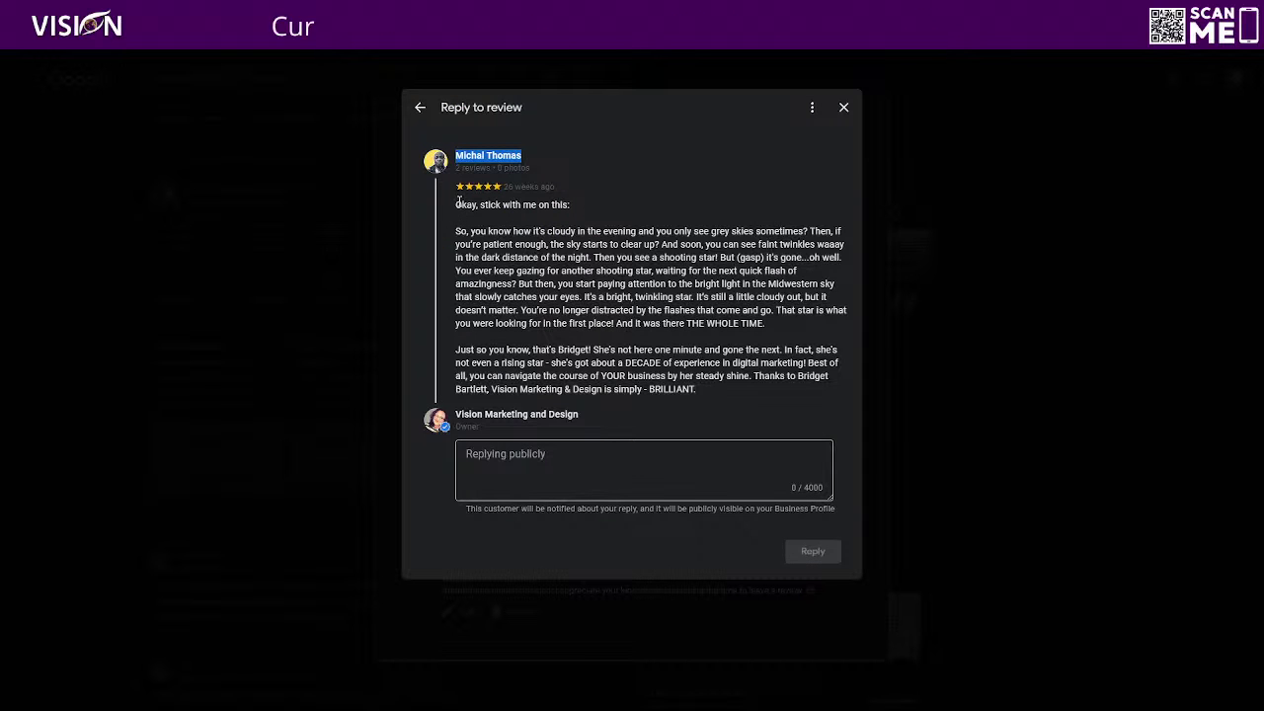
mouse_move(456, 204)
mouse_down()
mouse_move(750, 310)
mouse_move(734, 389)
mouse_move(721, 362)
mouse_move(691, 389)
mouse_move(454, 233)
mouse_move(442, 221)
mouse_move(453, 205)
mouse_up()
right_click(507, 287)
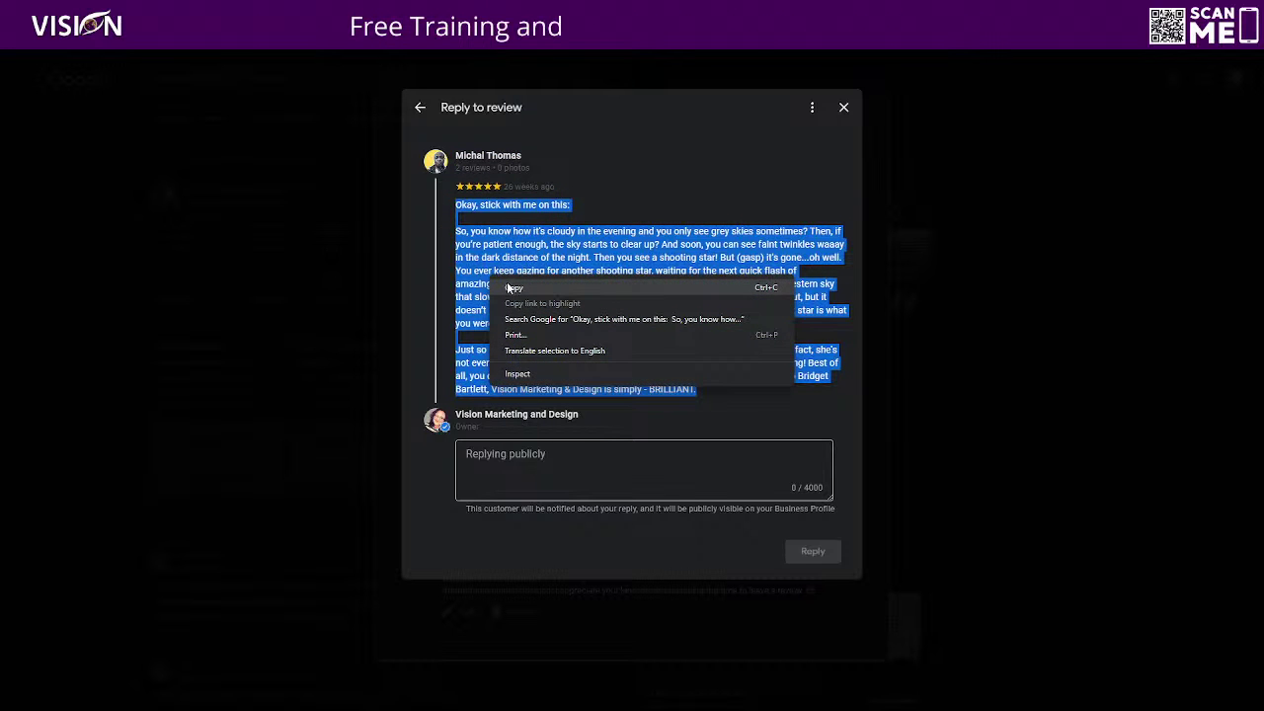
click(512, 288)
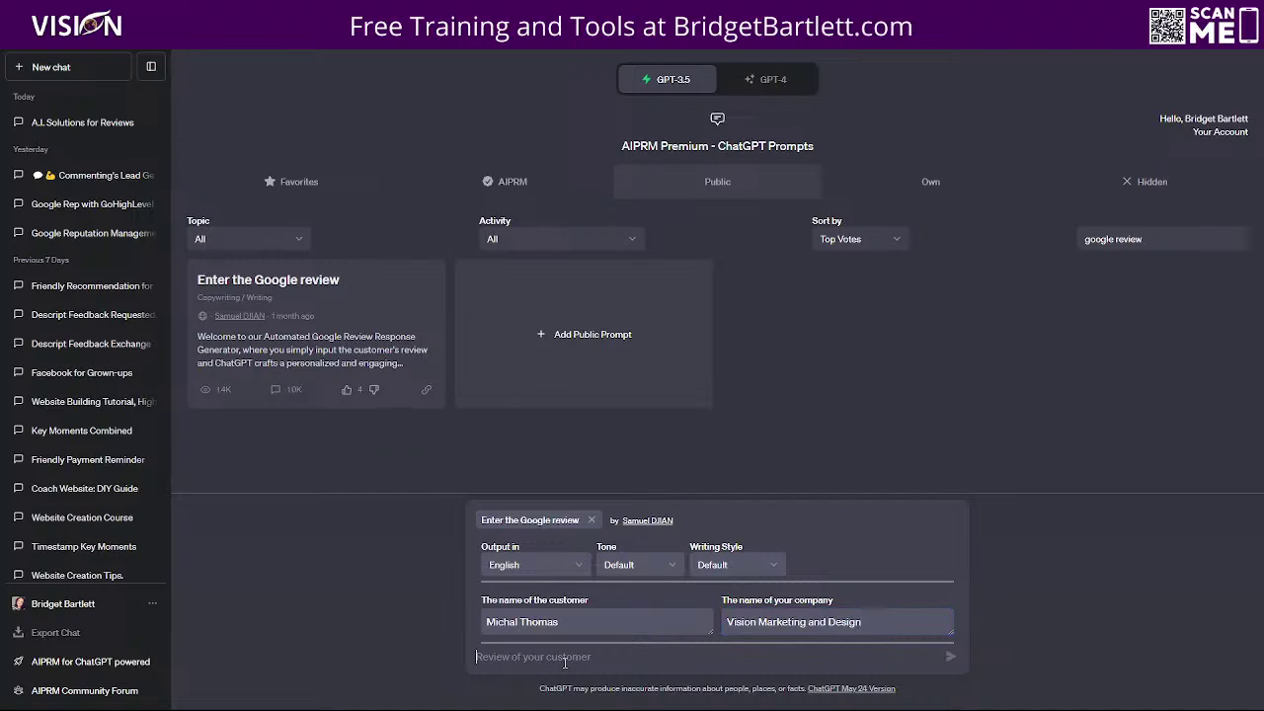
Try to paste the review text into the ChatGPT prompt and generate responses from it
click(565, 657)
key(ctrl+v)
key(Return)
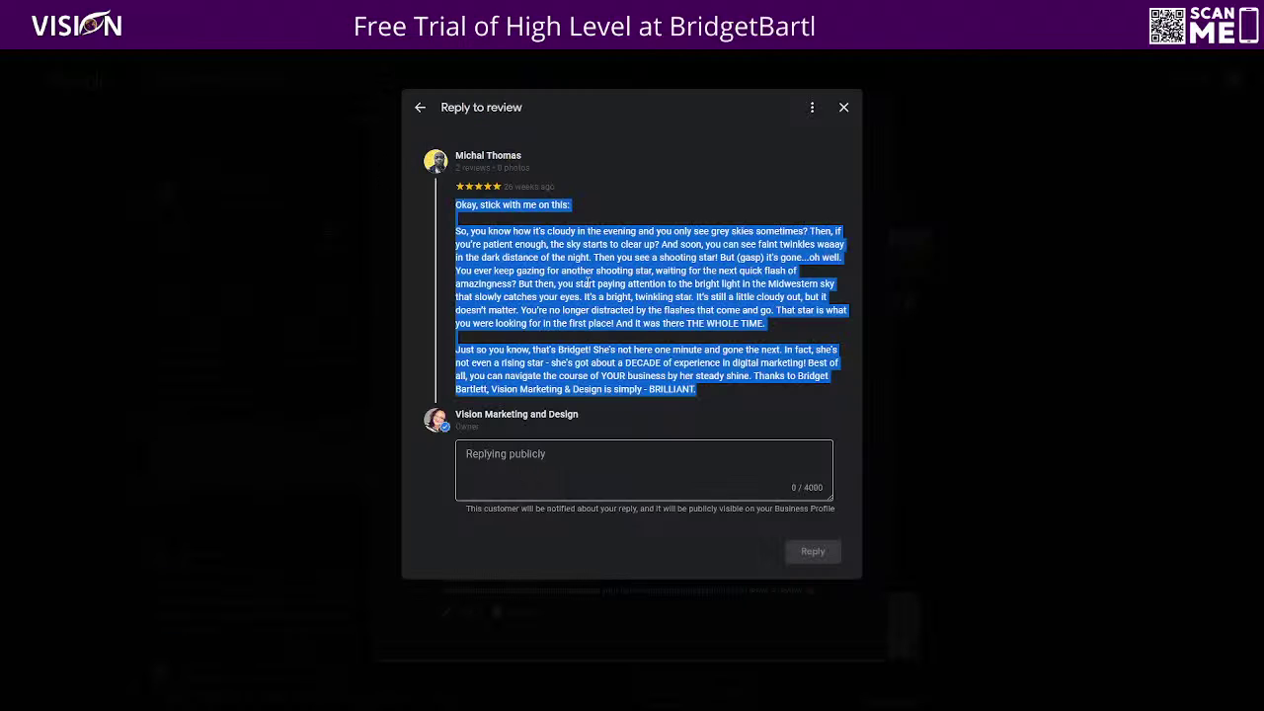
Copy the Google review text again and paste it into the "Enter the Google review" prompt in a new ChatGPT chat
right_click(584, 281)
click(608, 301)
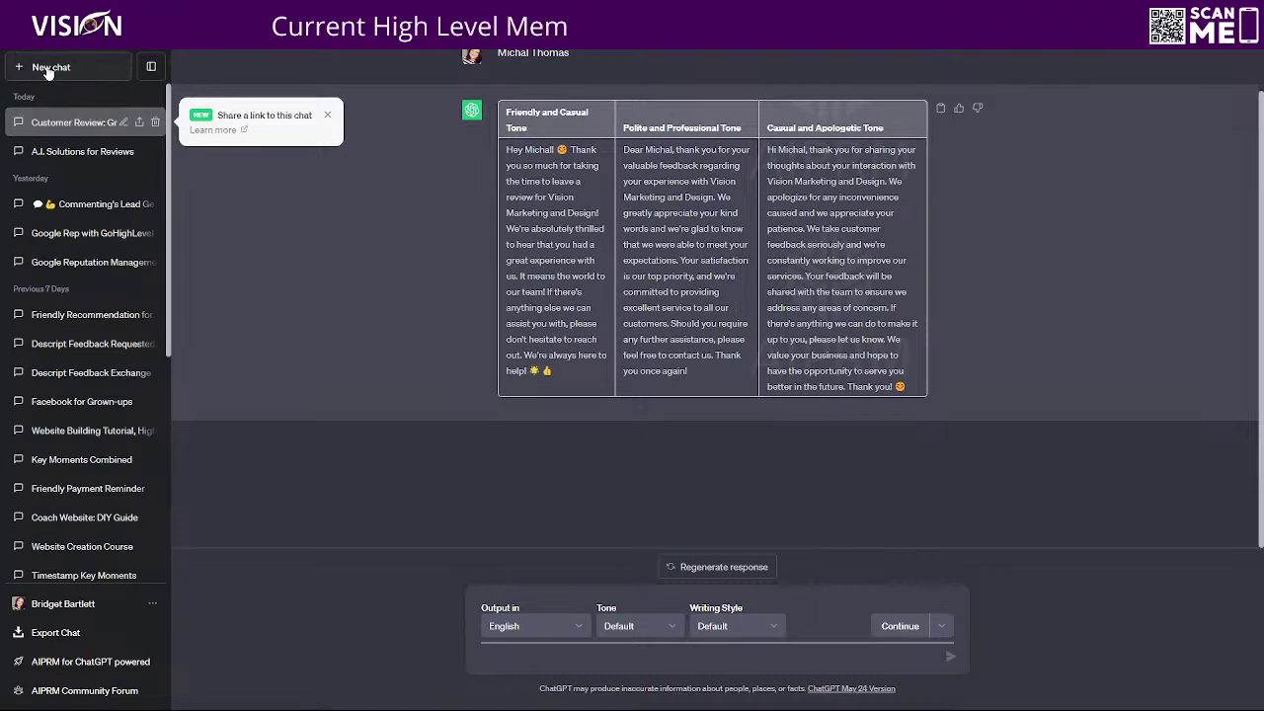
click(45, 67)
click(385, 362)
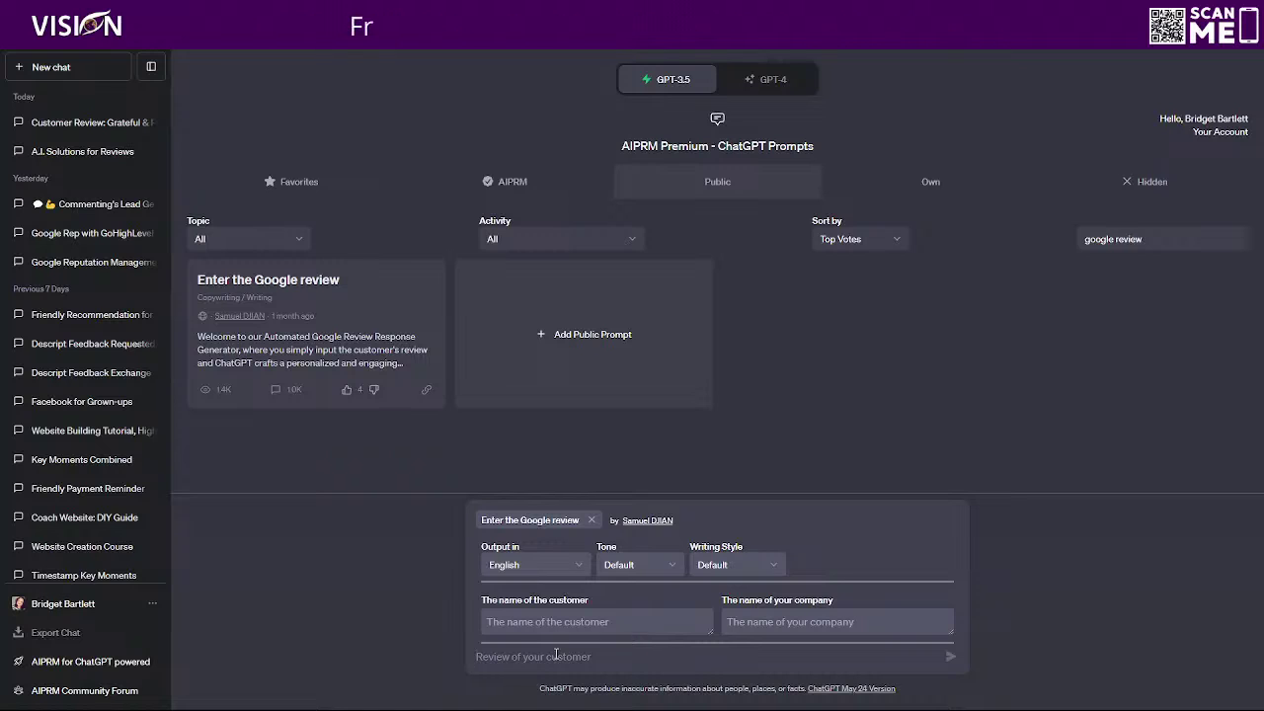
key(ctrl+v)
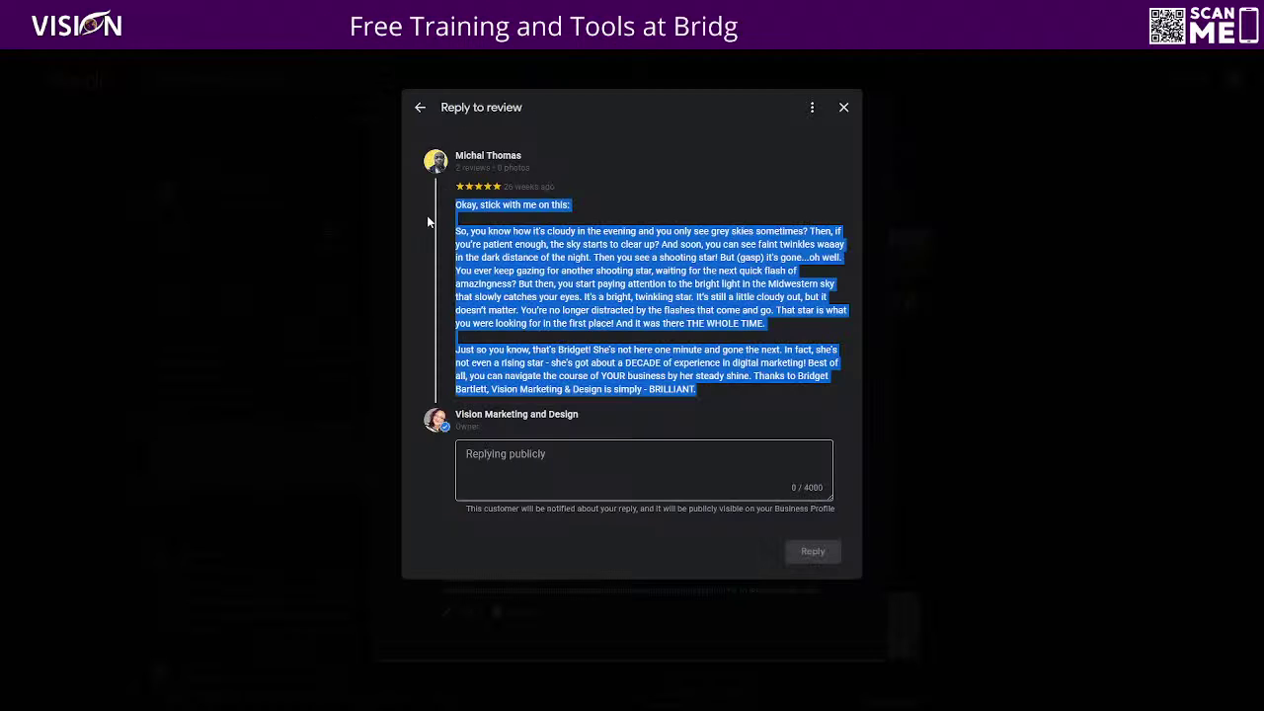
Copy the reviewer's name from the Google reply dialog into the ChatGPT prompt's customer name
drag(530, 148, 457, 163)
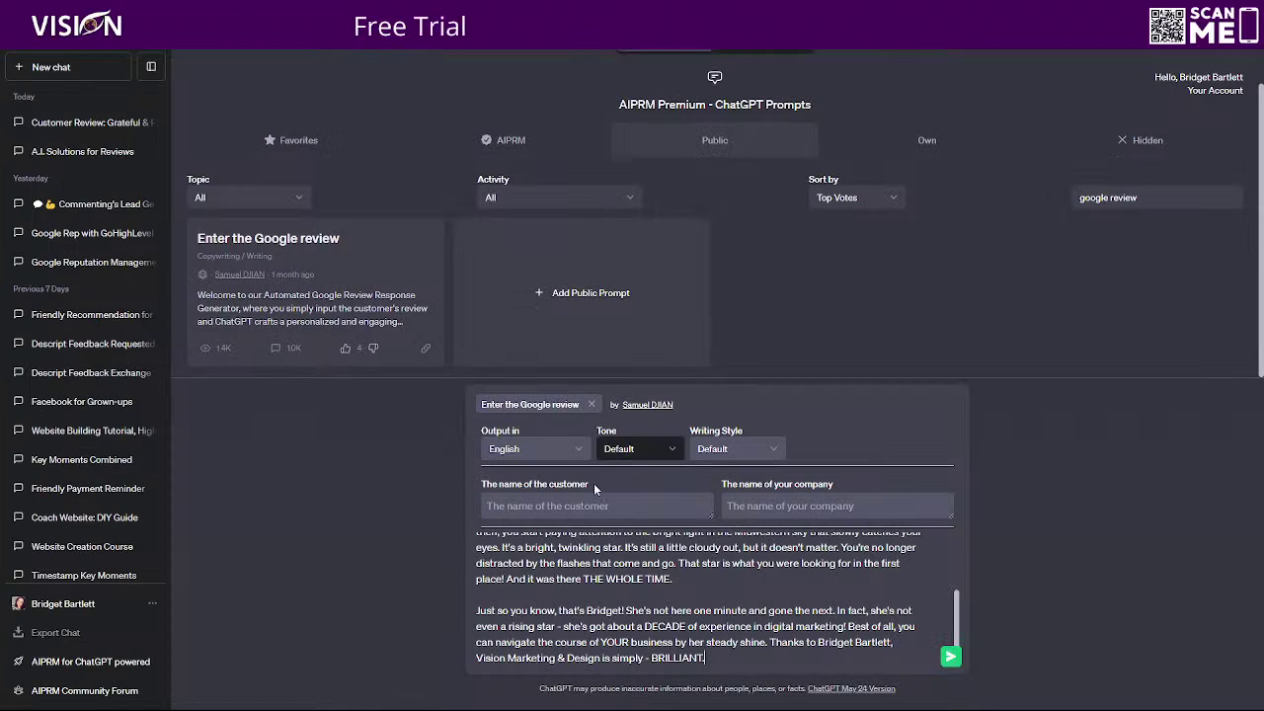
click(585, 504)
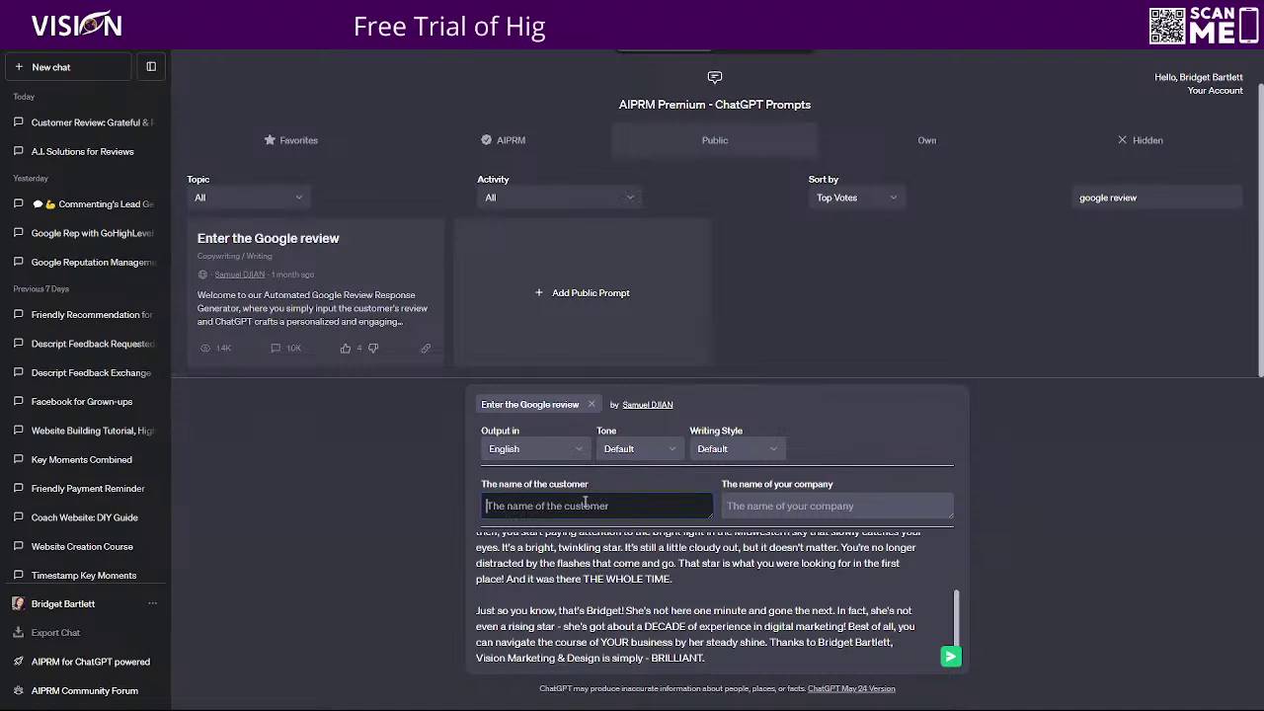
key(ctrl+v)
Enter "Vision Marketing and Design" as the company name, generate the review responses and look through them
click(807, 501)
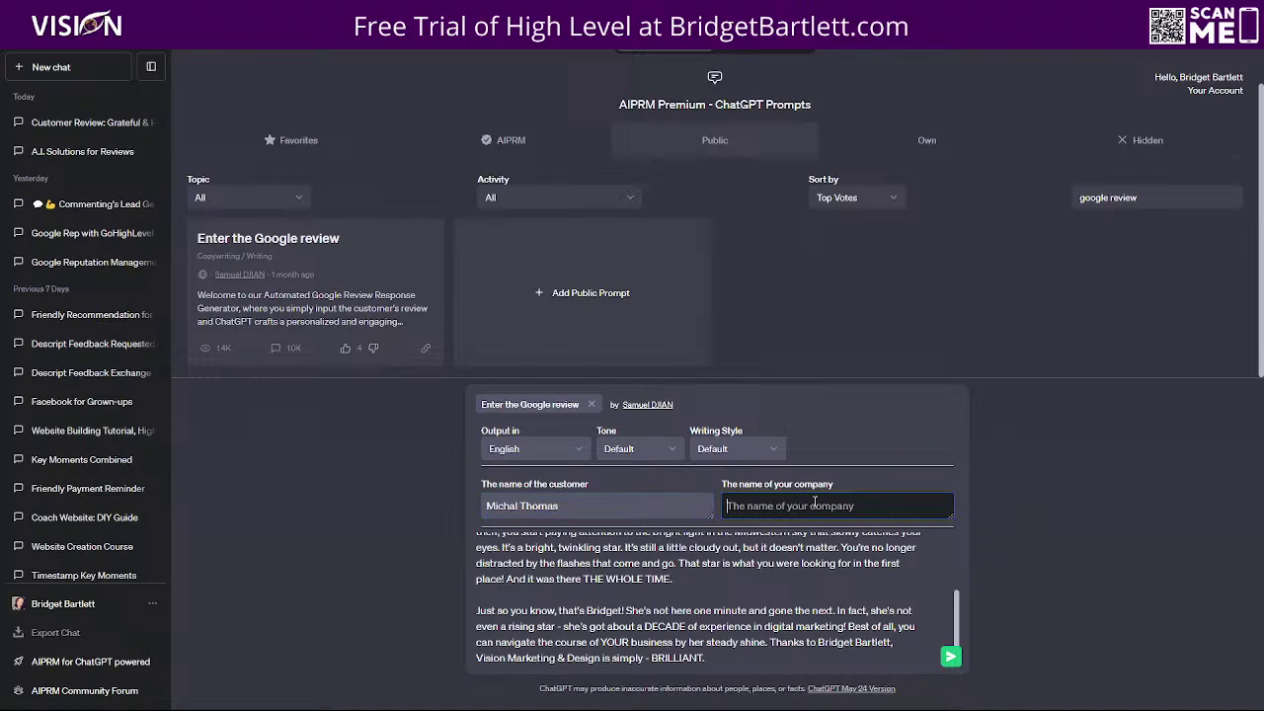
text(Vision M)
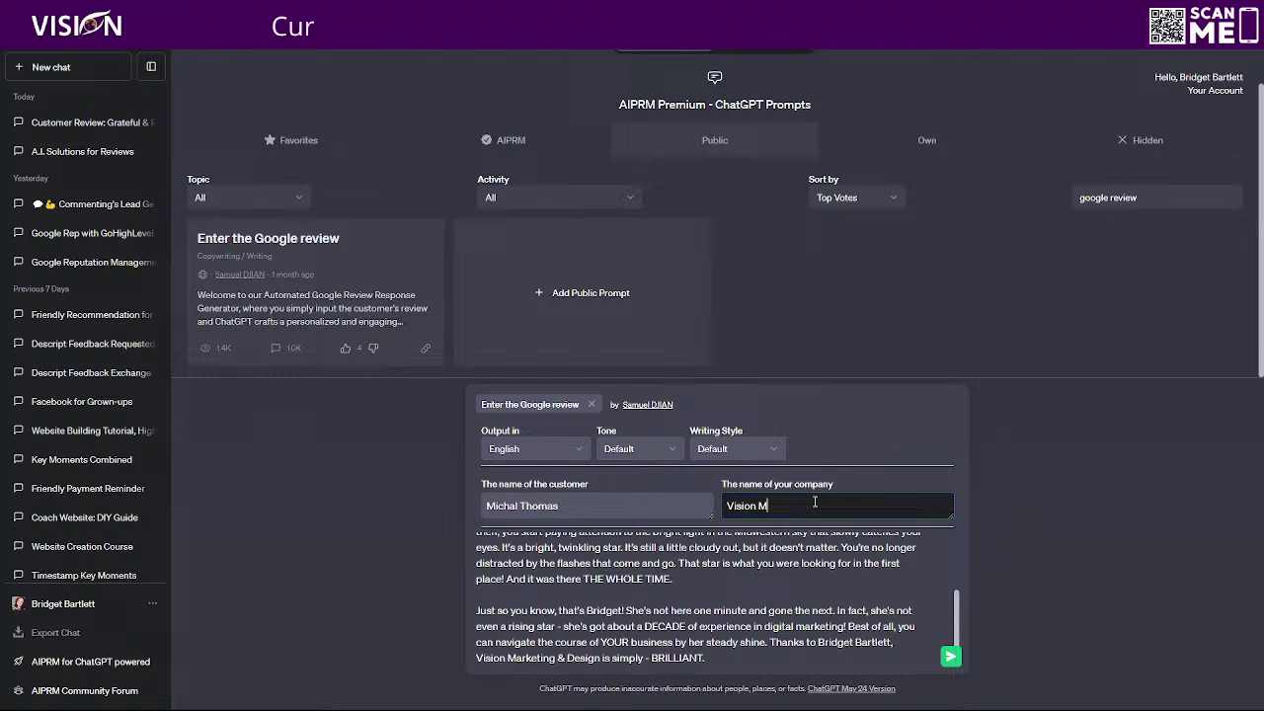
text(arketing and)
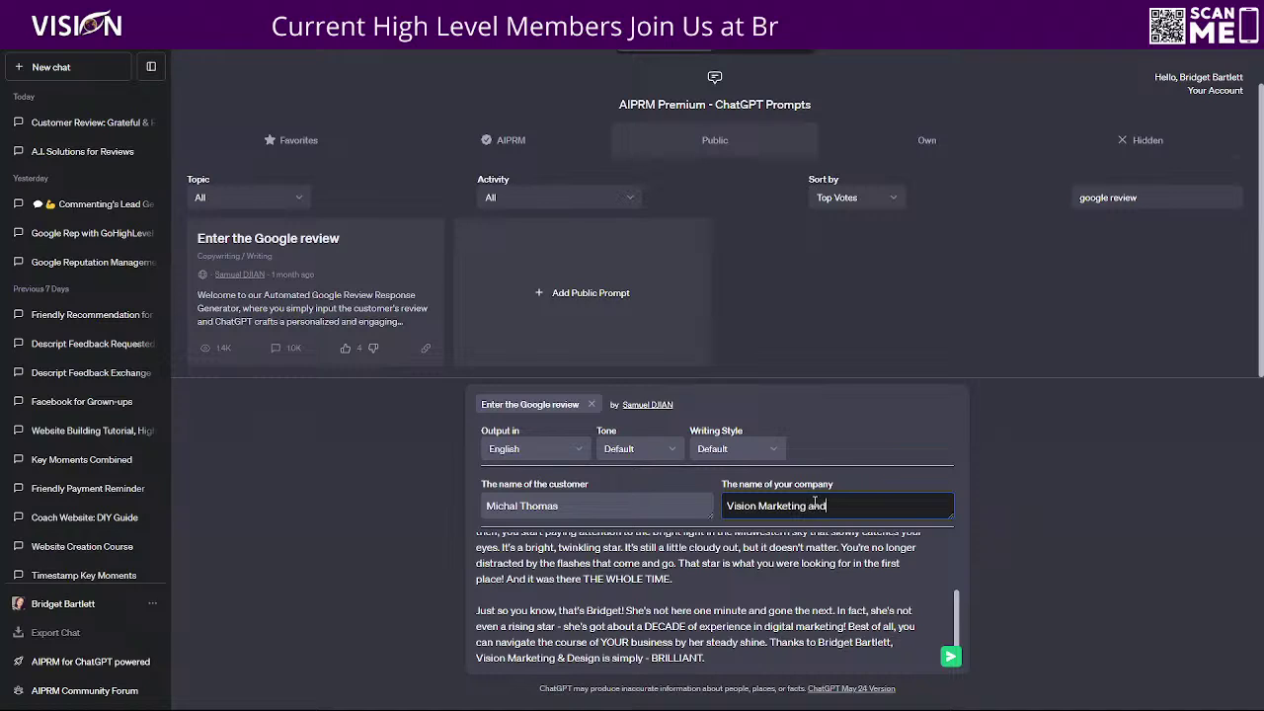
text( Design)
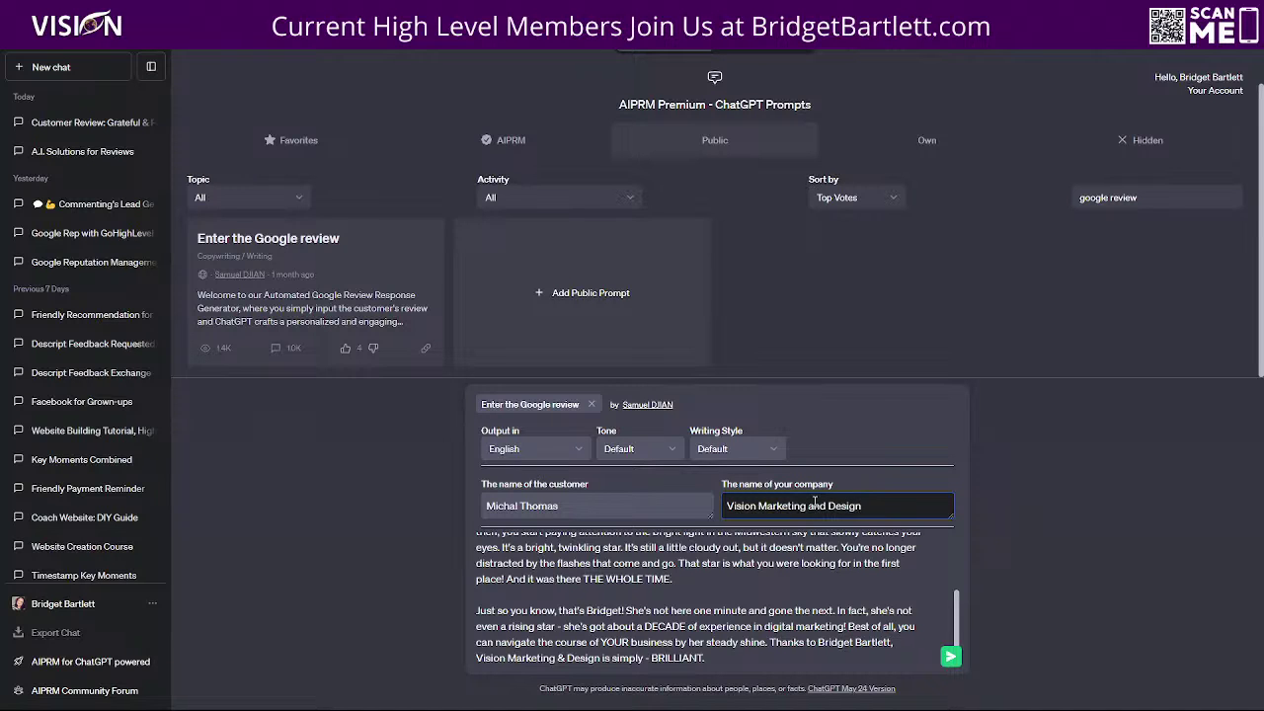
key(Return)
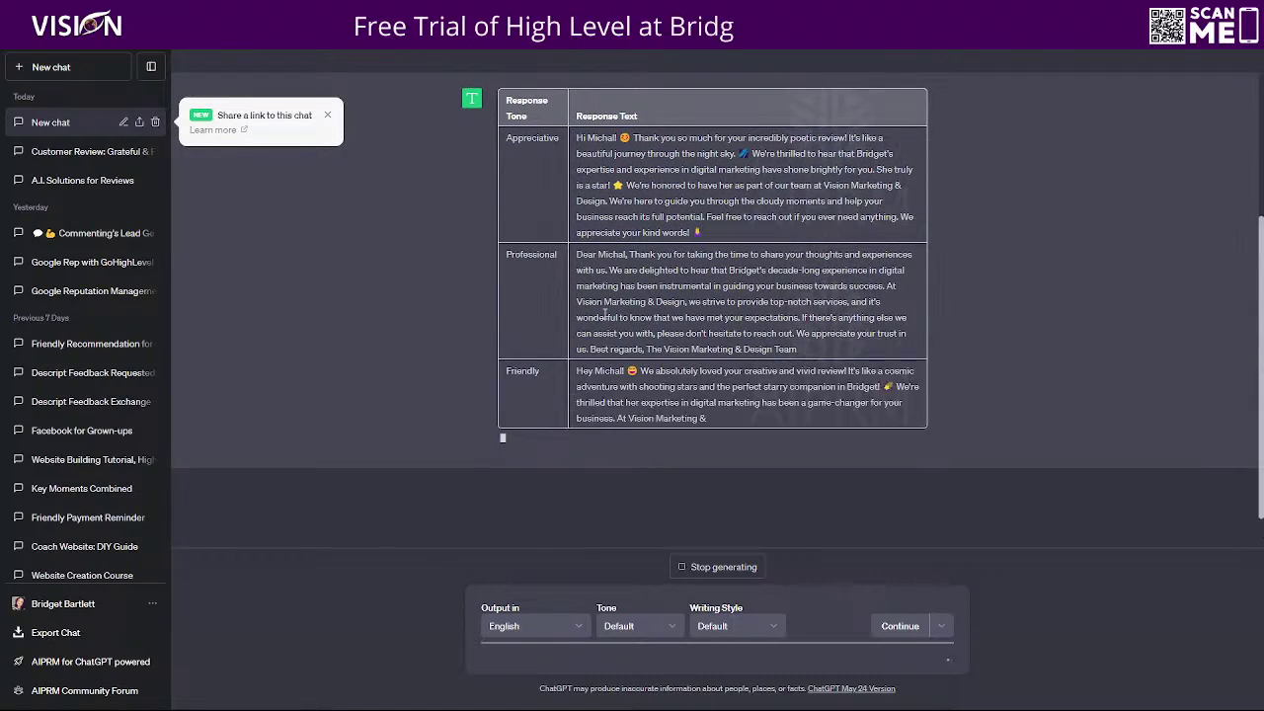
scroll(561, 314, up, 2)
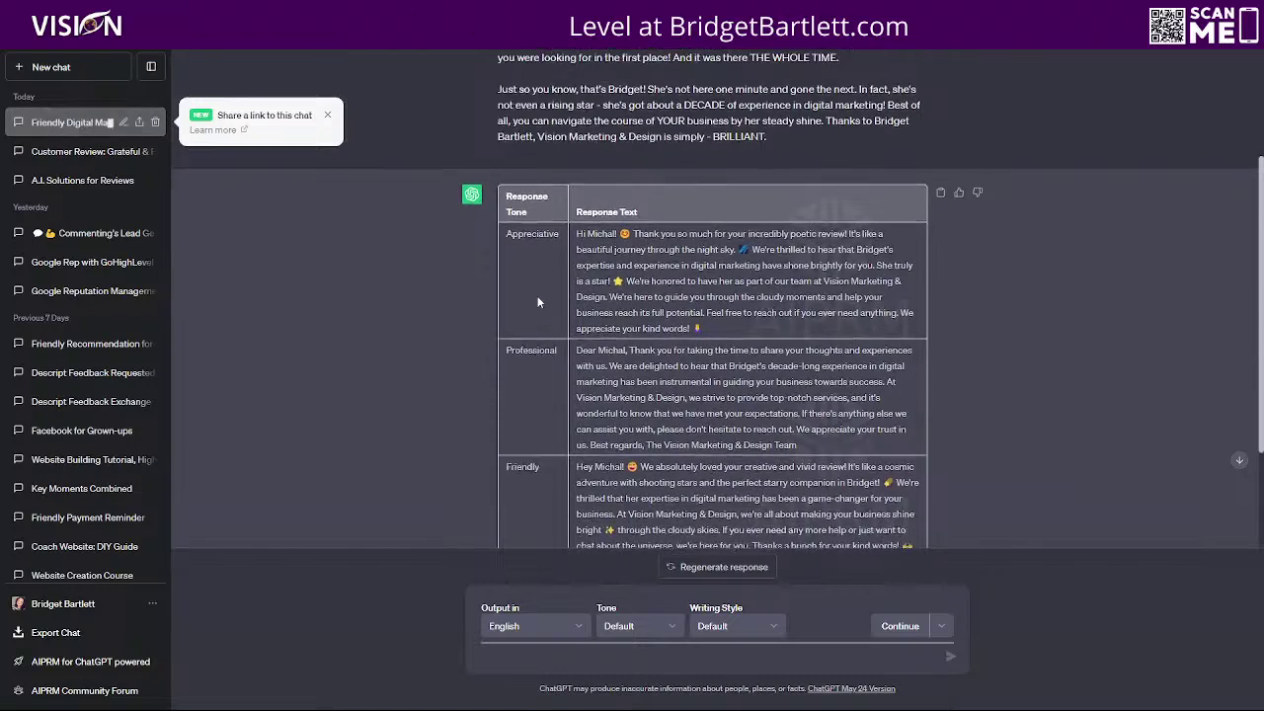
scroll(561, 314, down, 2)
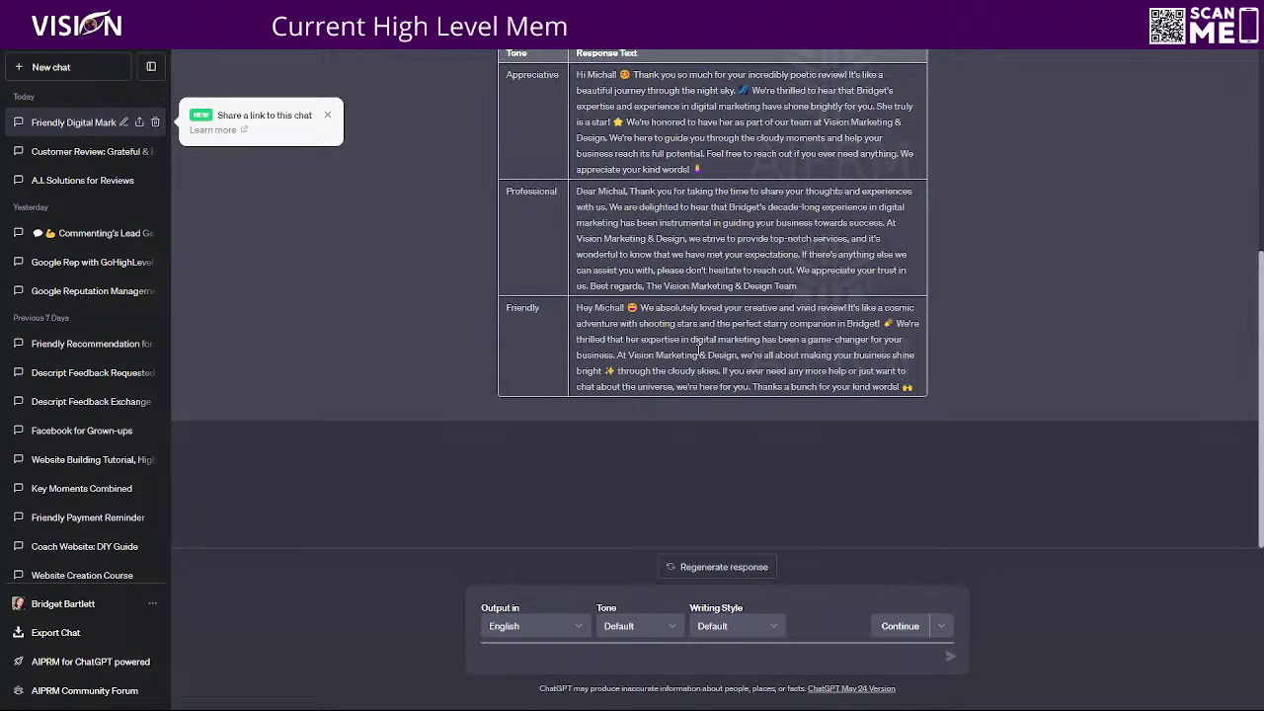
Copy the Appreciative response text from ChatGPT and paste it into the public reply field of the Google review
scroll(536, 336, up, 1)
drag(578, 205, 733, 300)
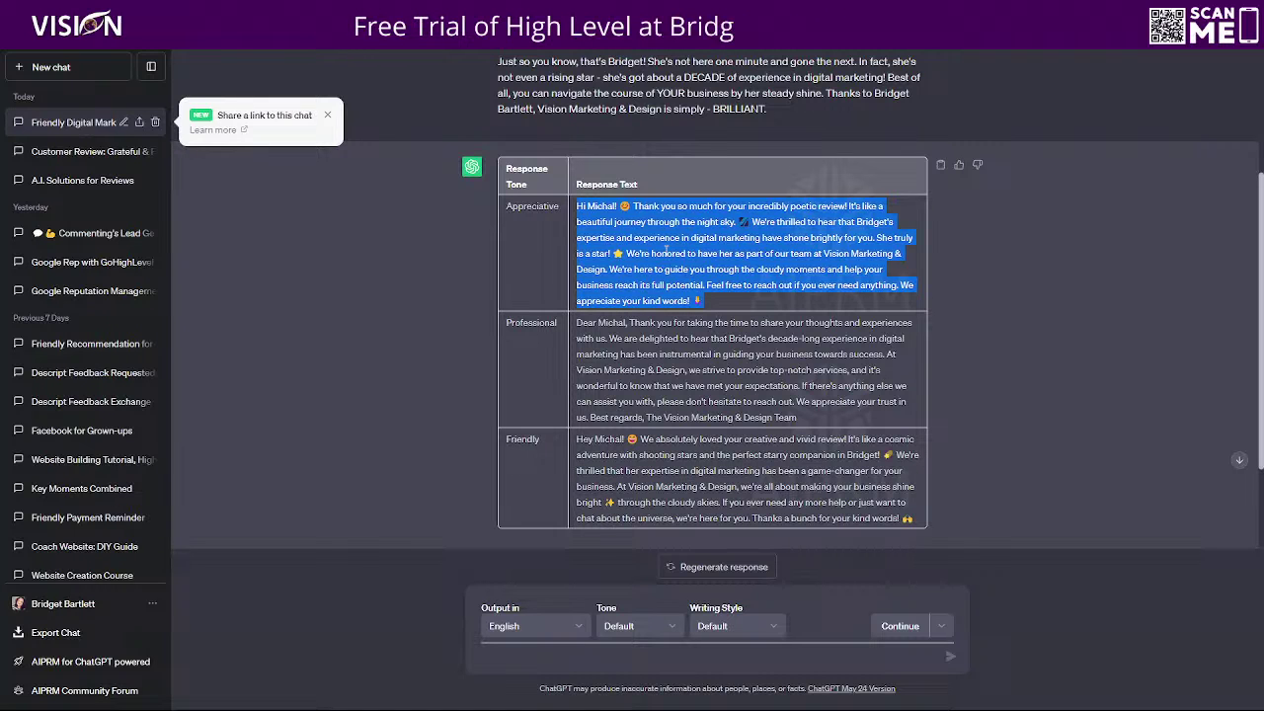
right_click(667, 249)
click(691, 262)
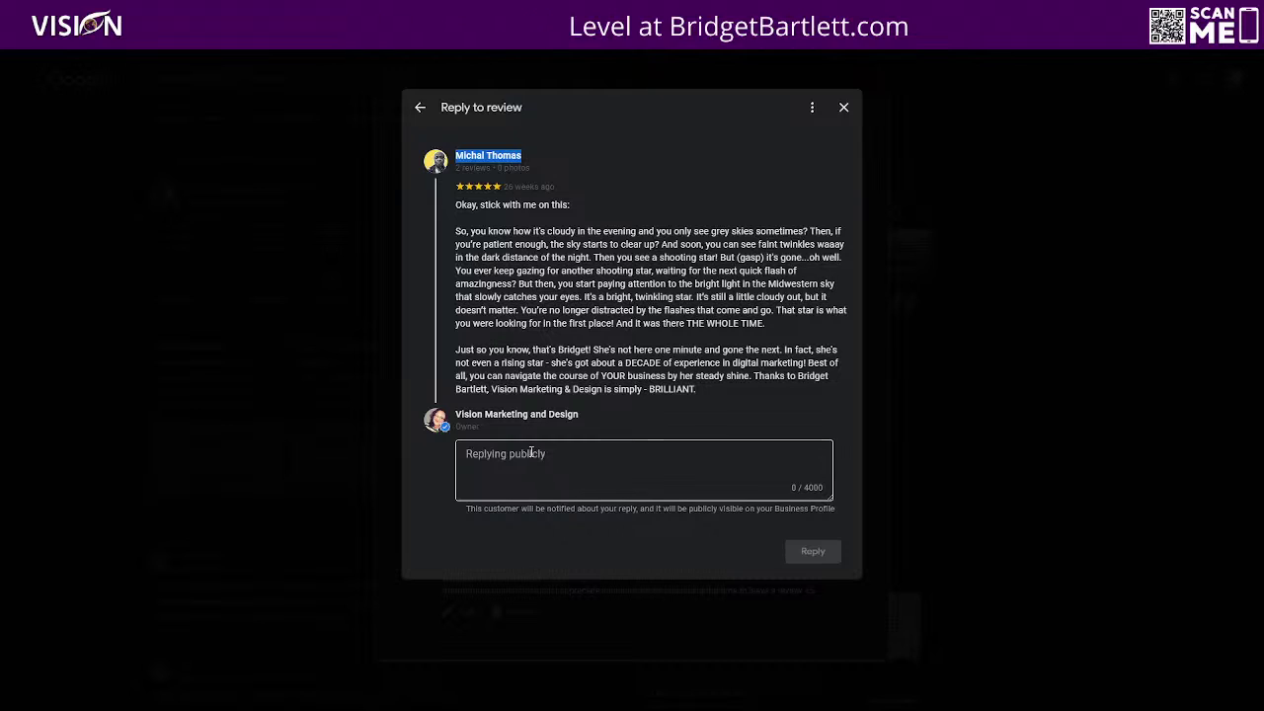
click(521, 446)
key(ctrl+v)
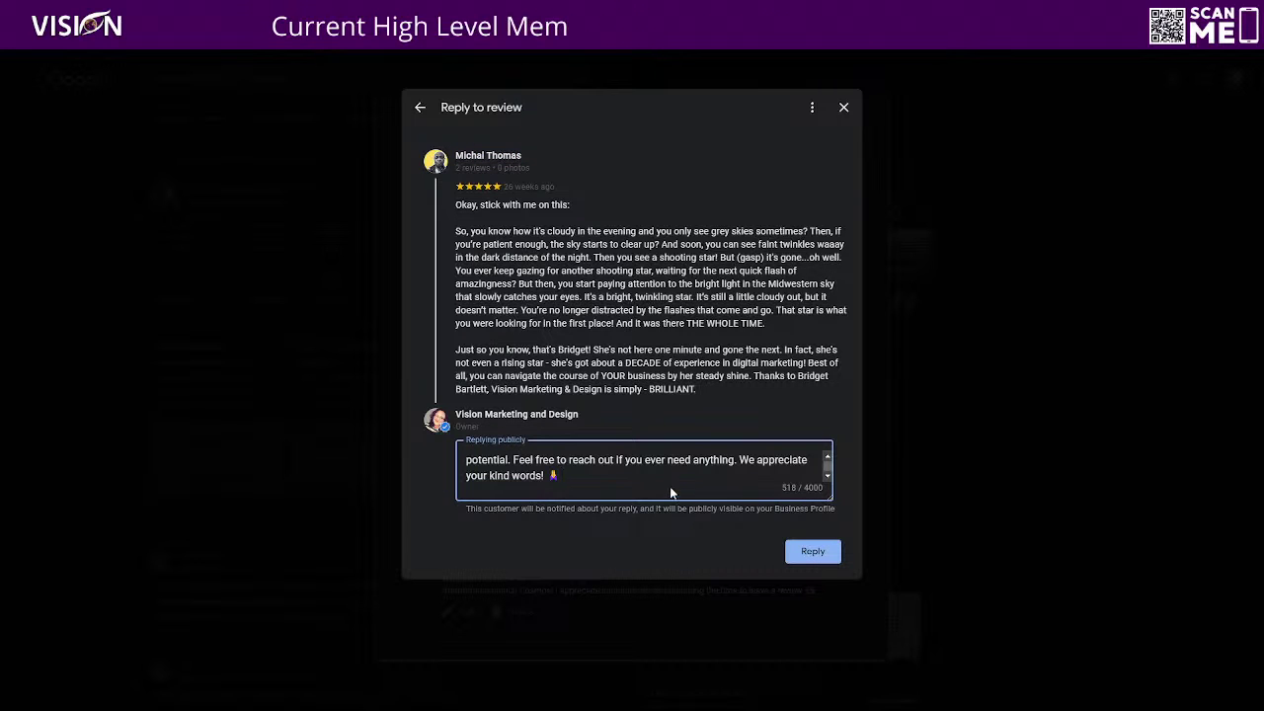
scroll(669, 489, up, 5)
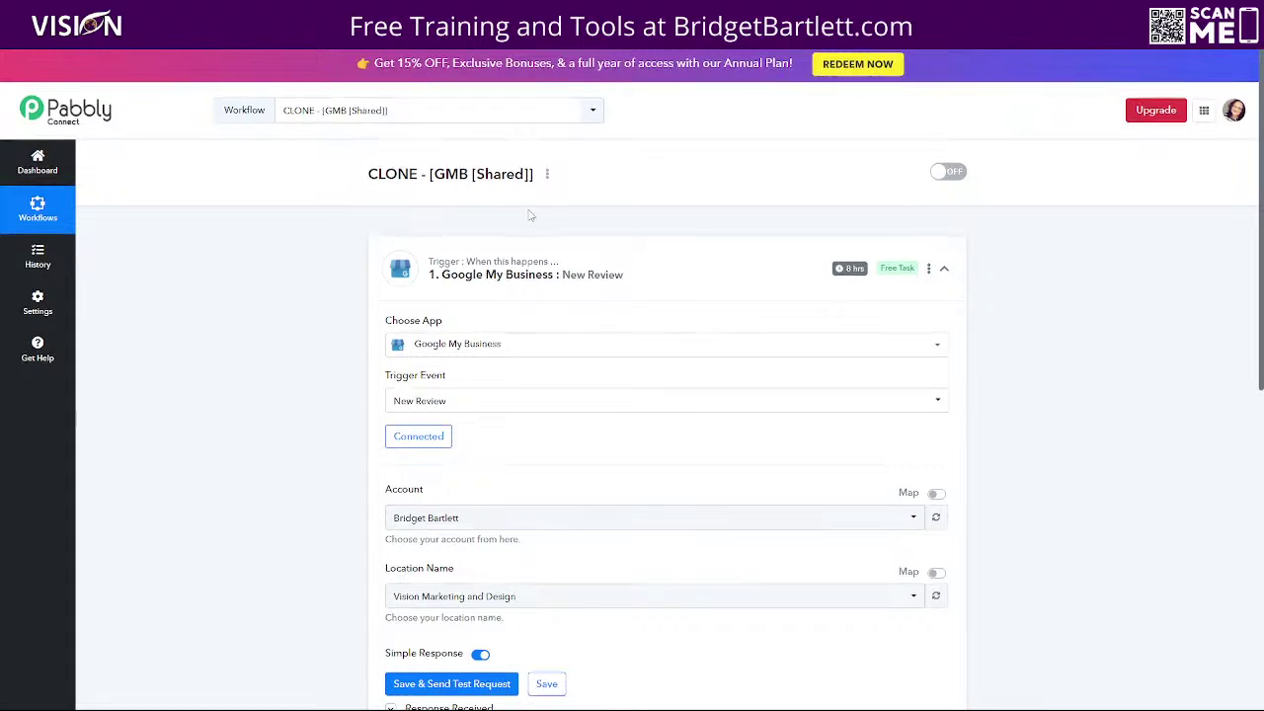
In the Pabbly Connect workflow "CLONE - [GMB [Shared]]", choose New Review as the Google My Business trigger event
scroll(553, 214, down, 1)
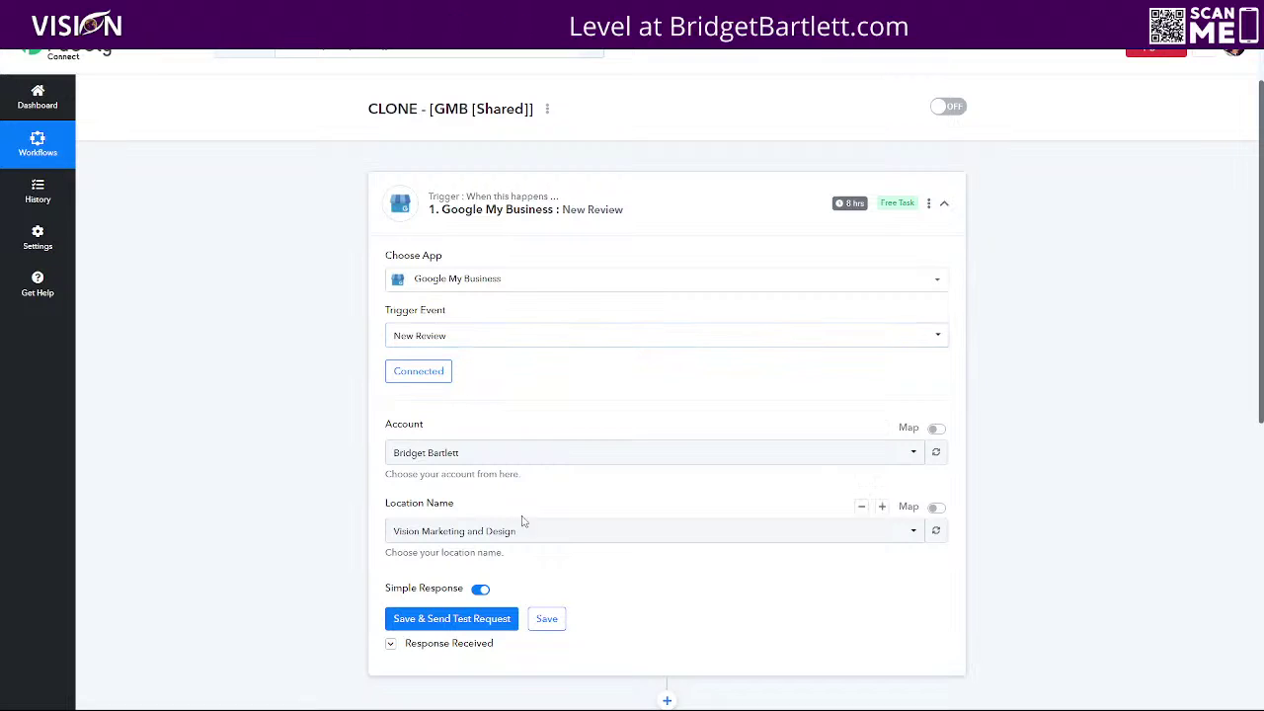
click(498, 339)
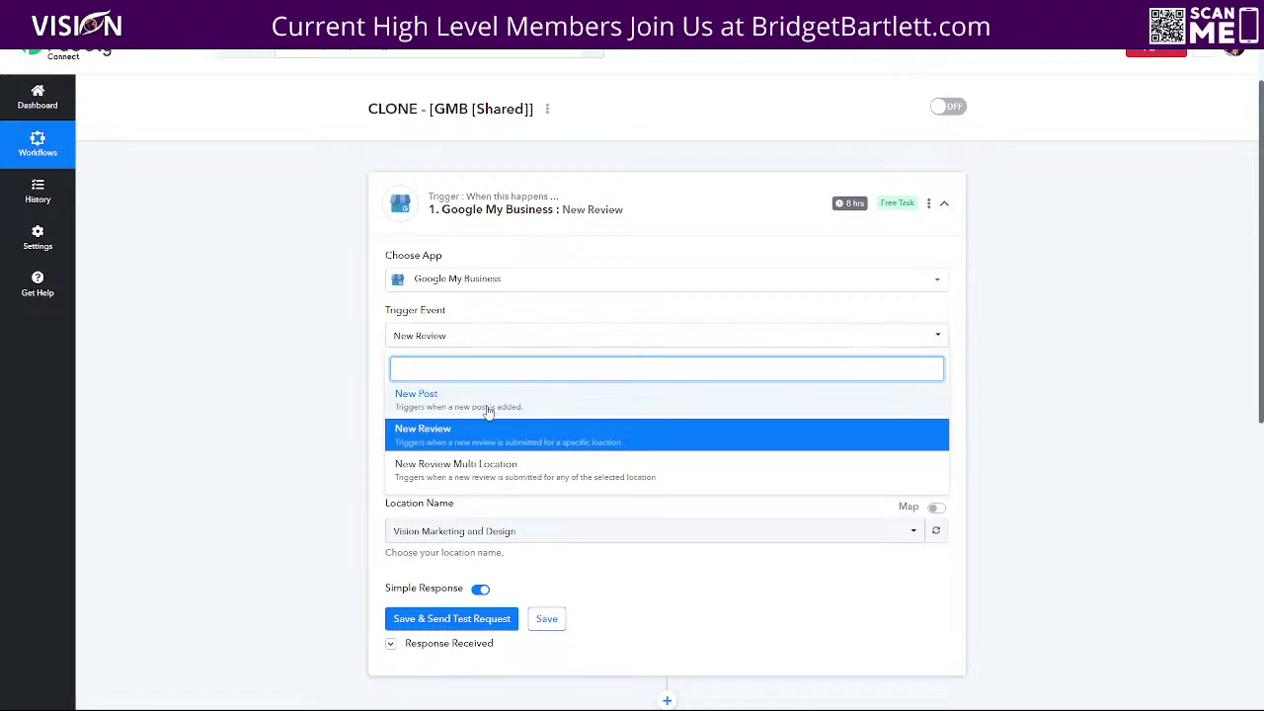
click(437, 429)
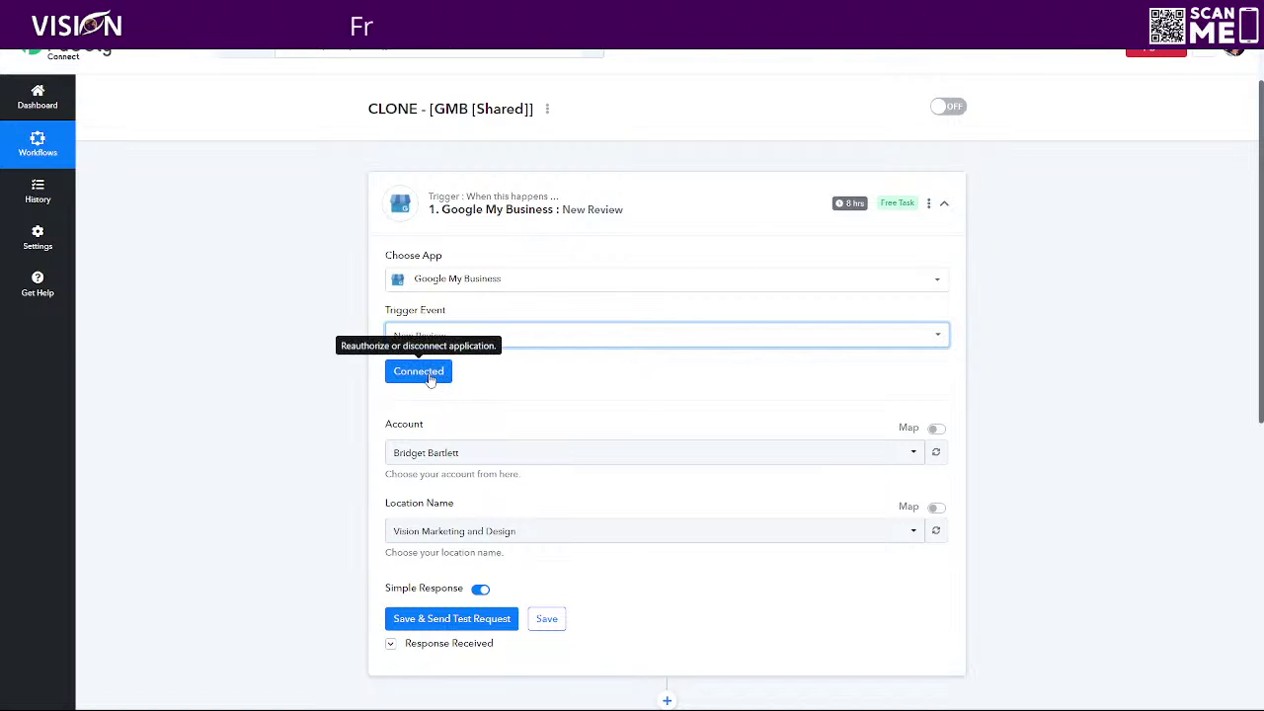
Save the Google My Business trigger with a test request and look through the received review data
scroll(623, 558, down, 2)
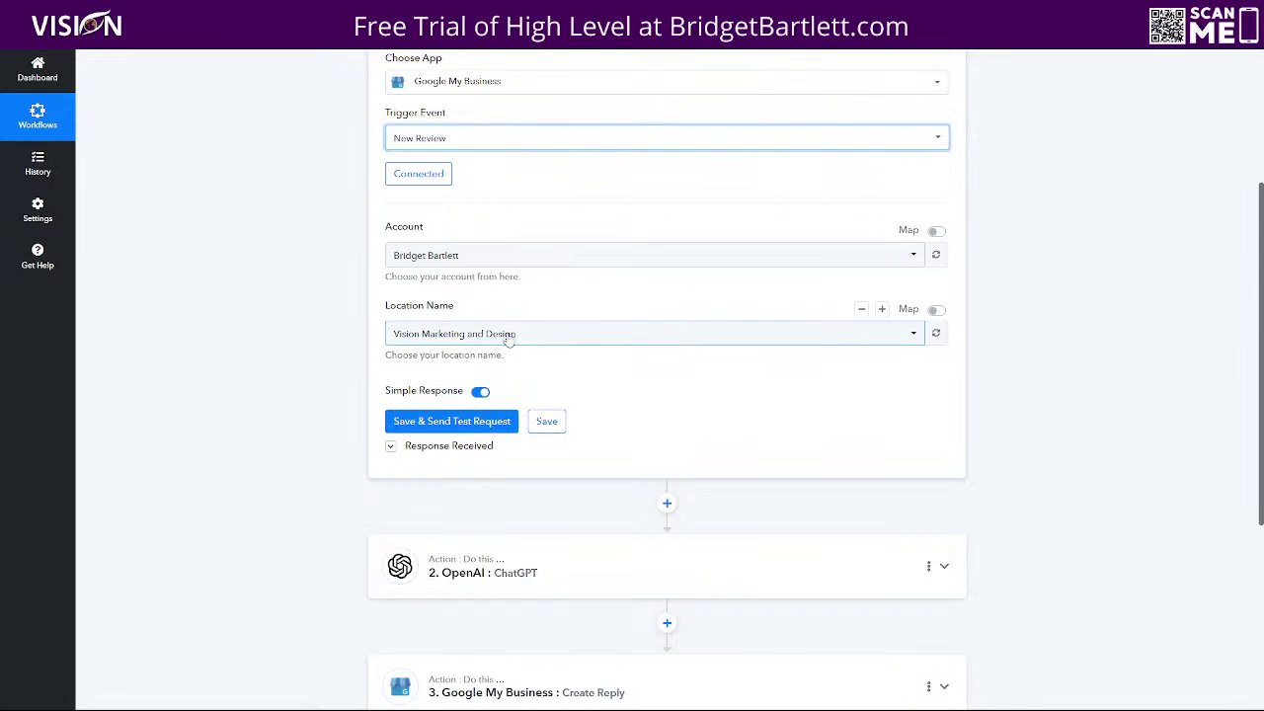
click(419, 424)
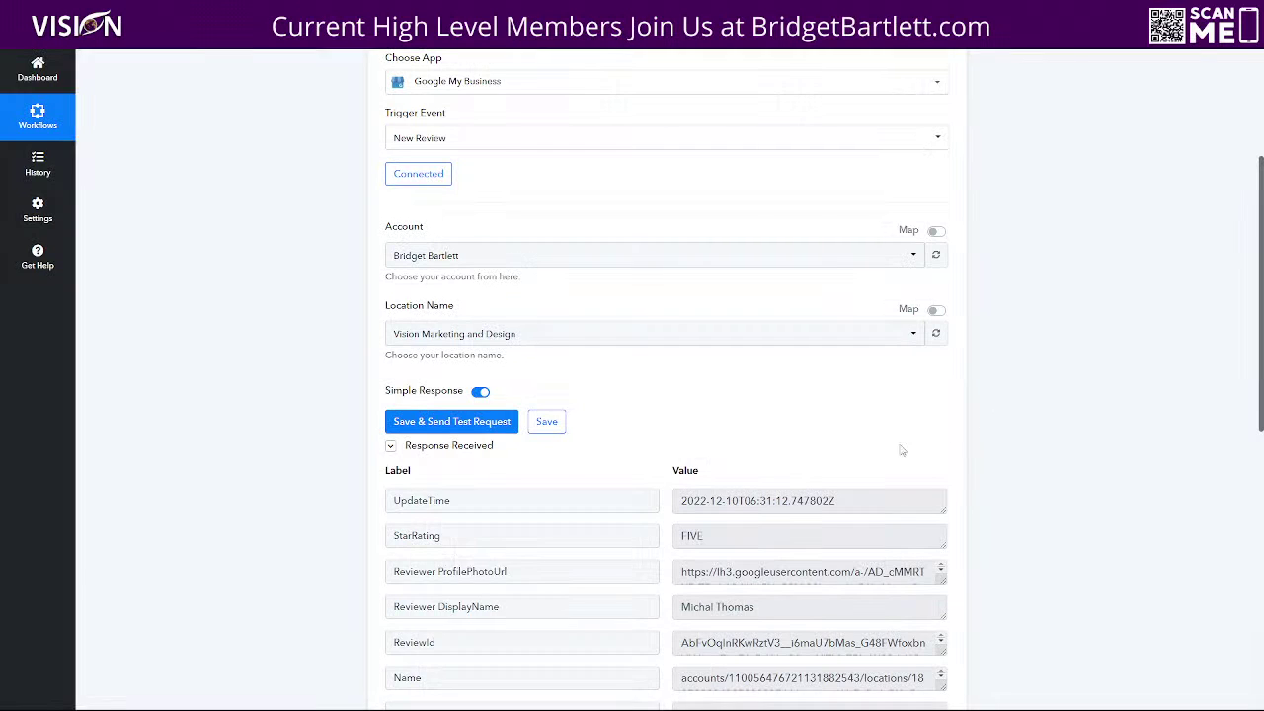
scroll(679, 306, down, 2)
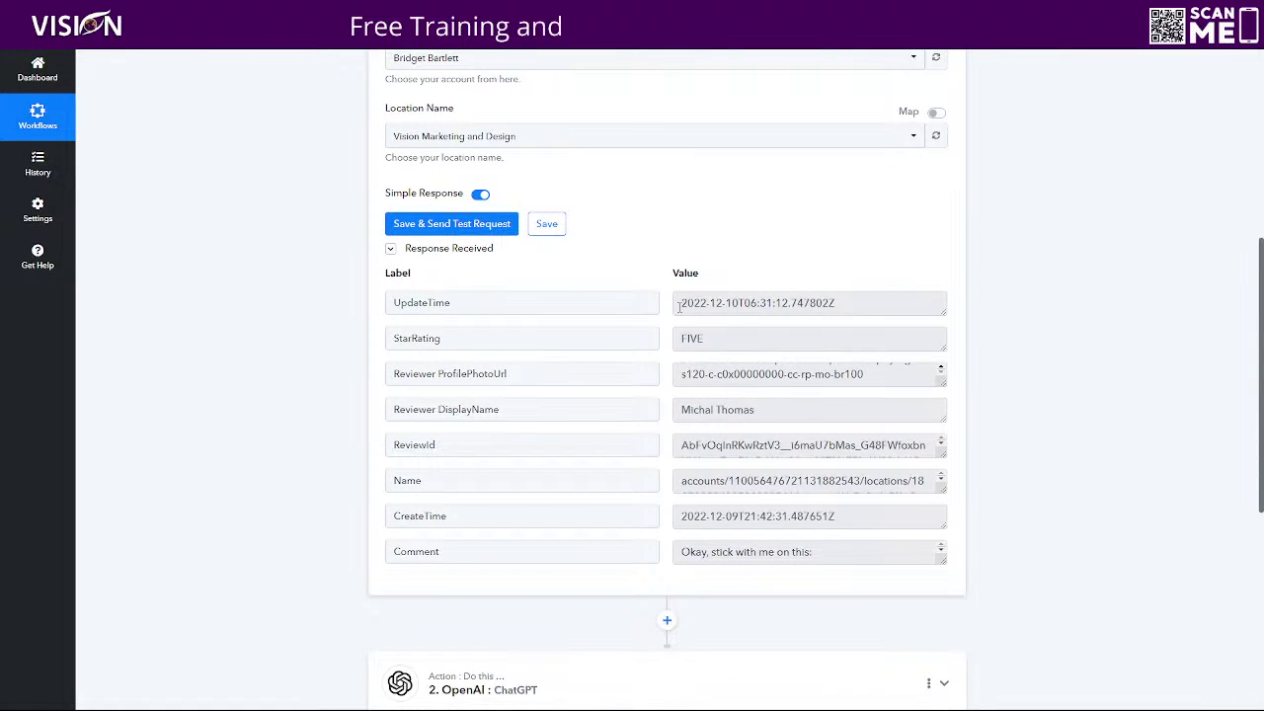
scroll(859, 357, down, 2)
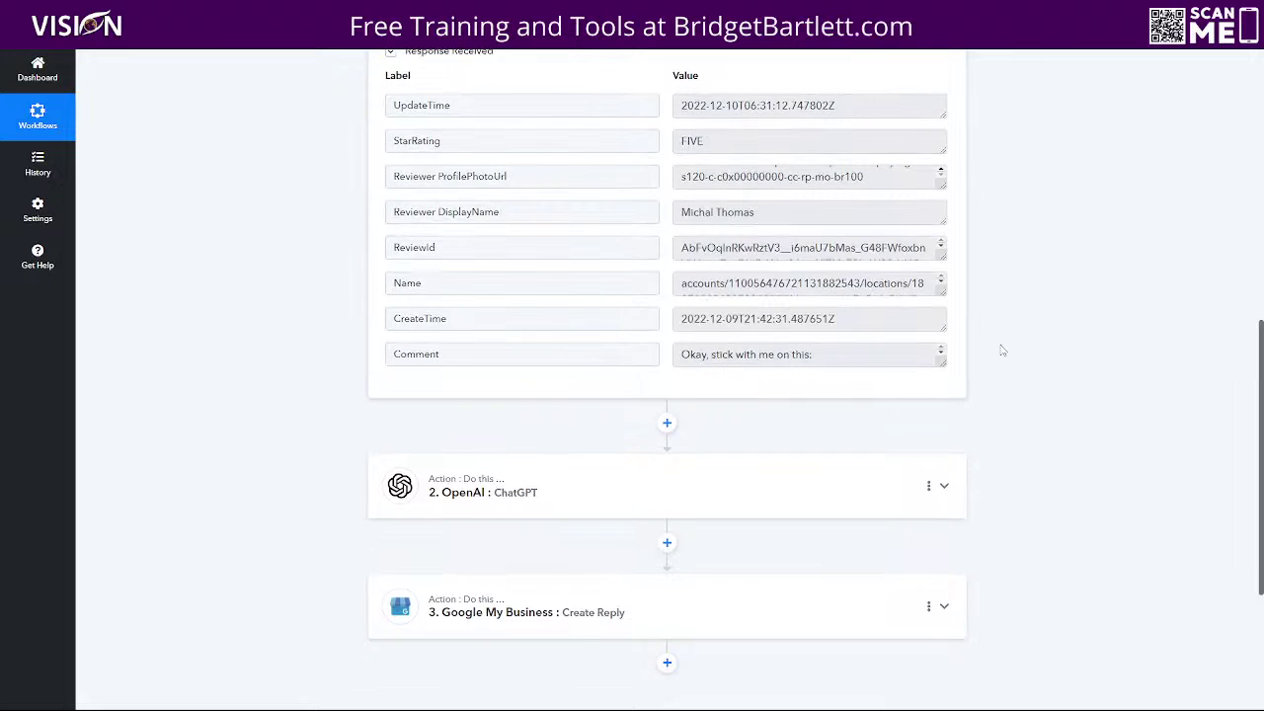
scroll(783, 287, down, 2)
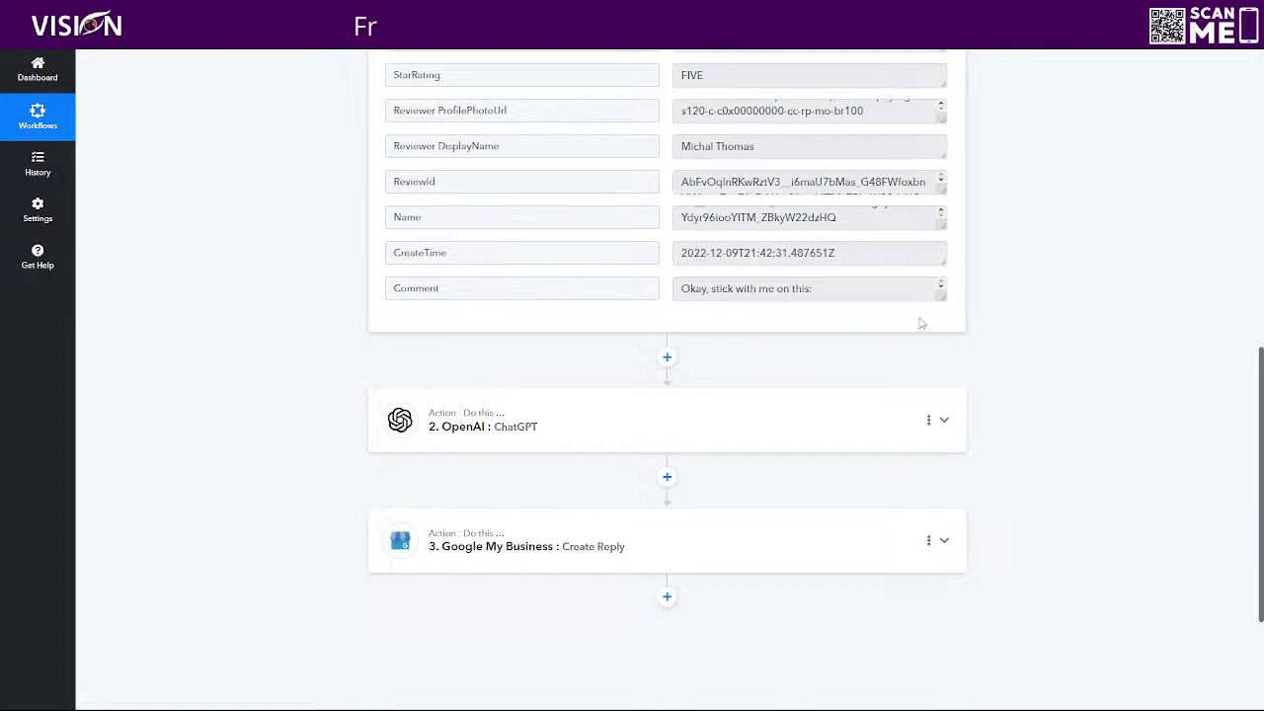
scroll(647, 303, up, 1)
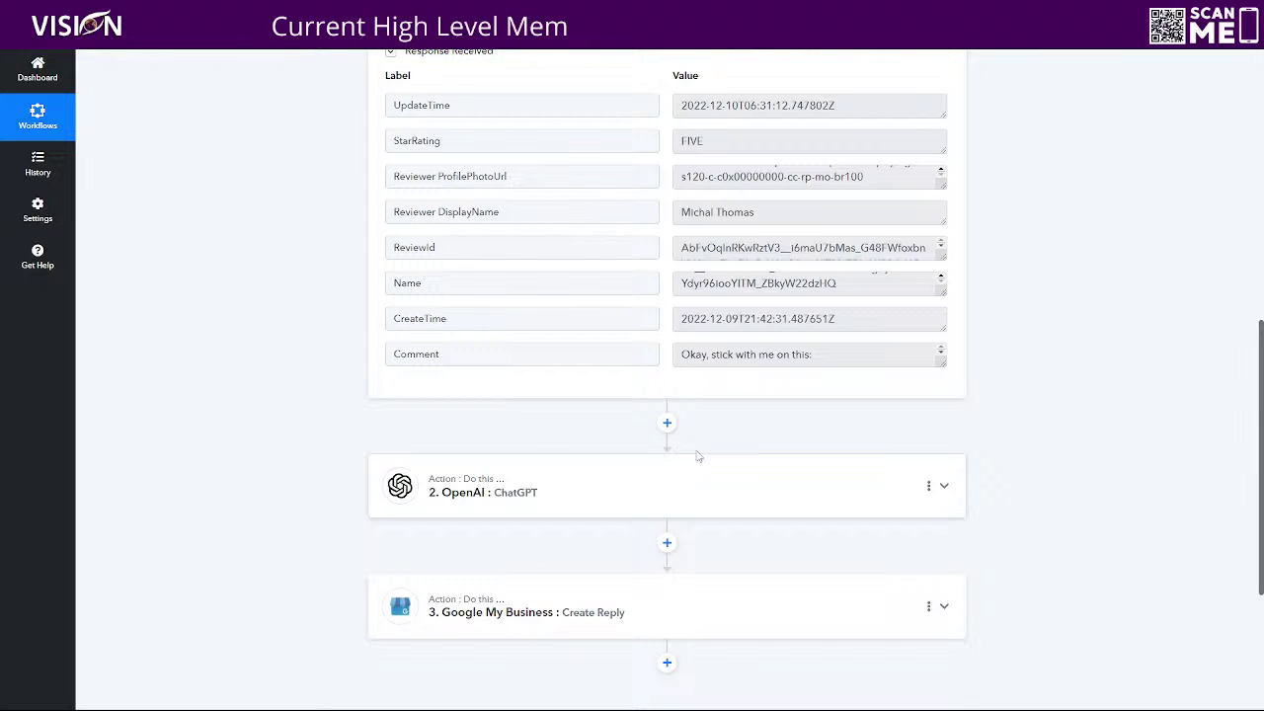
Expand the OpenAI action and choose ChatGPT as its action event
click(646, 484)
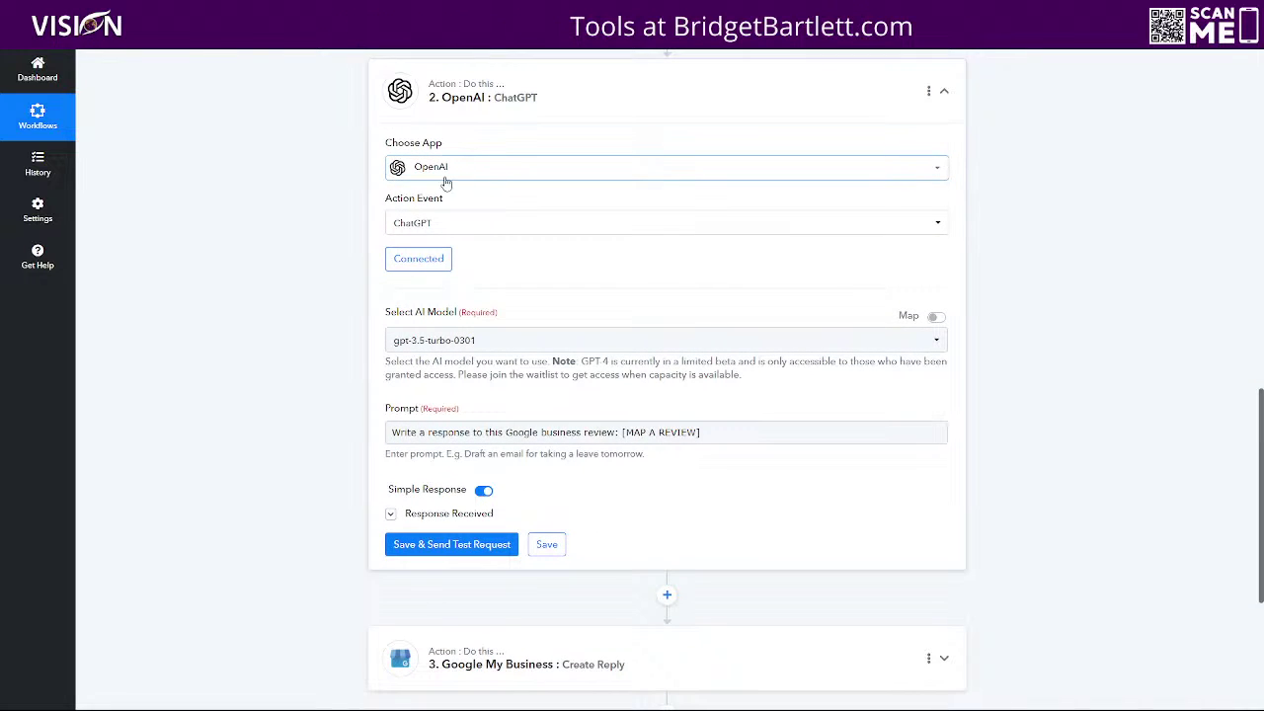
click(431, 223)
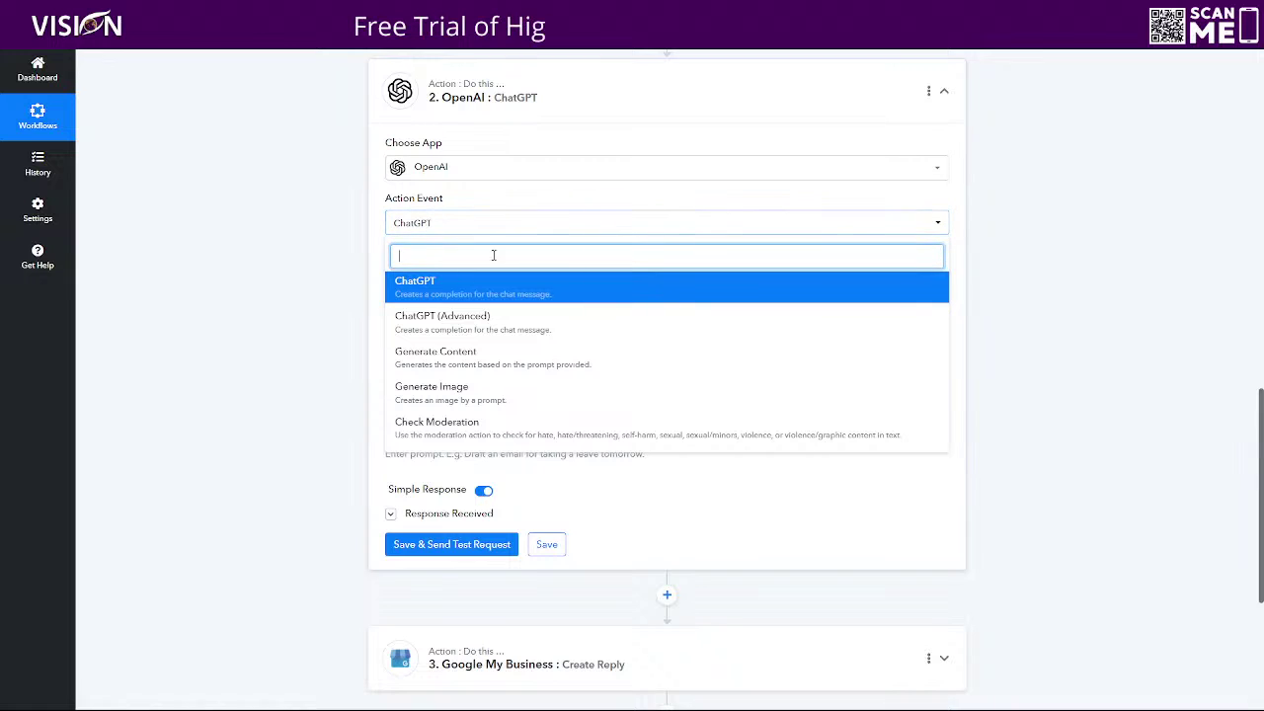
click(422, 288)
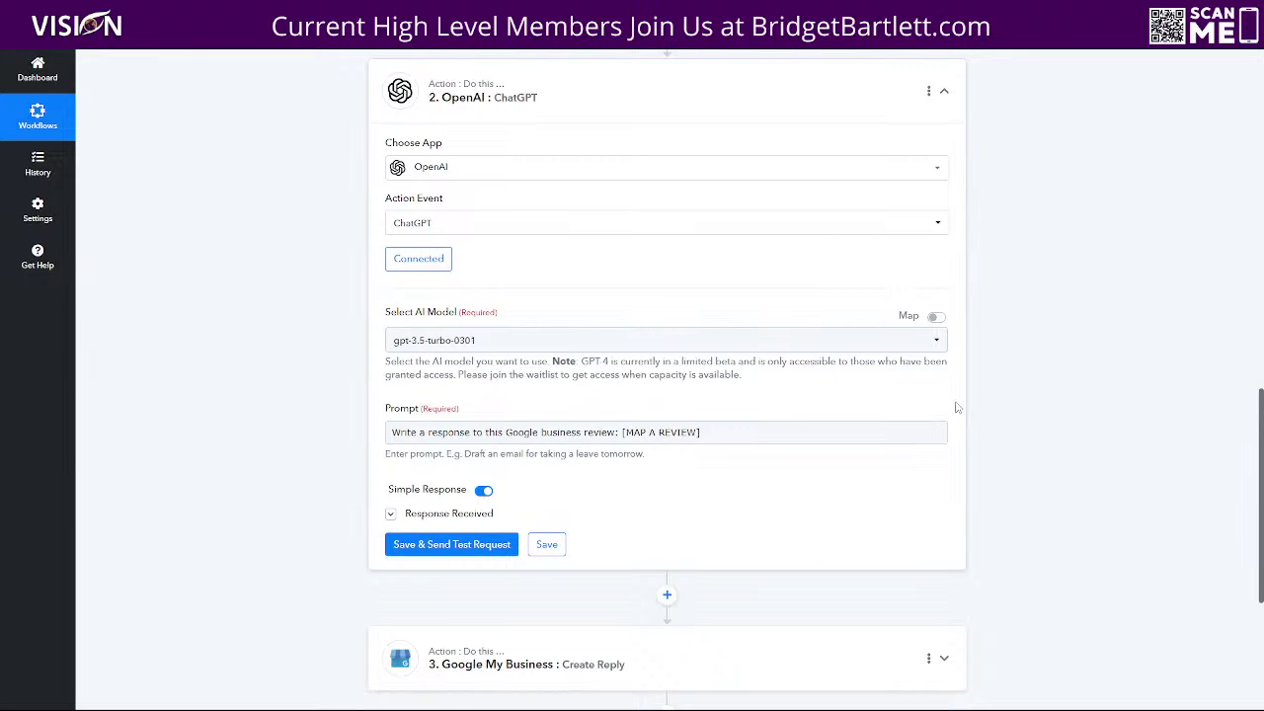
Replace the [MAP A REVIEW] placeholder in the ChatGPT prompt with the Comment value from the New Review trigger
scroll(888, 410, down, 1)
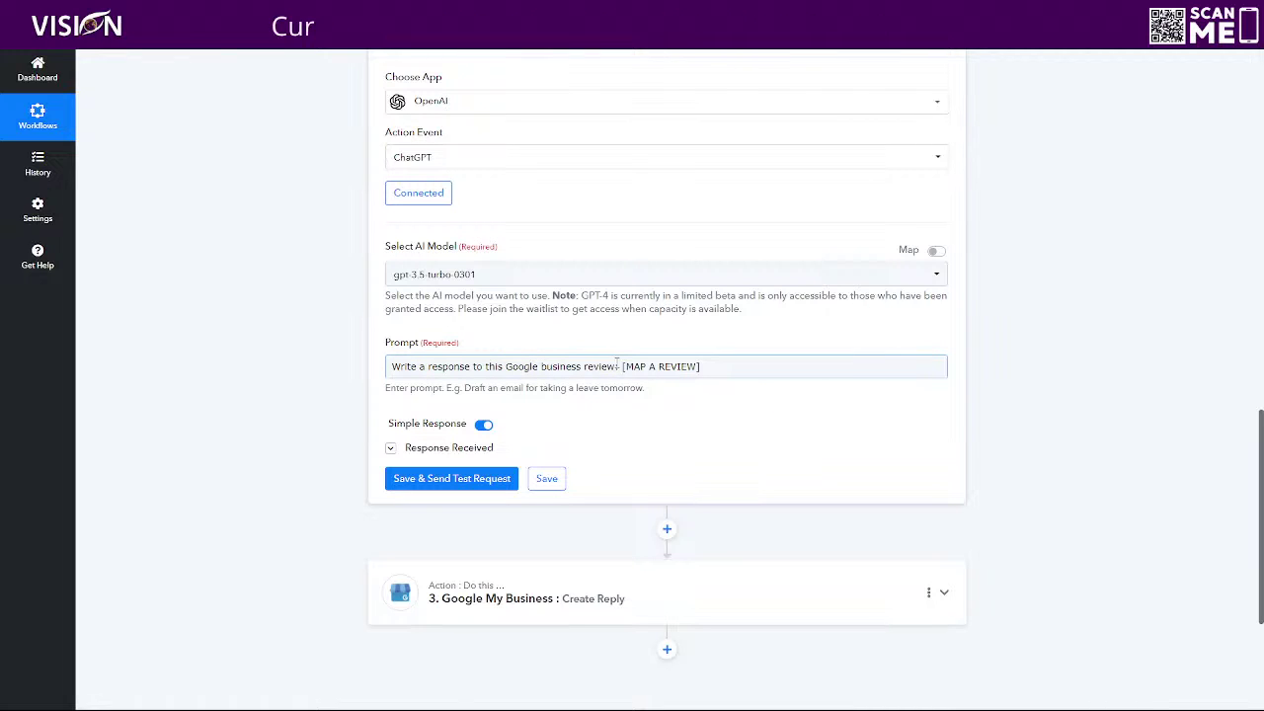
drag(704, 368, 622, 371)
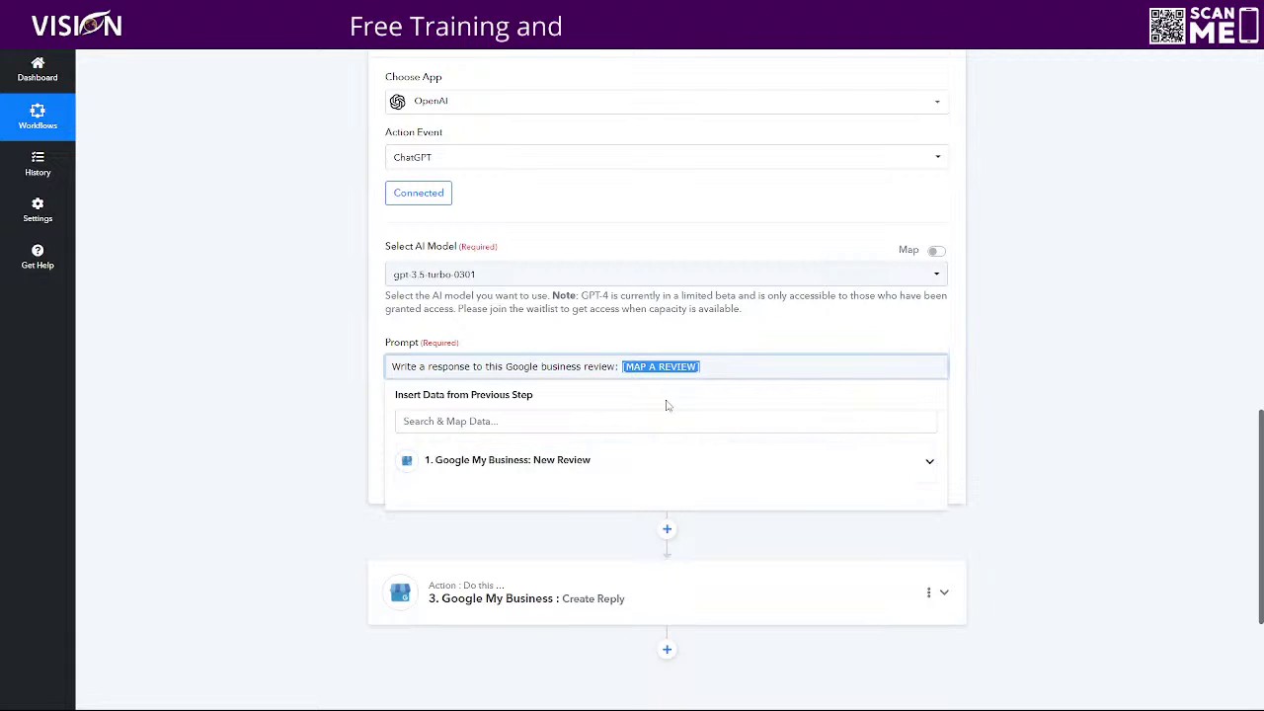
click(582, 460)
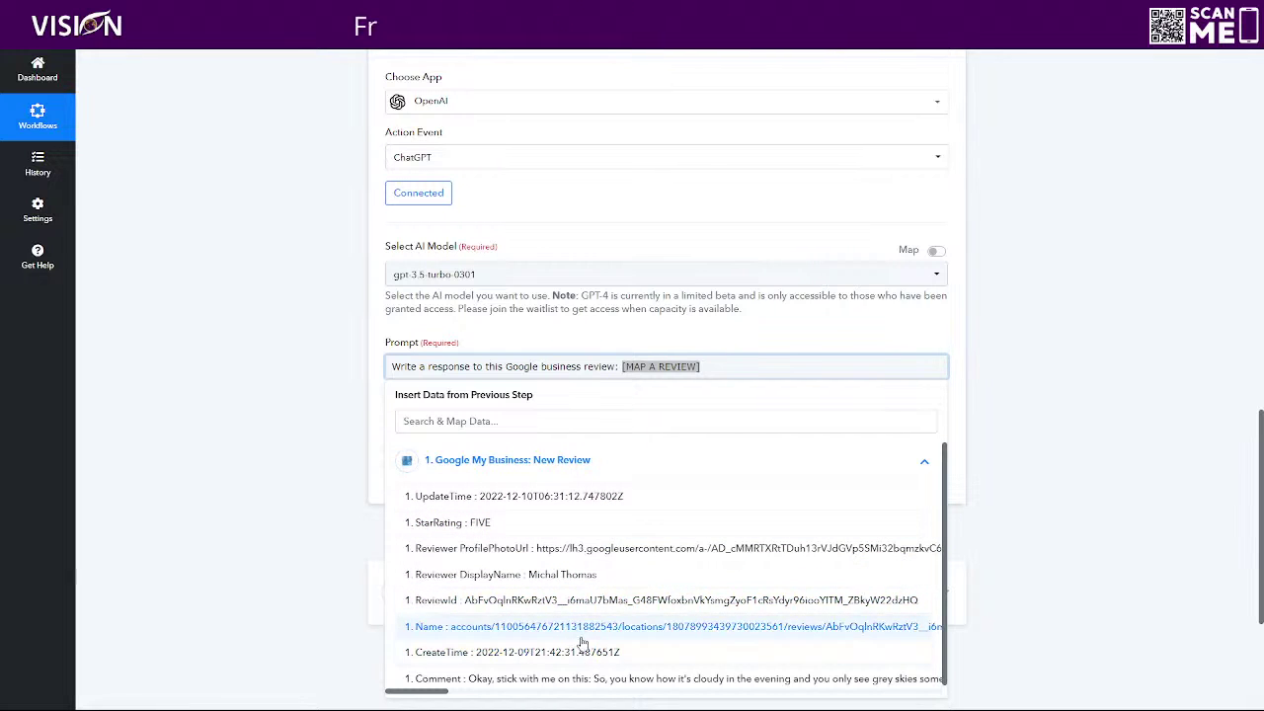
scroll(553, 631, down, 1)
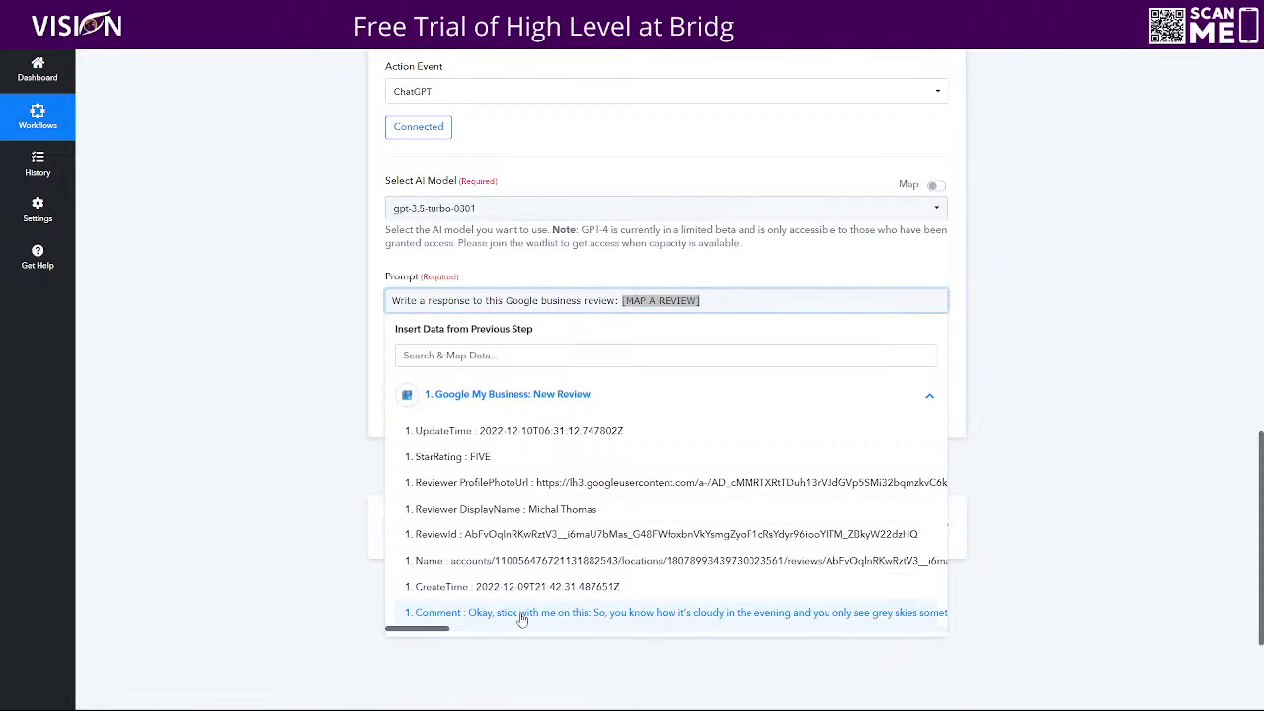
click(523, 613)
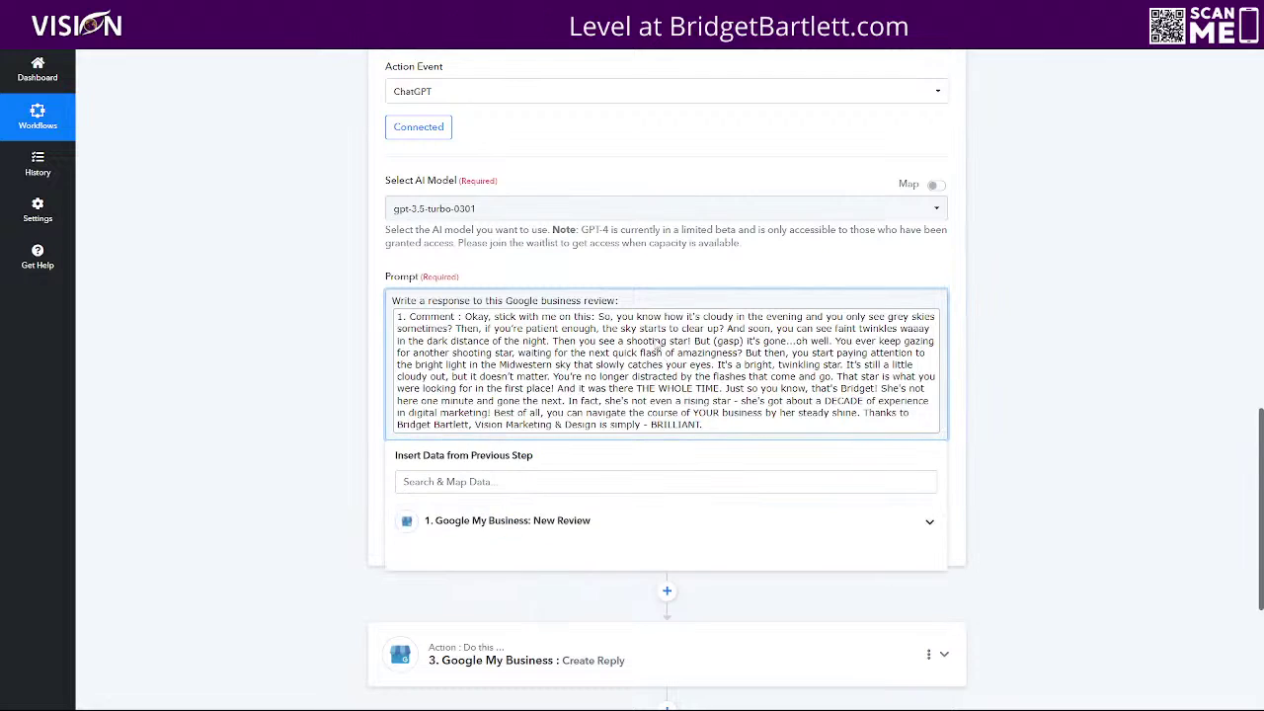
click(599, 242)
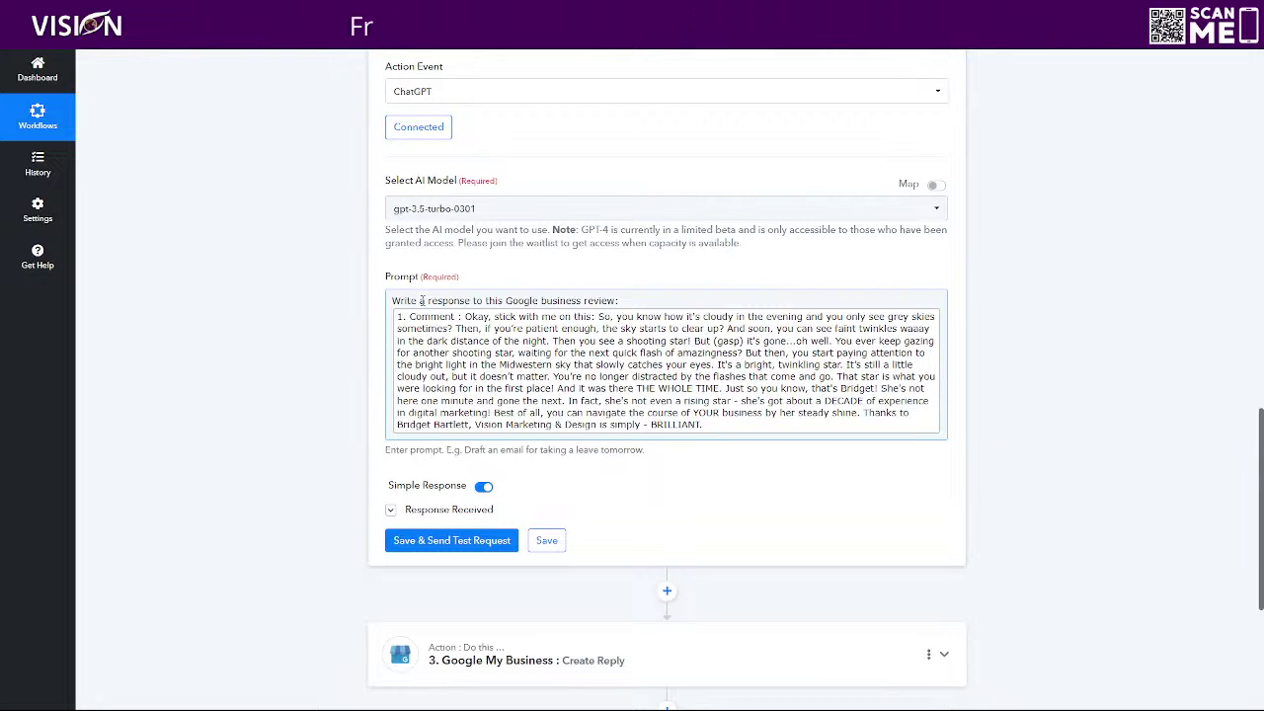
Save the OpenAI ChatGPT action and send its test request
scroll(564, 507, down, 2)
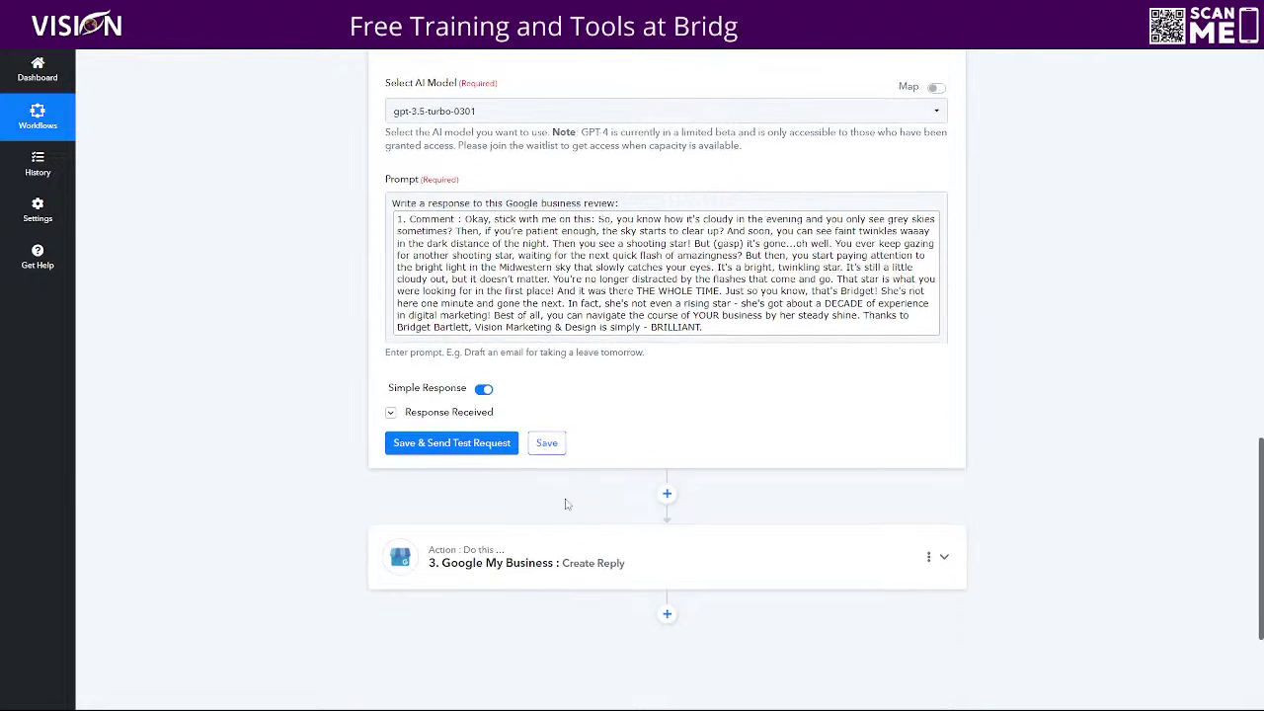
click(539, 416)
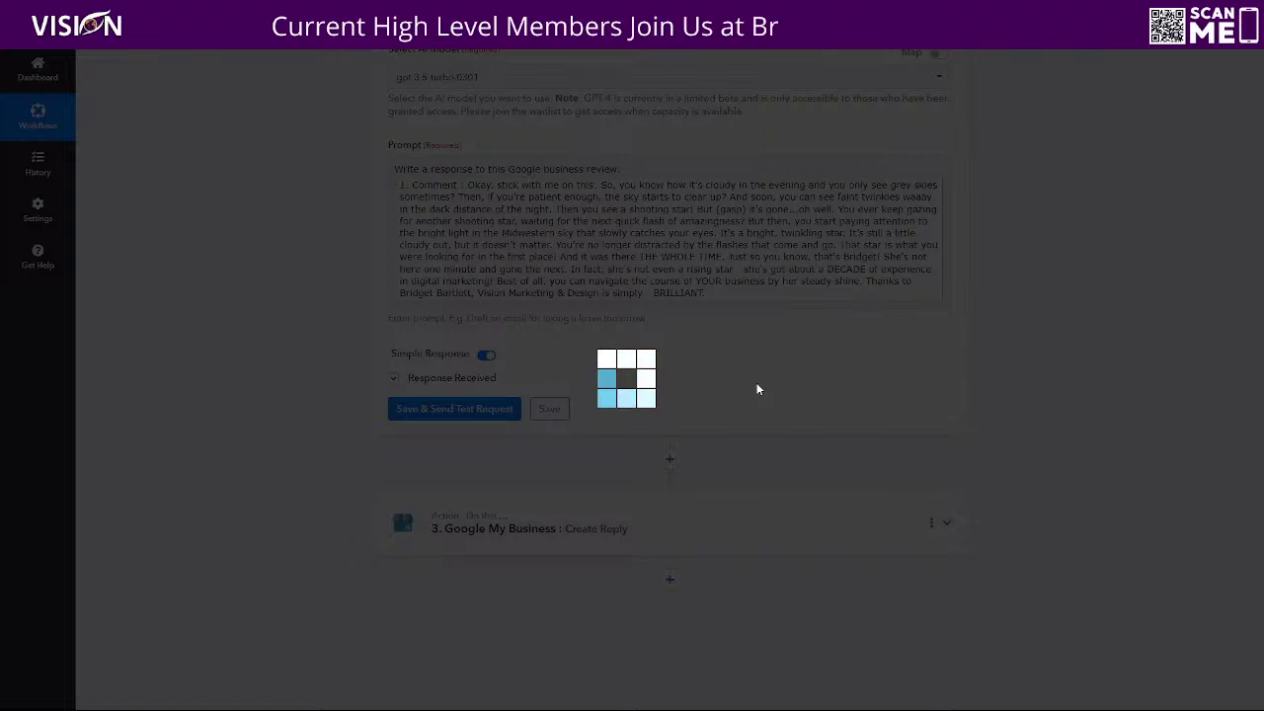
scroll(1059, 504, down, 3)
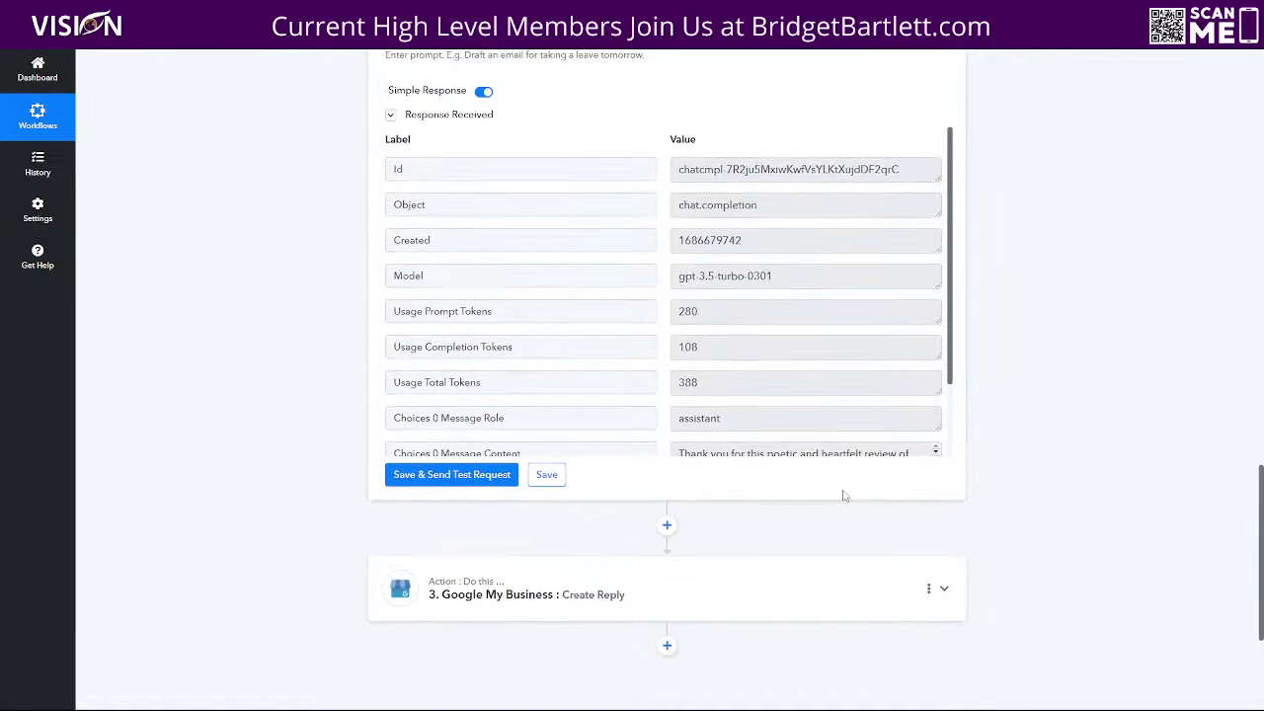
Enlarge the Choices 0 Message Content value in the ChatGPT response and read through the generated review reply
scroll(749, 342, down, 5)
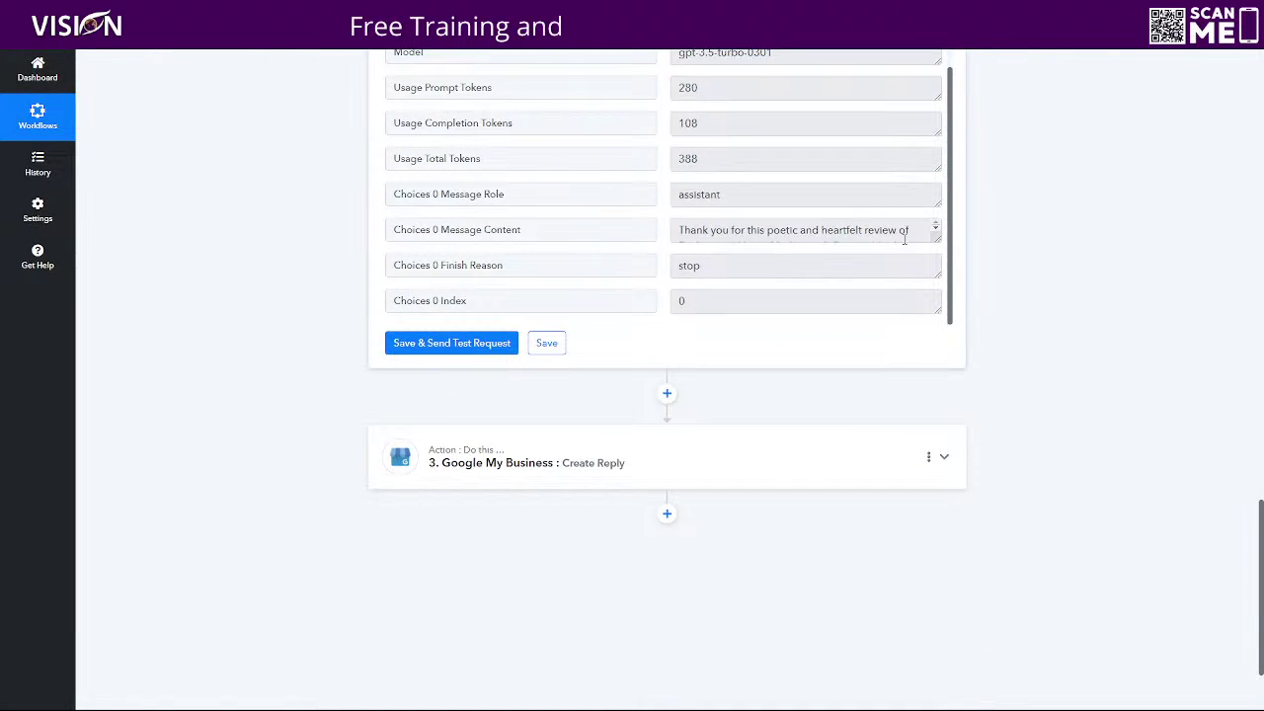
drag(937, 240, 928, 391)
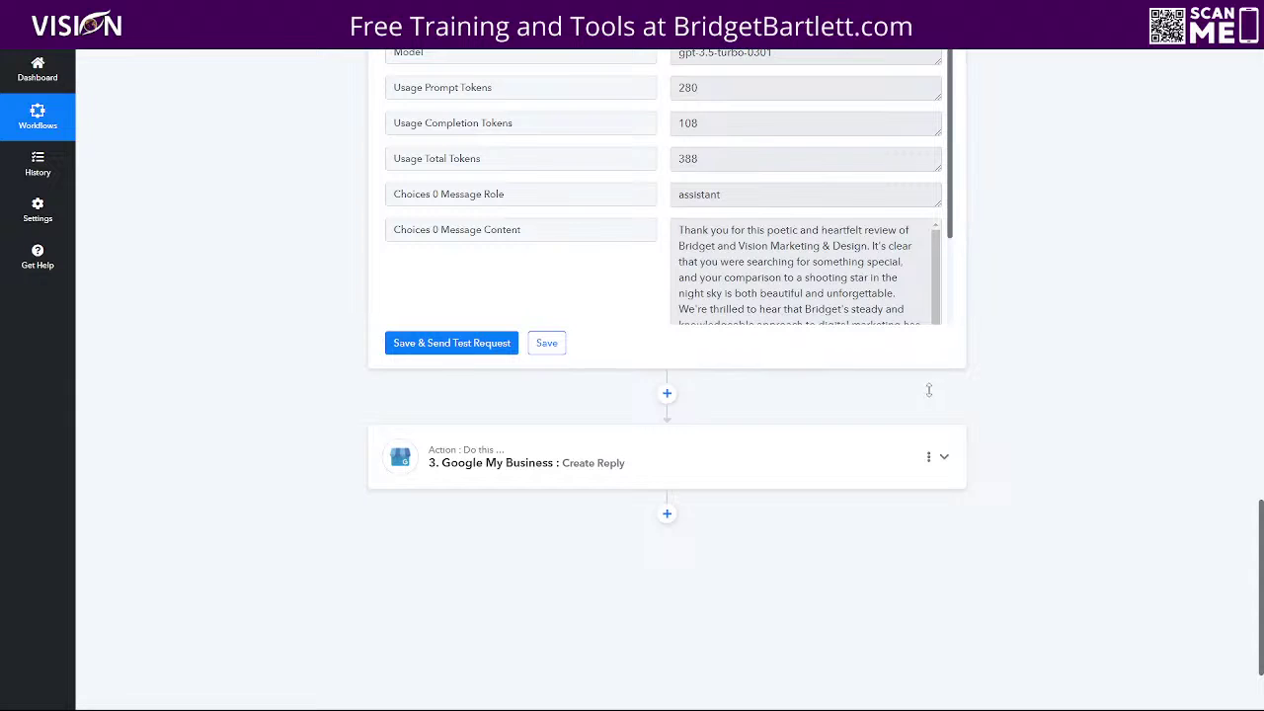
scroll(869, 284, down, 1)
scroll(855, 283, up, 1)
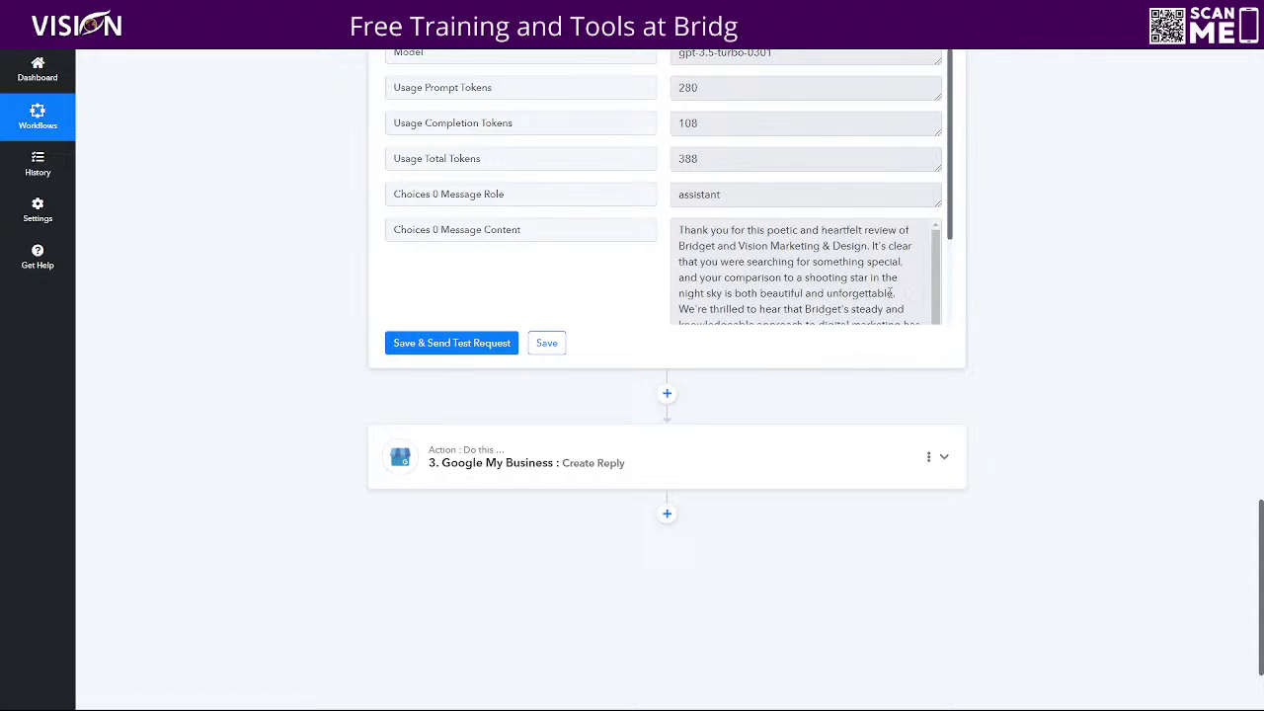
scroll(845, 288, down, 1)
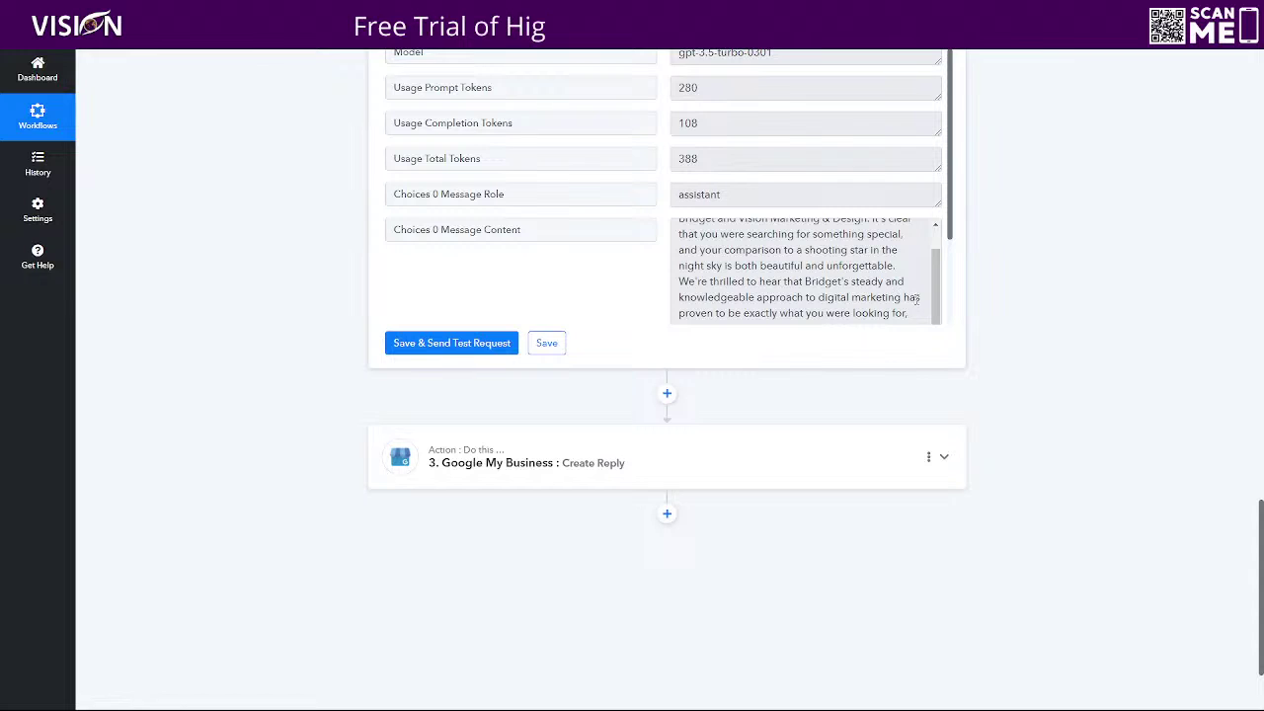
scroll(921, 300, down, 2)
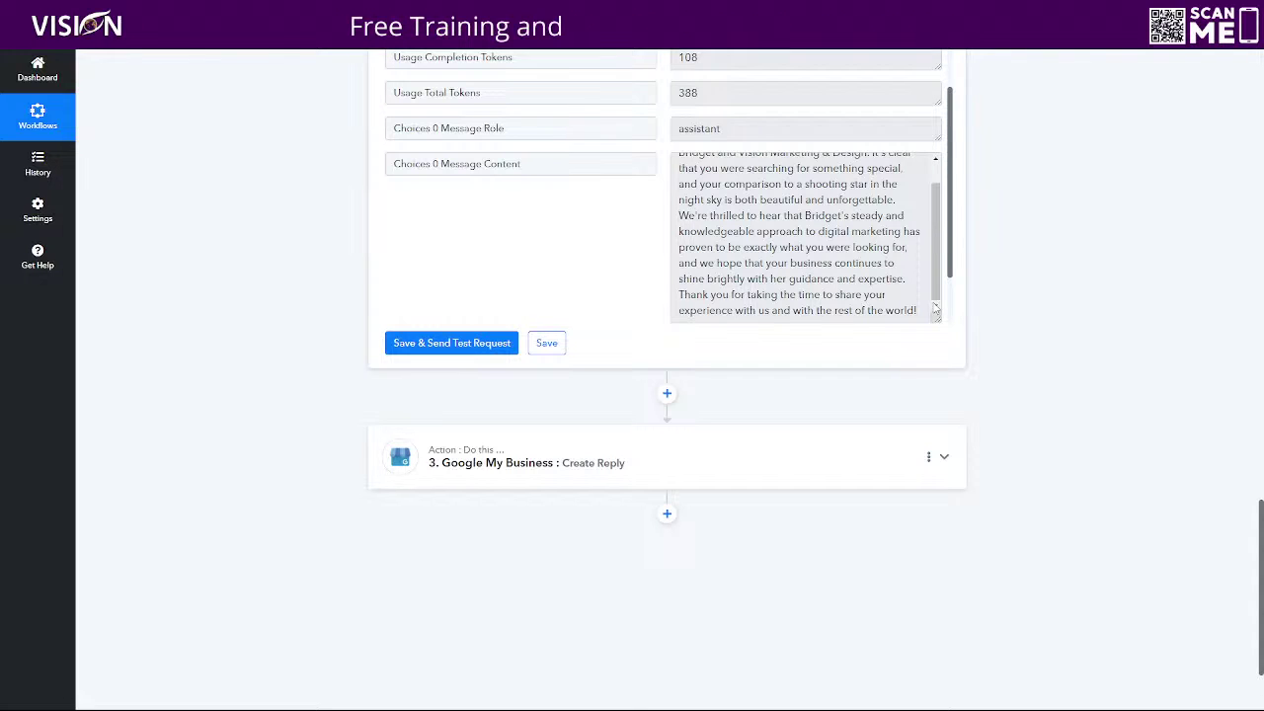
scroll(681, 363, down, 1)
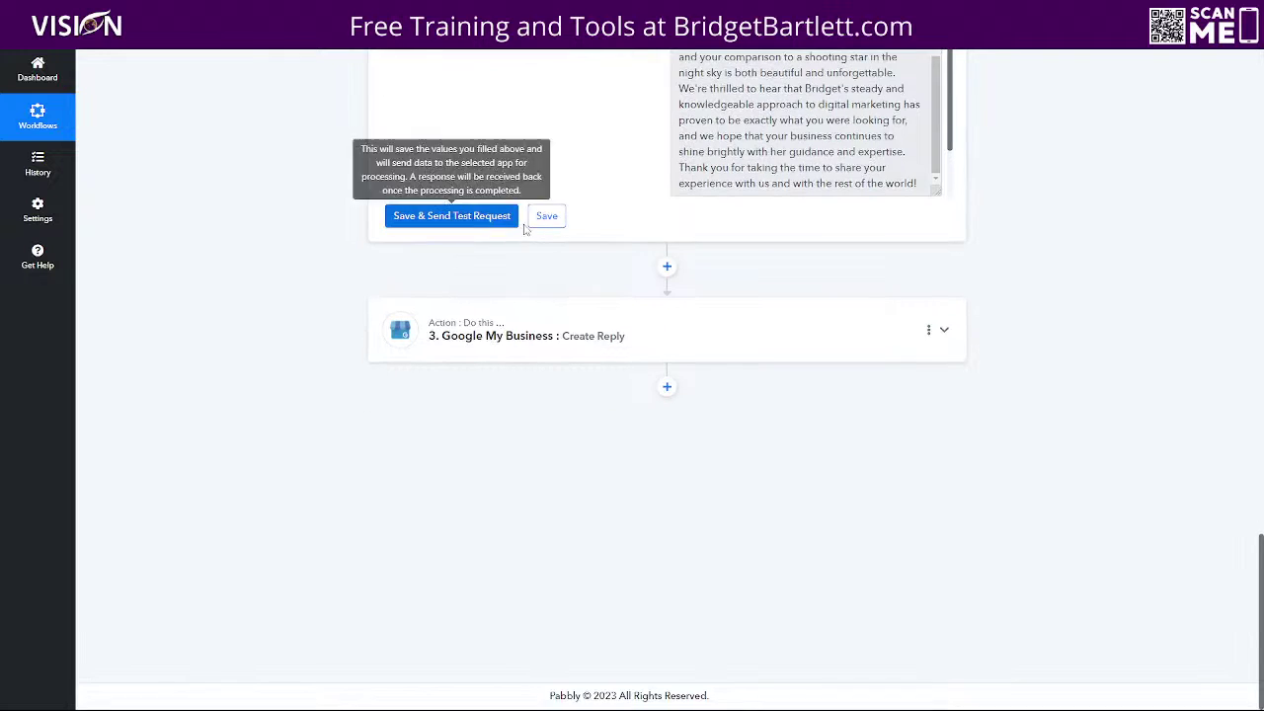
Save the OpenAI ChatGPT action's settings and return to the start of the workflow
scroll(1050, 280, up, 3)
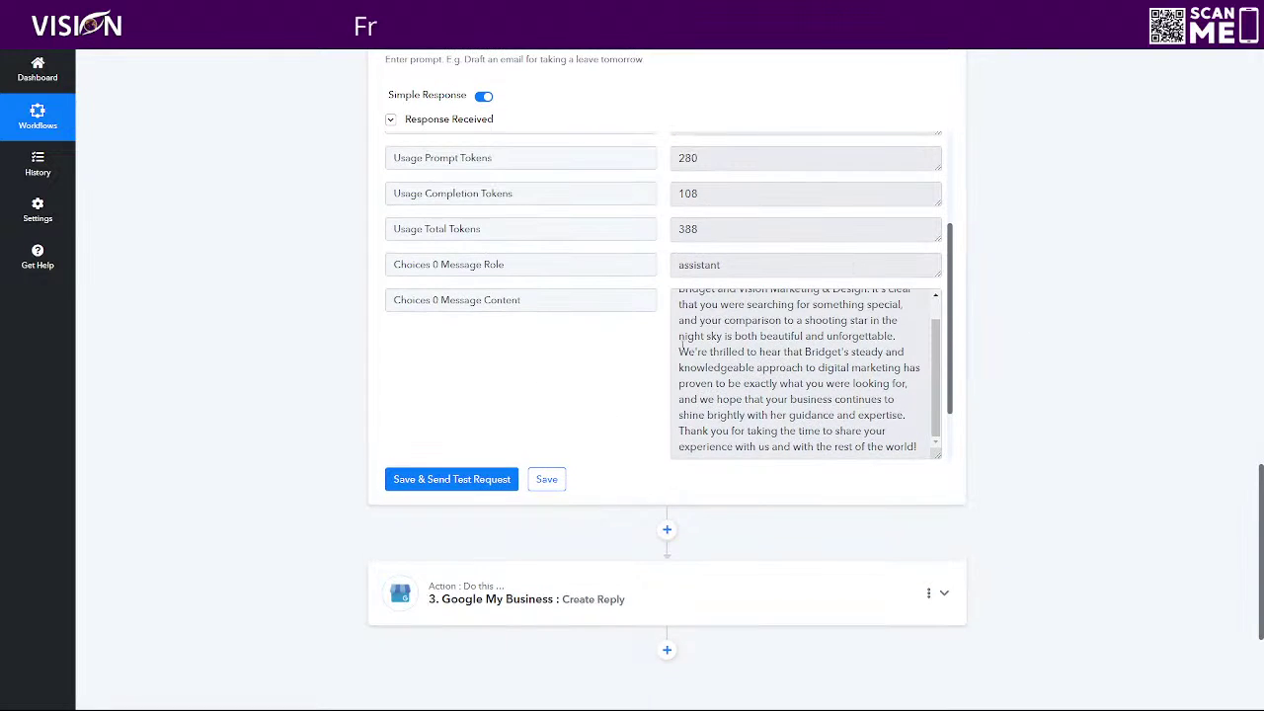
click(546, 479)
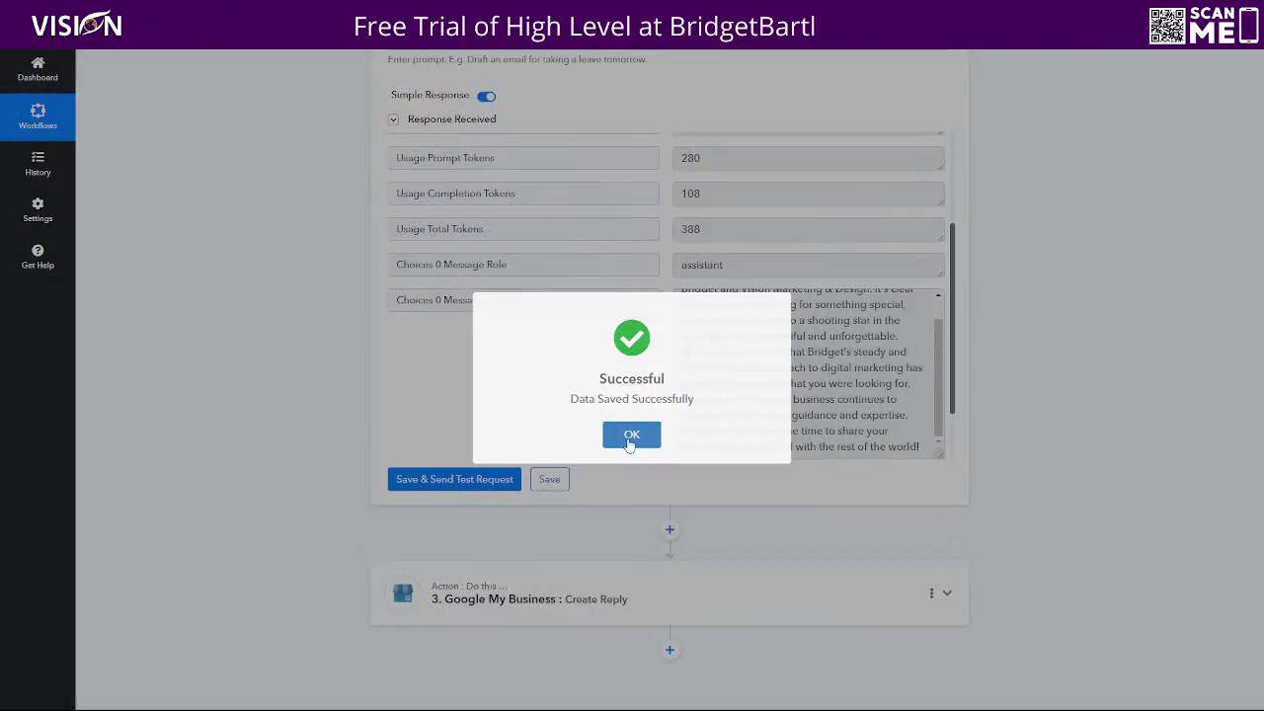
click(628, 442)
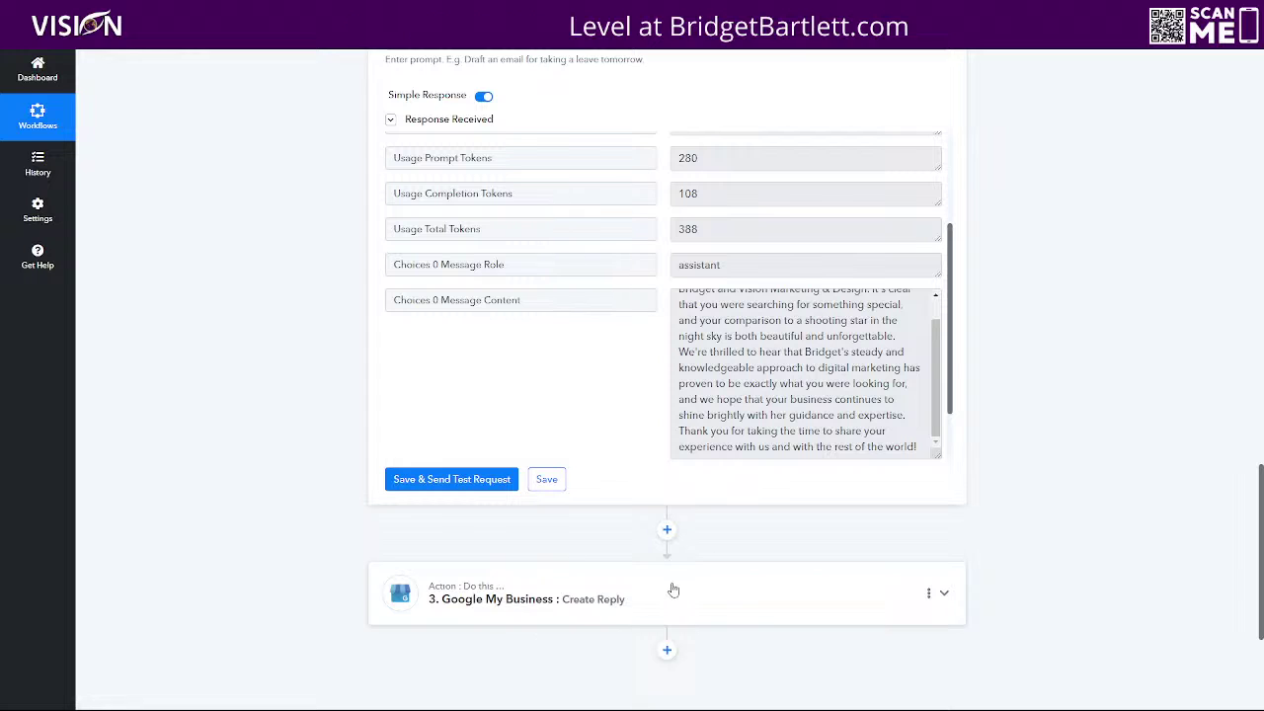
scroll(1018, 446, up, 10)
scroll(1018, 446, up, 5)
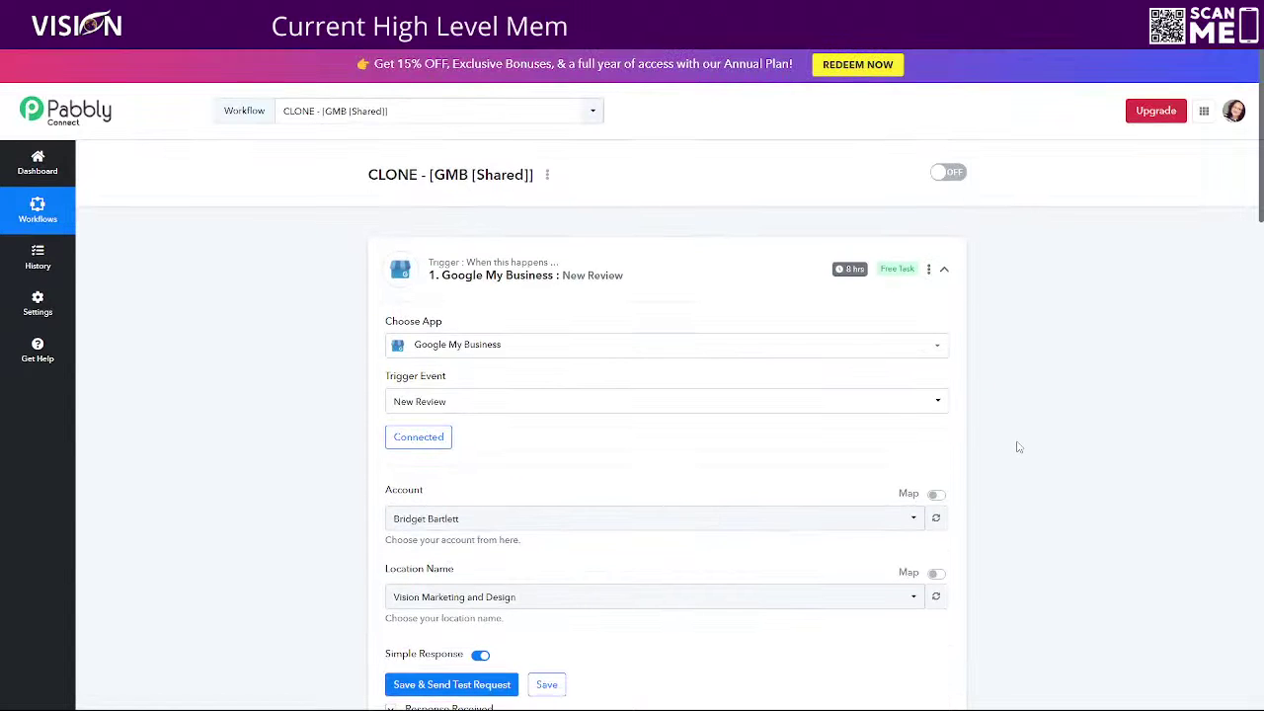
Review the Google My Business New Review trigger's settings and response, and the ChatGPT action's model and mapped prompt
scroll(1019, 440, down, 3)
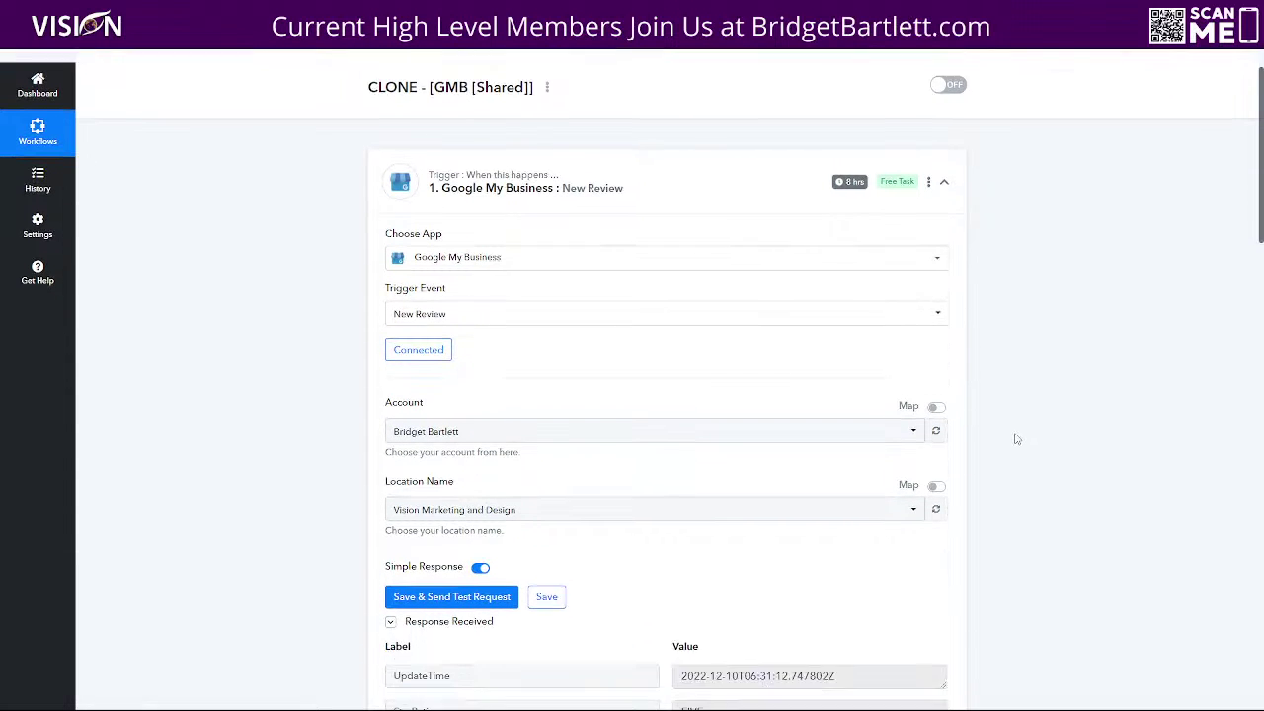
scroll(1130, 398, down, 5)
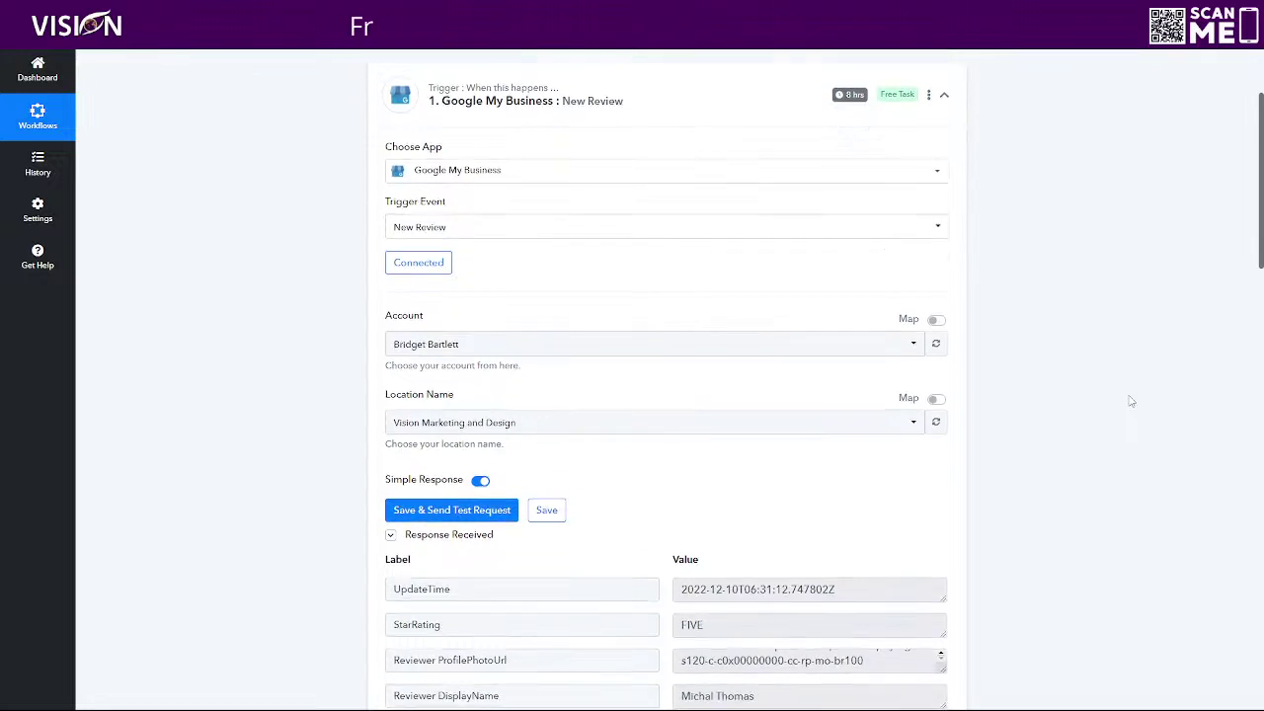
scroll(1109, 417, down, 2)
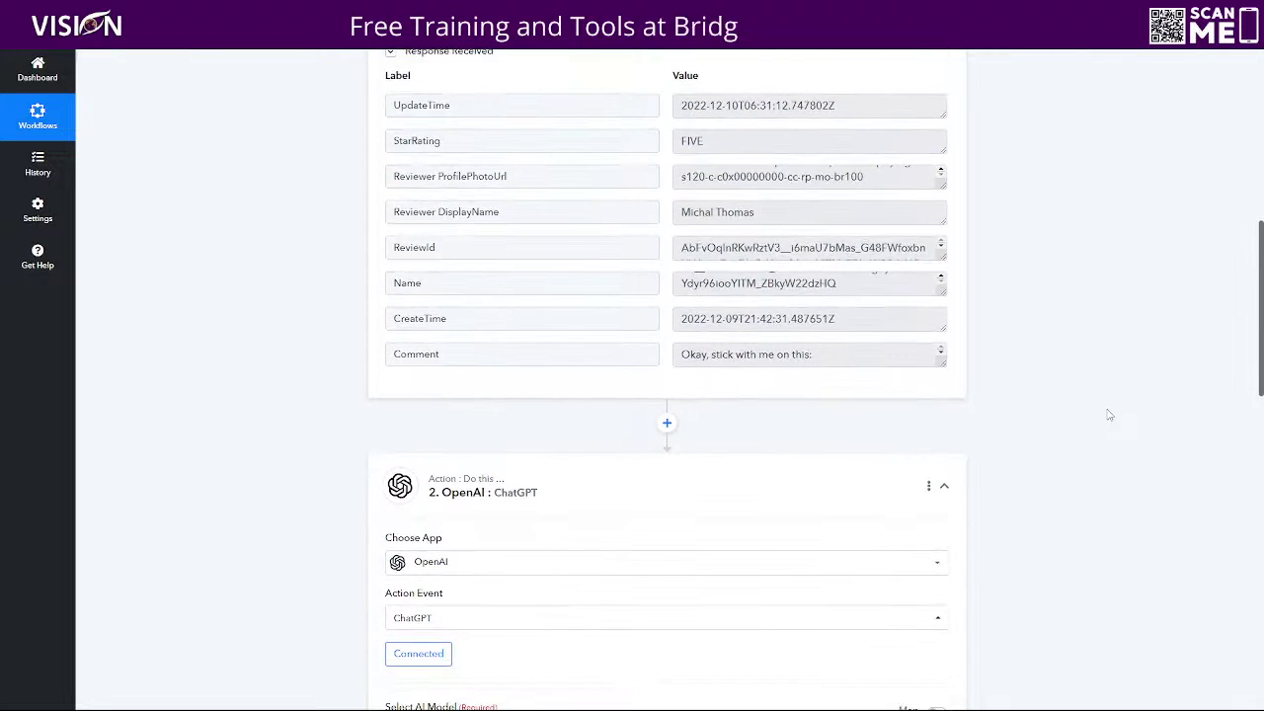
scroll(1100, 410, down, 3)
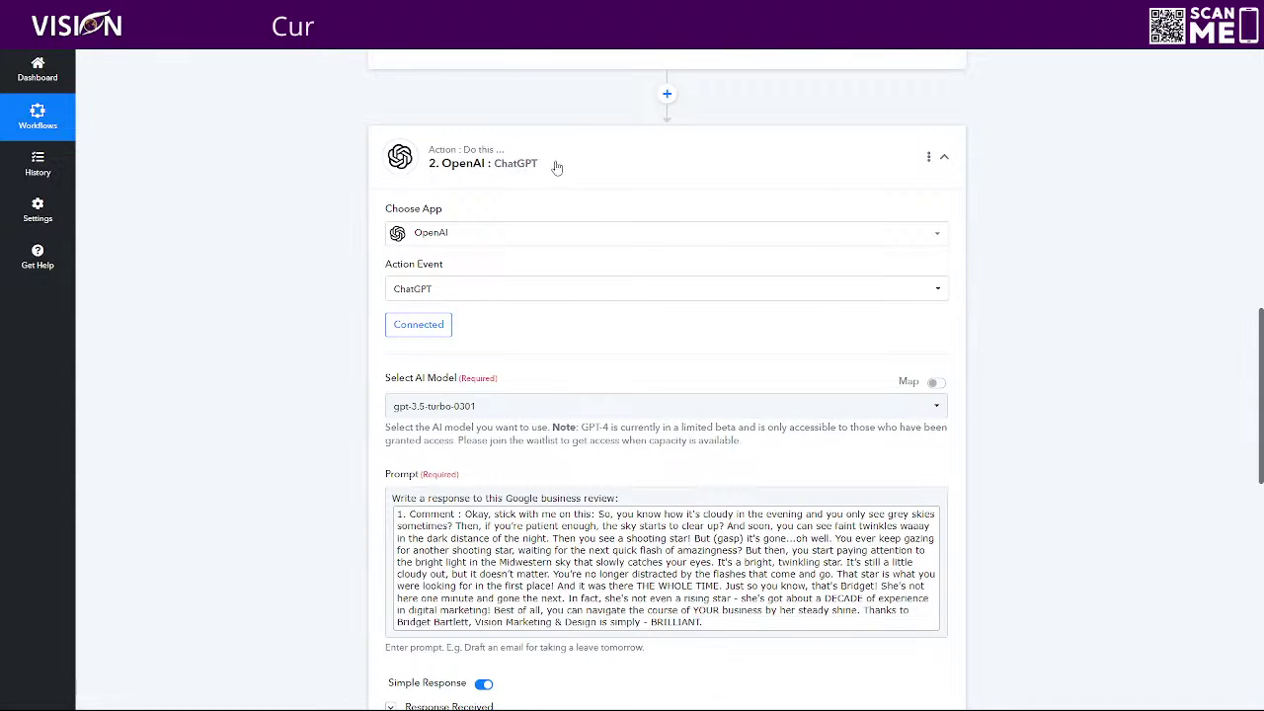
scroll(987, 326, down, 2)
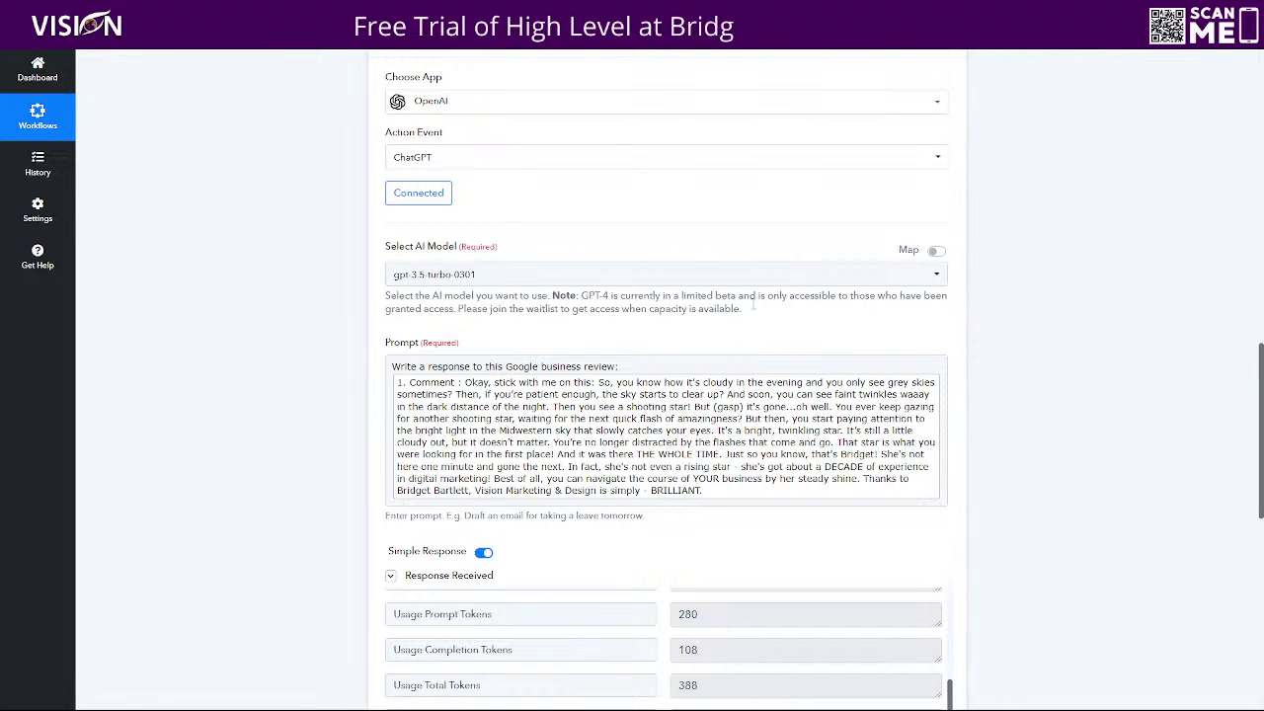
scroll(1010, 267, down, 1)
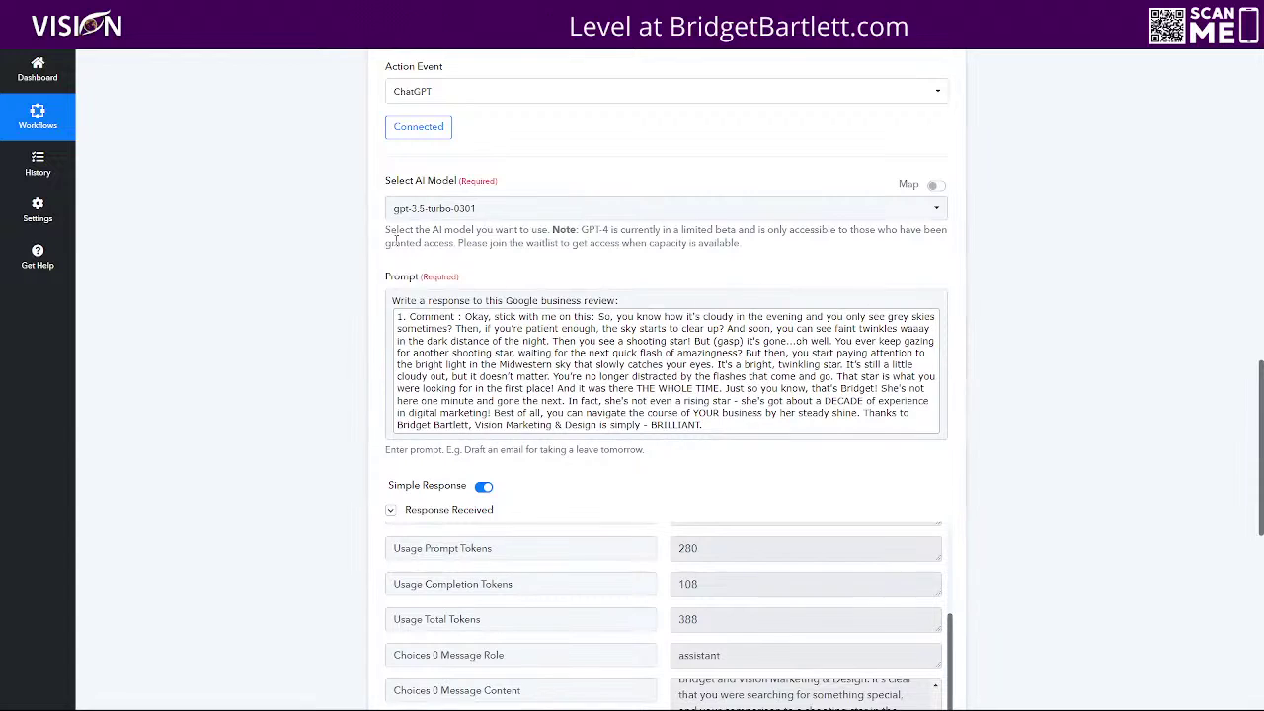
click(470, 378)
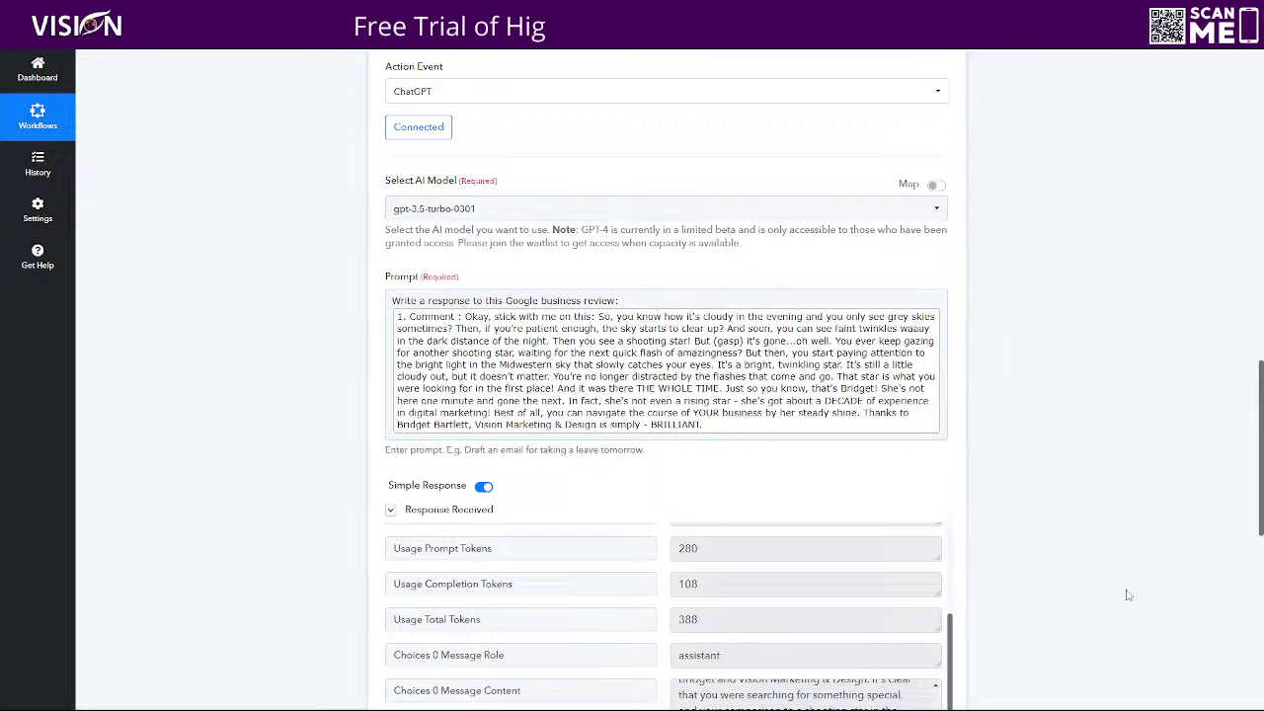
Expand the Google My Business Create Reply action and check its action event options, keeping Create Reply
scroll(747, 583, down, 5)
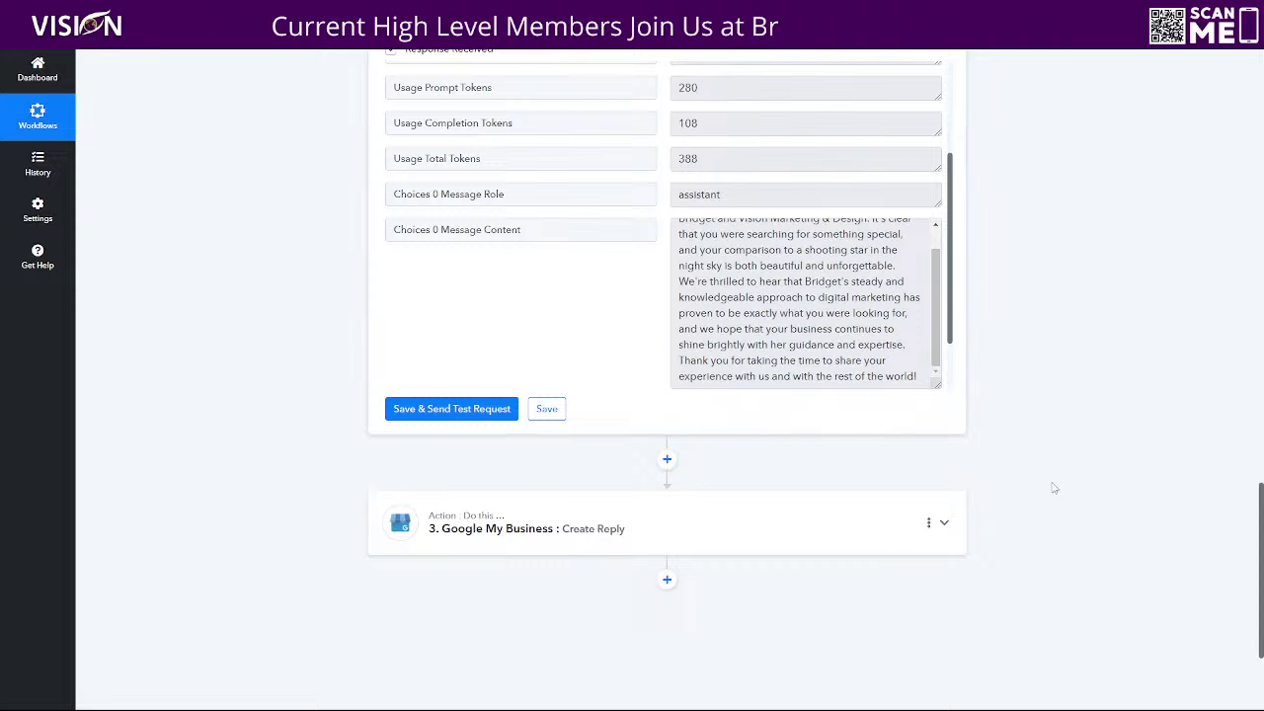
click(619, 532)
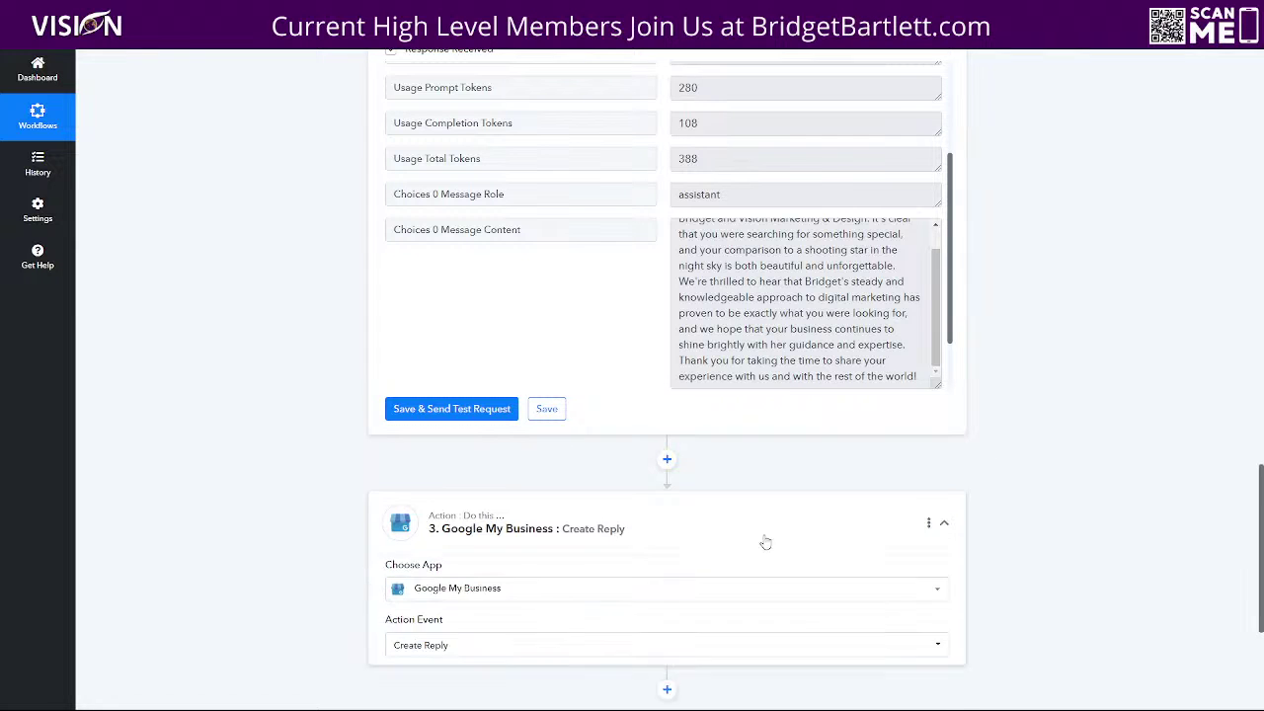
scroll(1021, 538, down, 4)
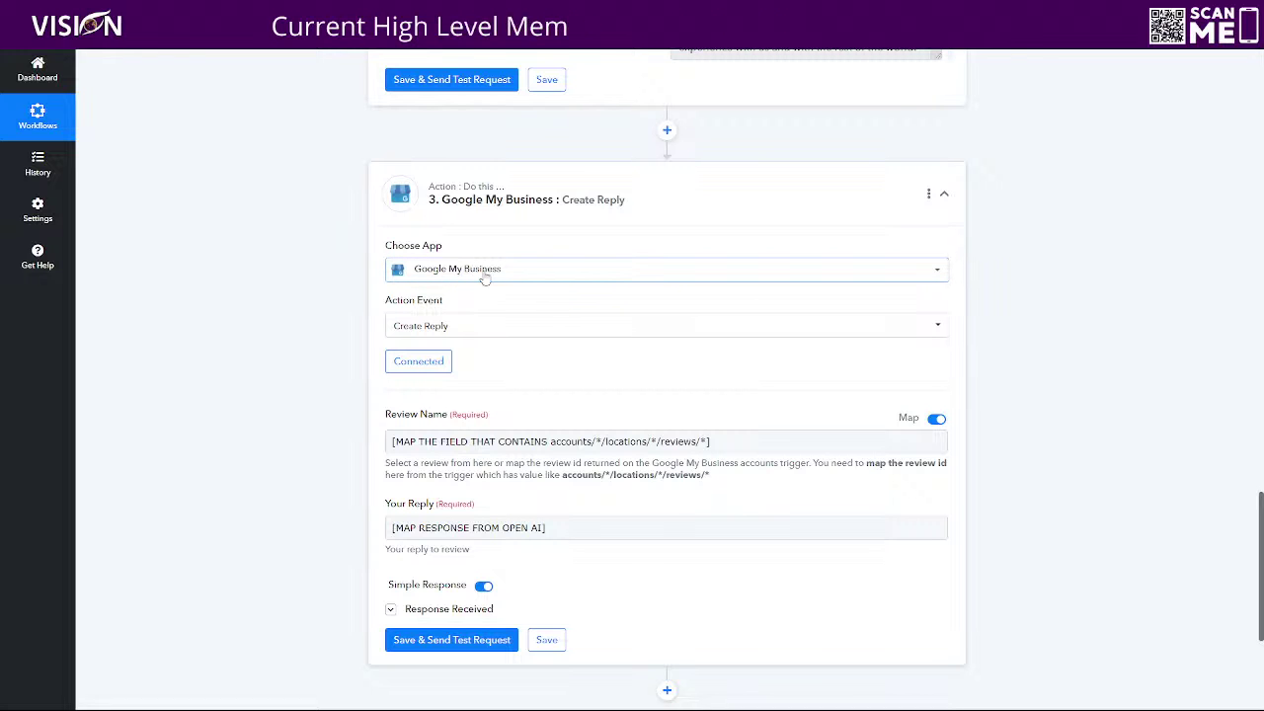
click(432, 330)
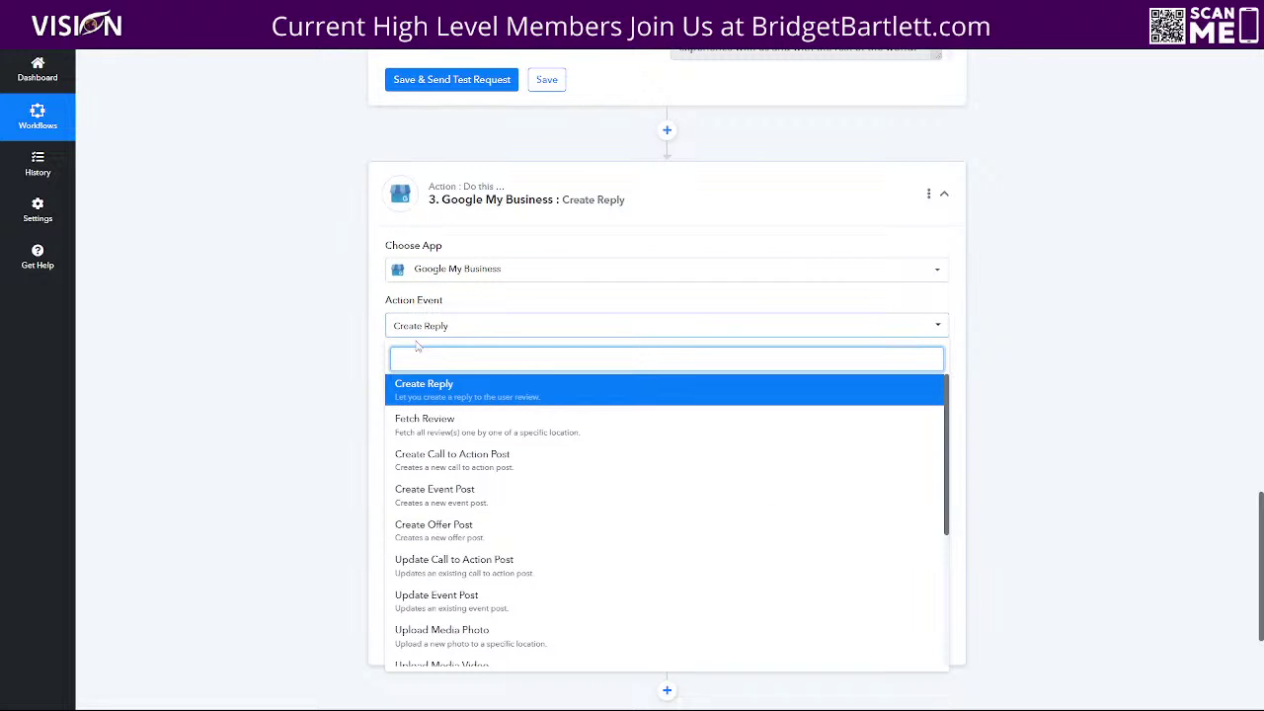
click(466, 298)
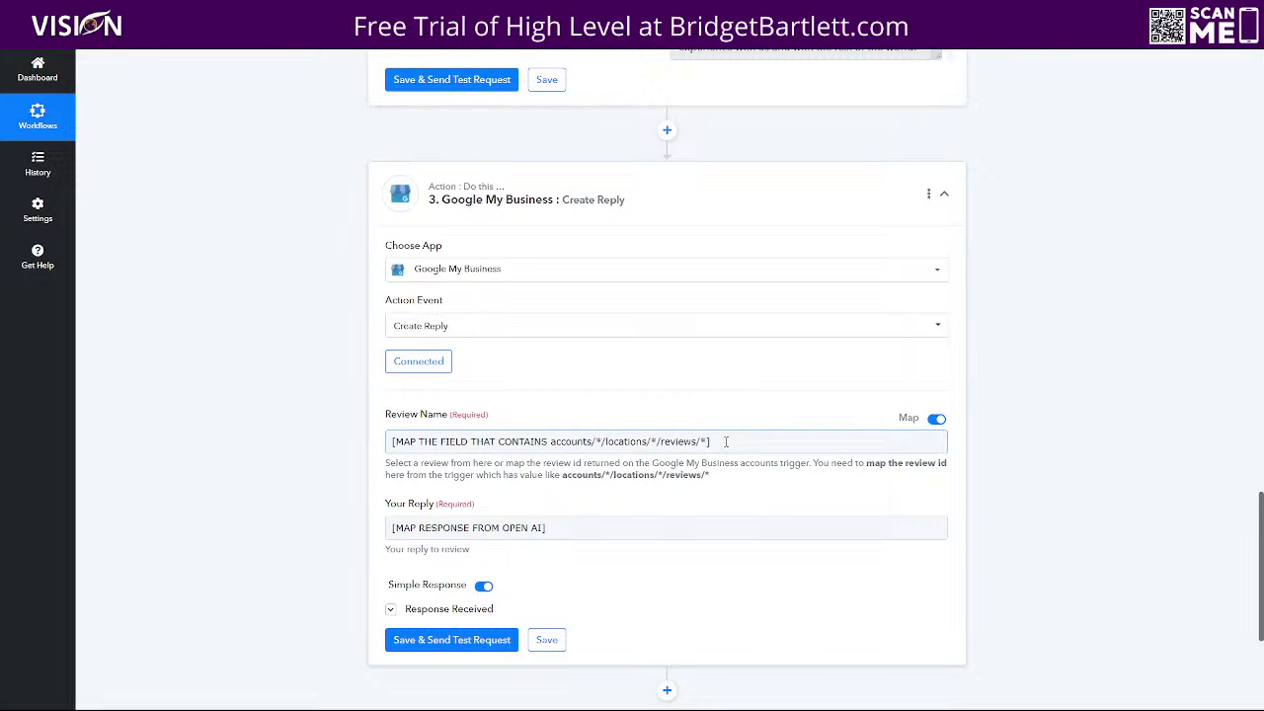
Replace the Review Name placeholder in the Create Reply action with the Name value from the New Review trigger
drag(713, 441, 336, 472)
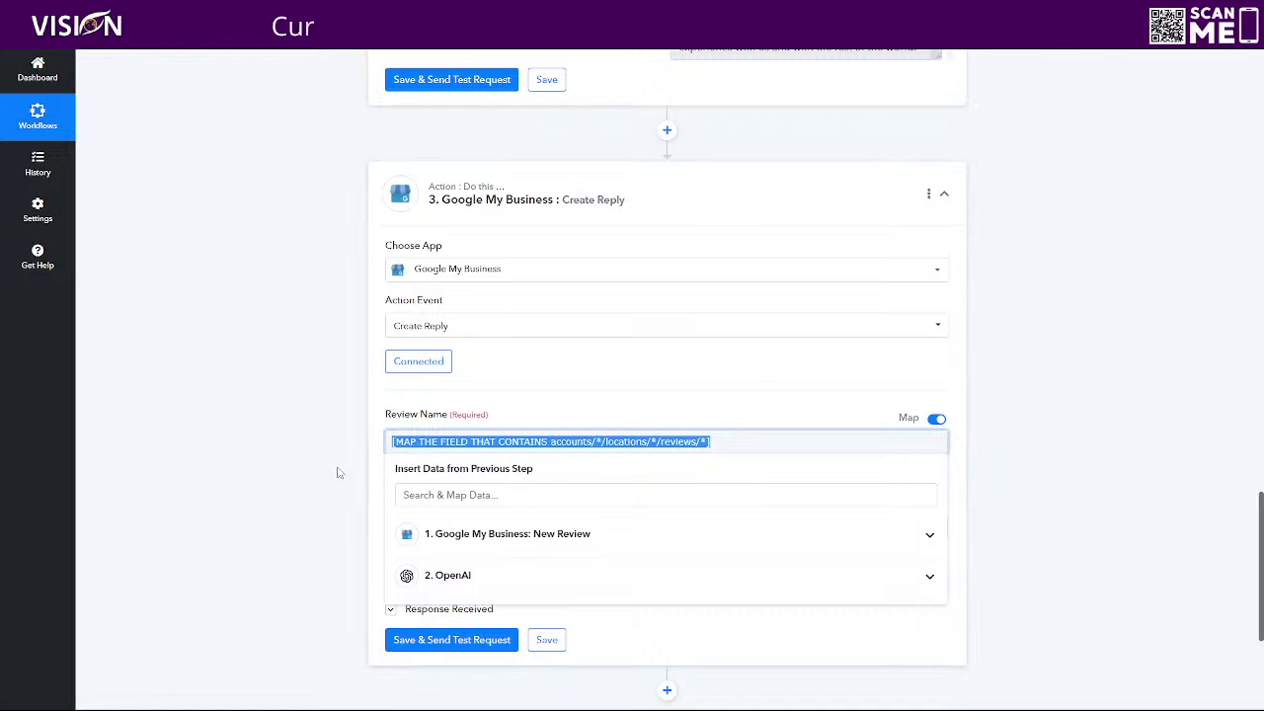
click(482, 535)
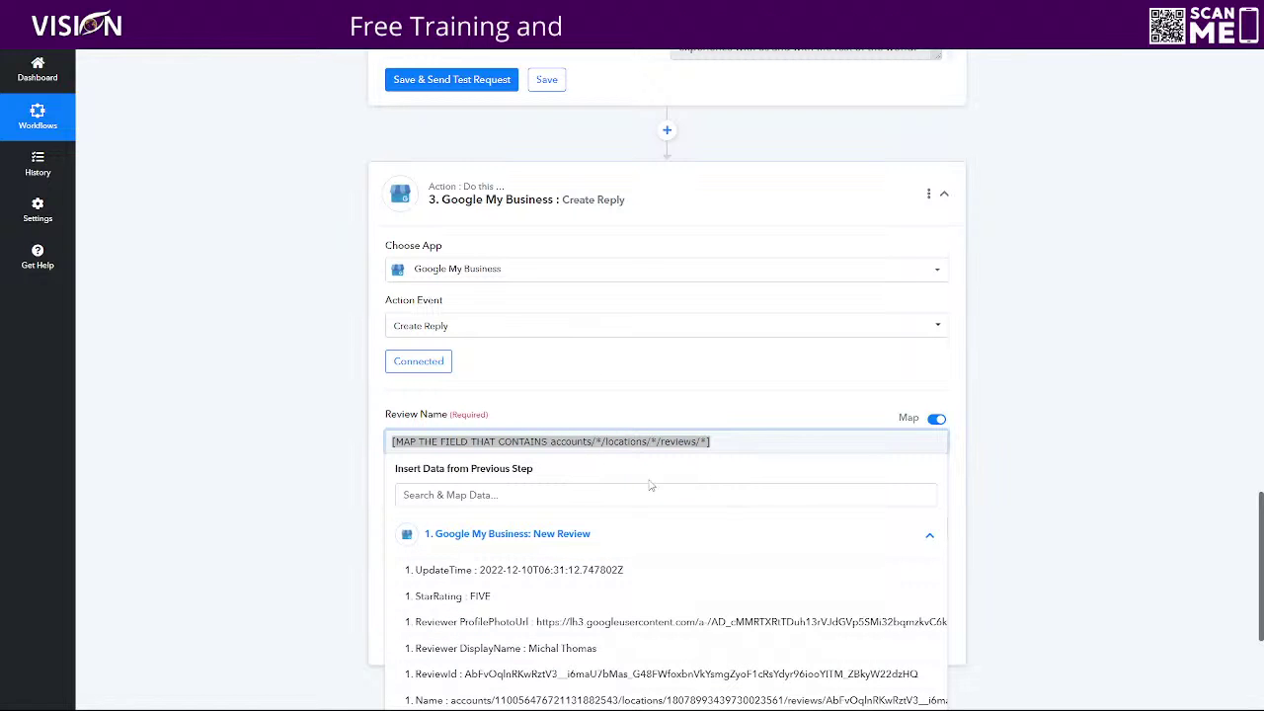
scroll(691, 513, down, 1)
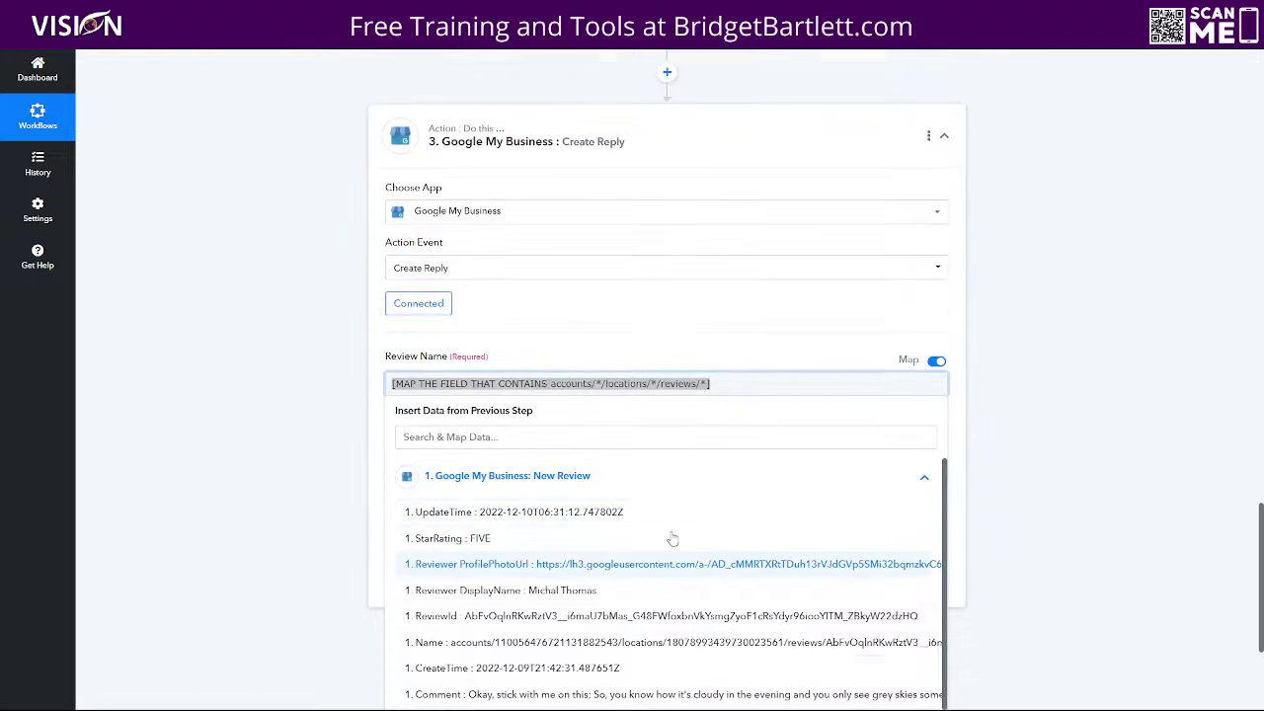
click(613, 319)
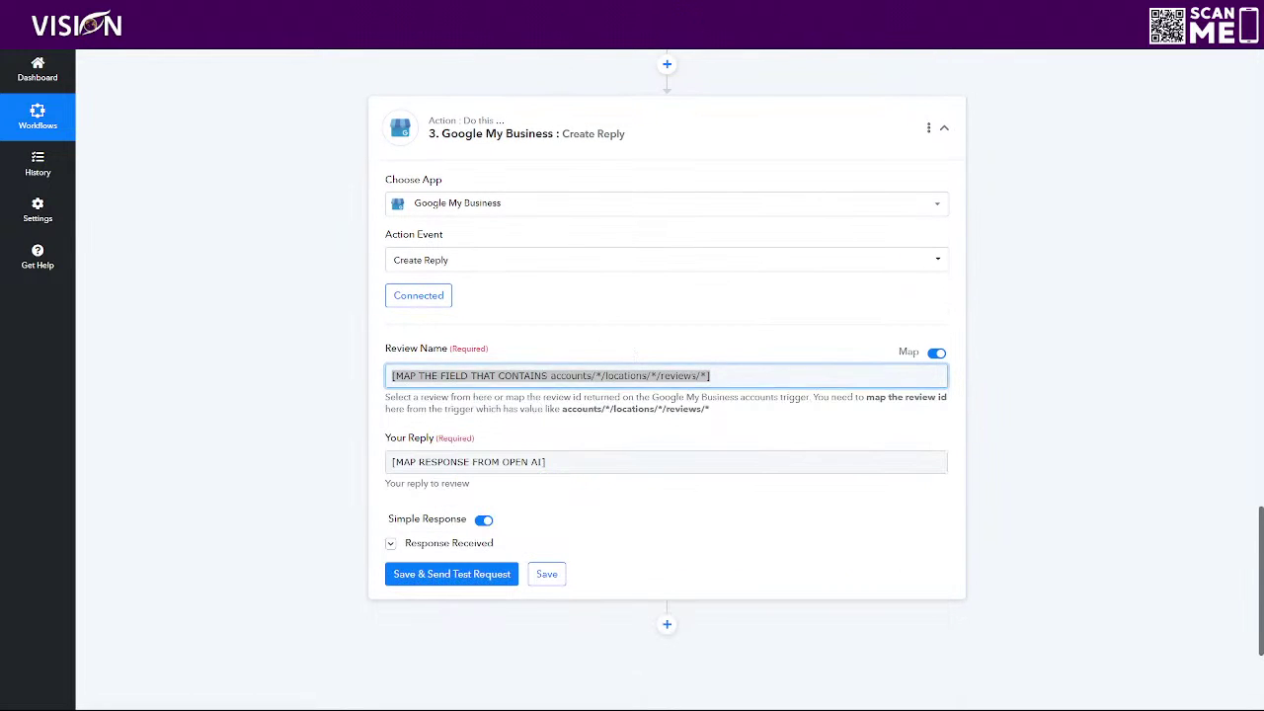
click(713, 376)
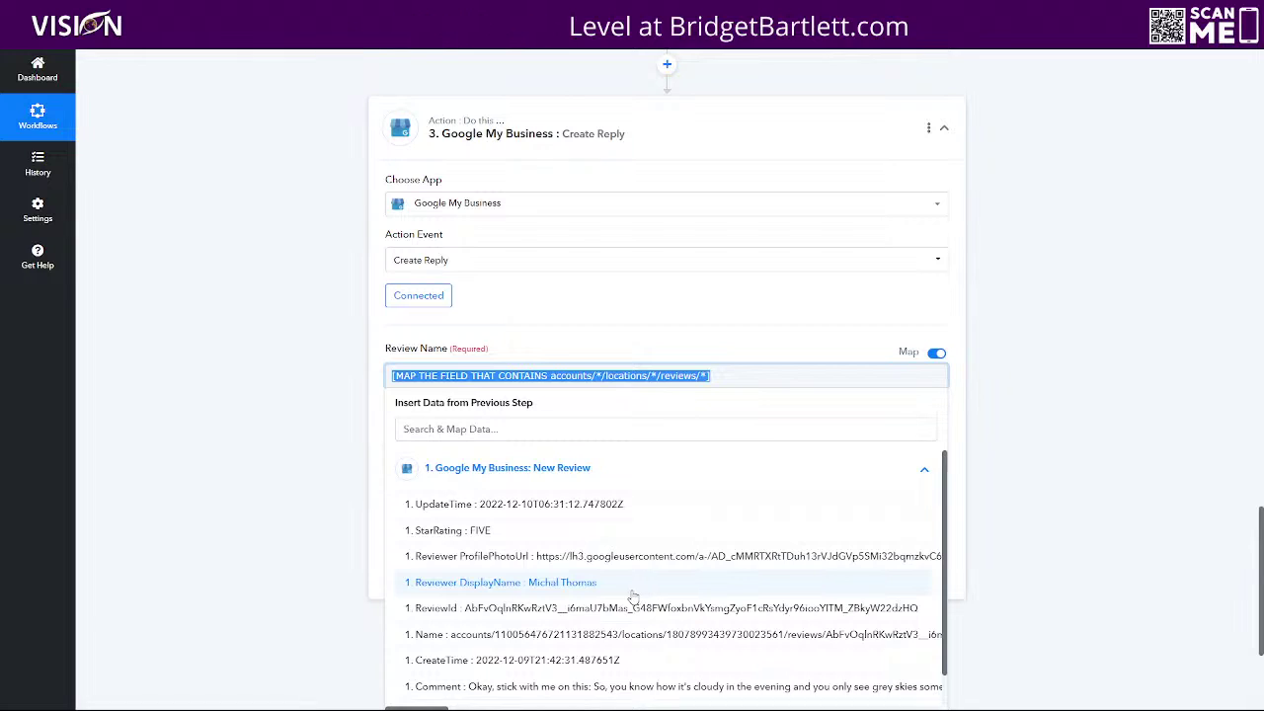
scroll(617, 611, down, 1)
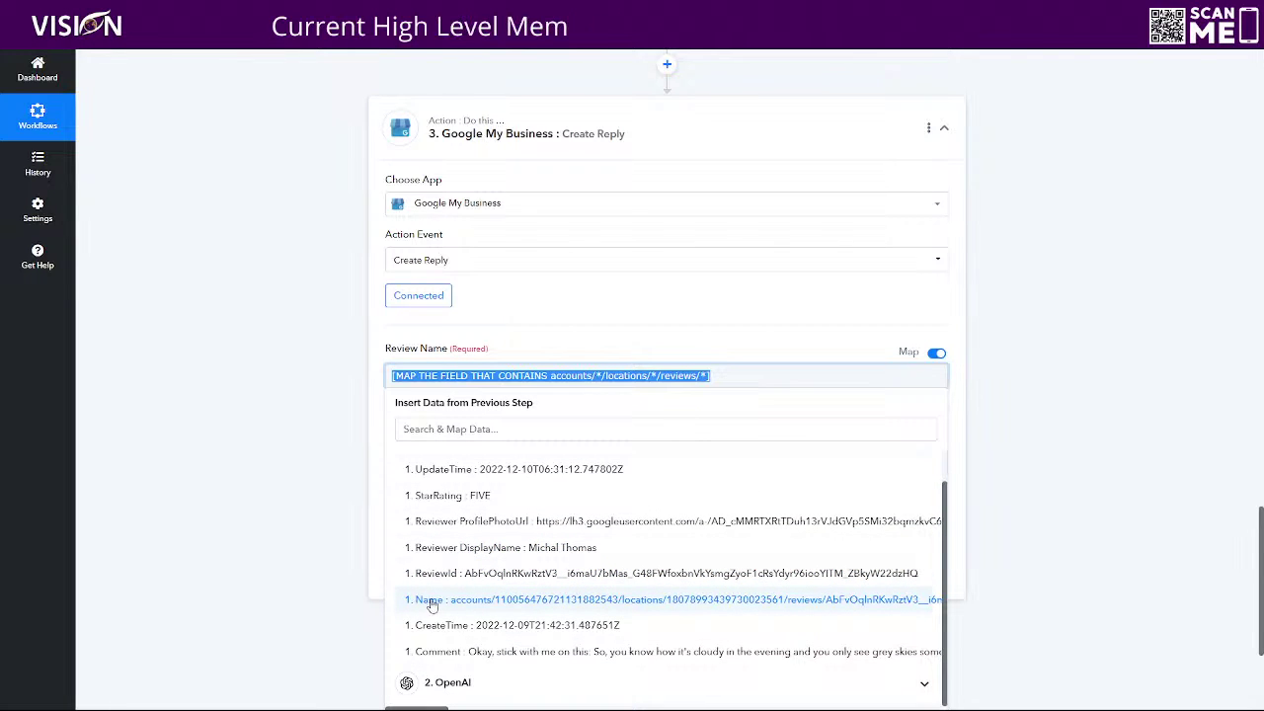
click(834, 609)
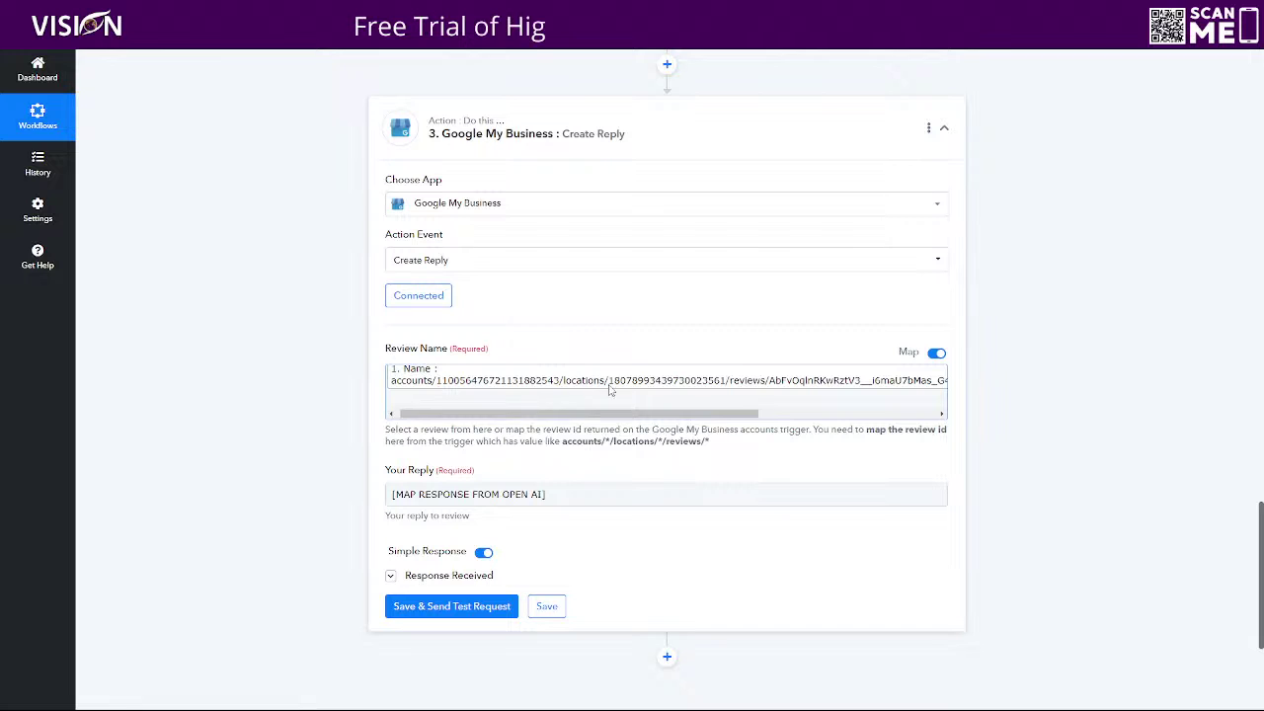
Map Your Reply to OpenAI's Choices 0 Message Content in place of its placeholder, then save the Create Reply action and send its test request
scroll(618, 331, down, 2)
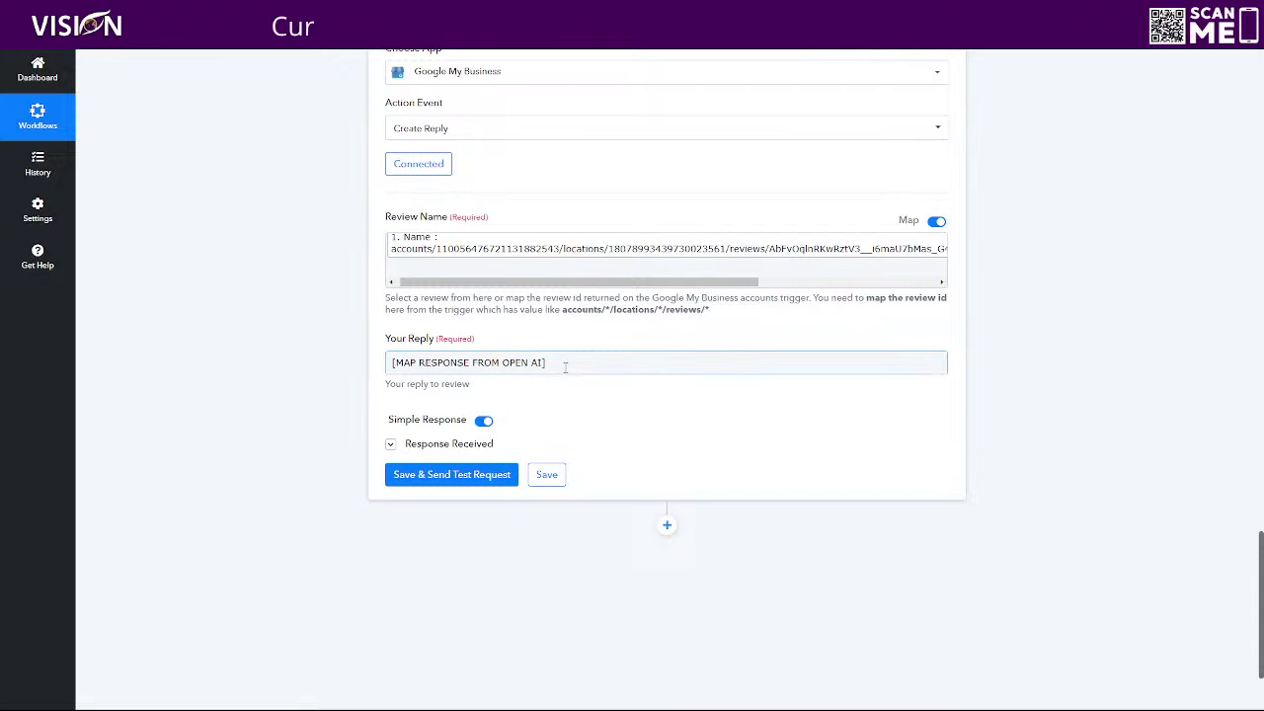
drag(567, 361, 387, 370)
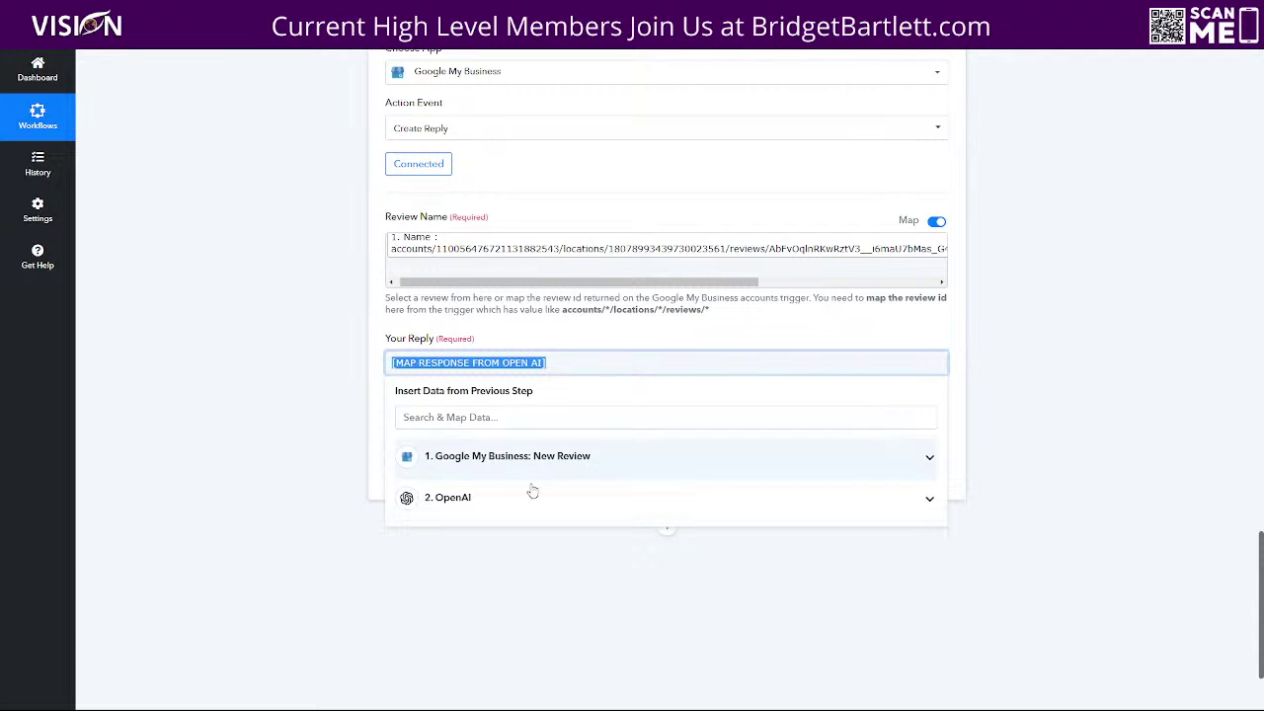
click(450, 501)
scroll(624, 533, down, 2)
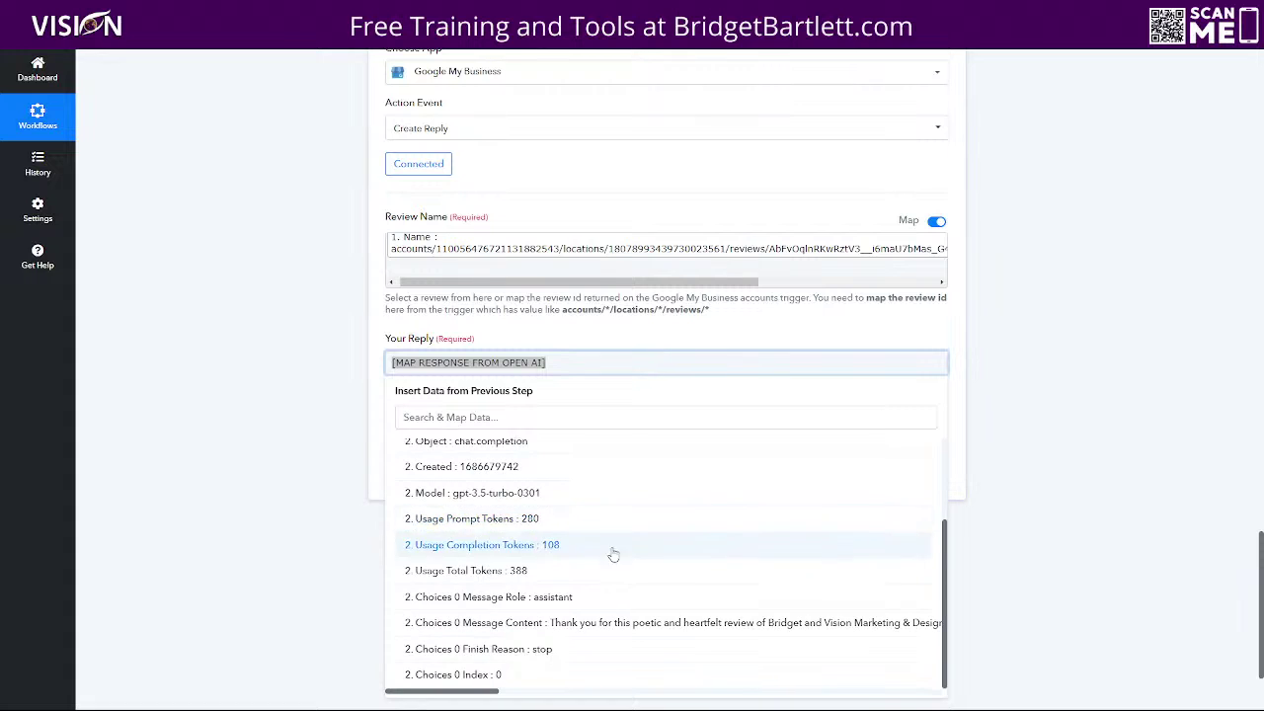
click(526, 622)
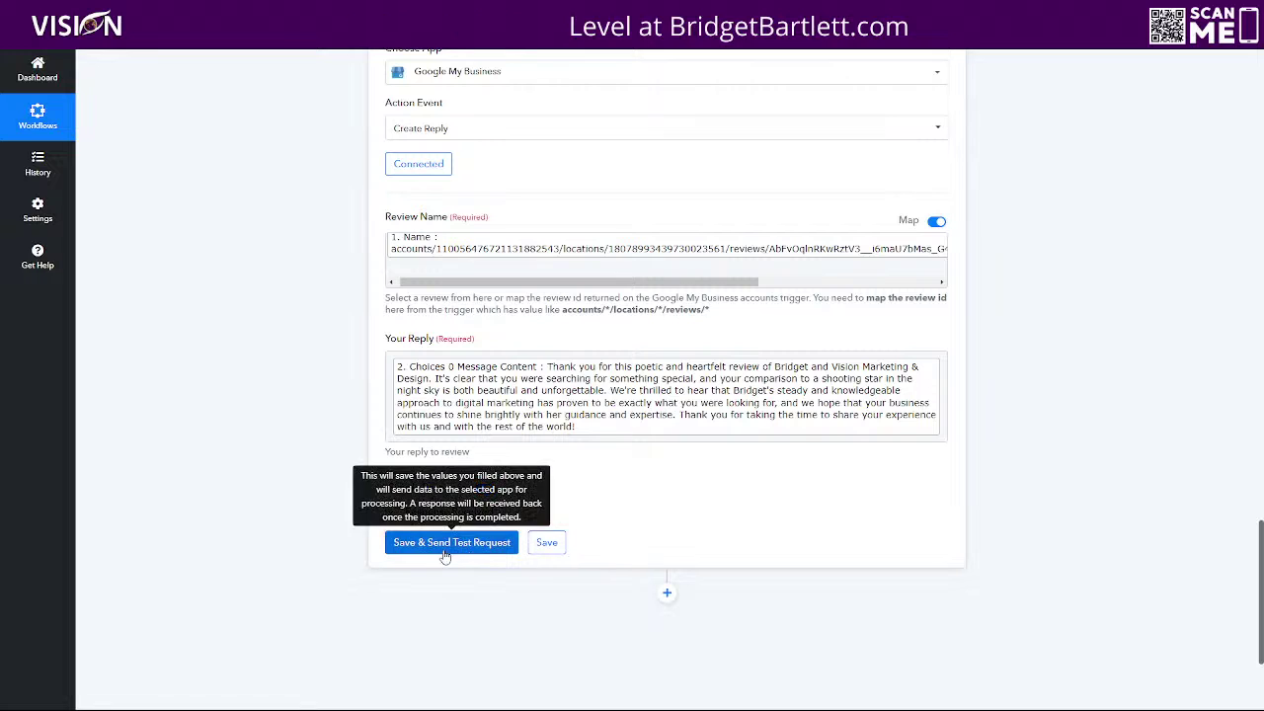
click(547, 541)
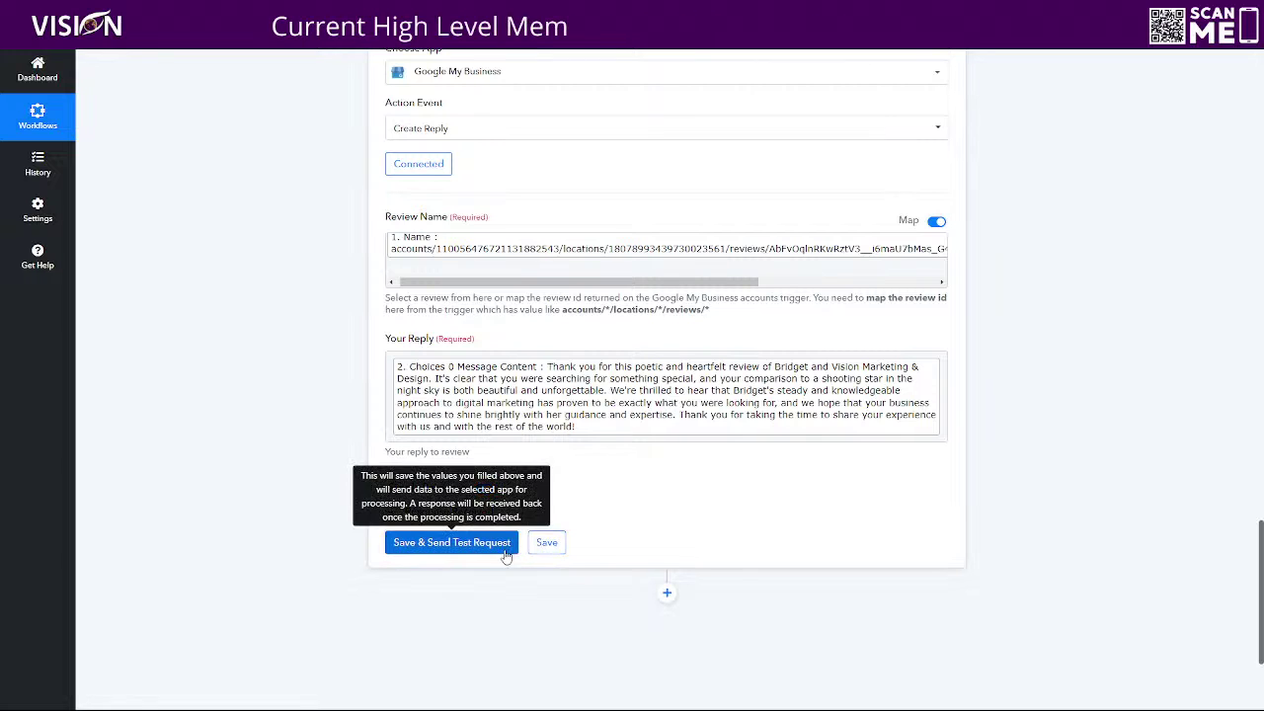
click(441, 544)
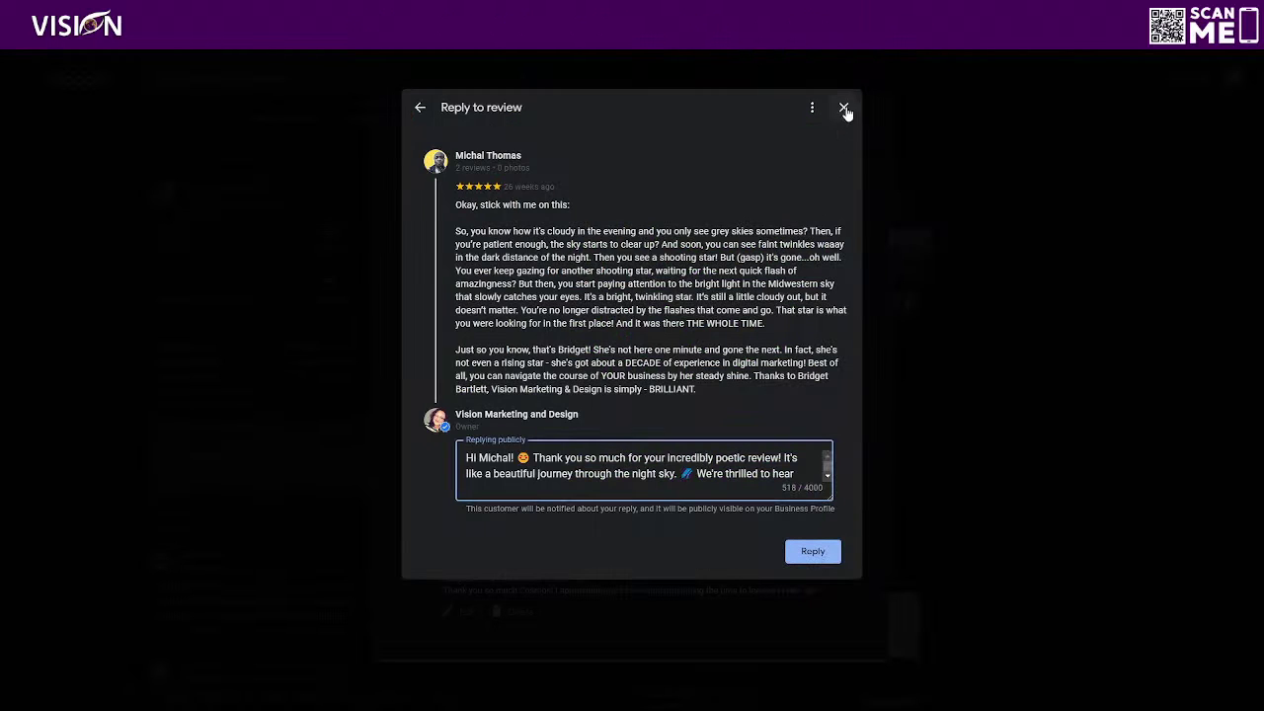
Close the unsent reply draft in Google, reload the business's results, and check its newest Google review in full for a posted reply
click(843, 108)
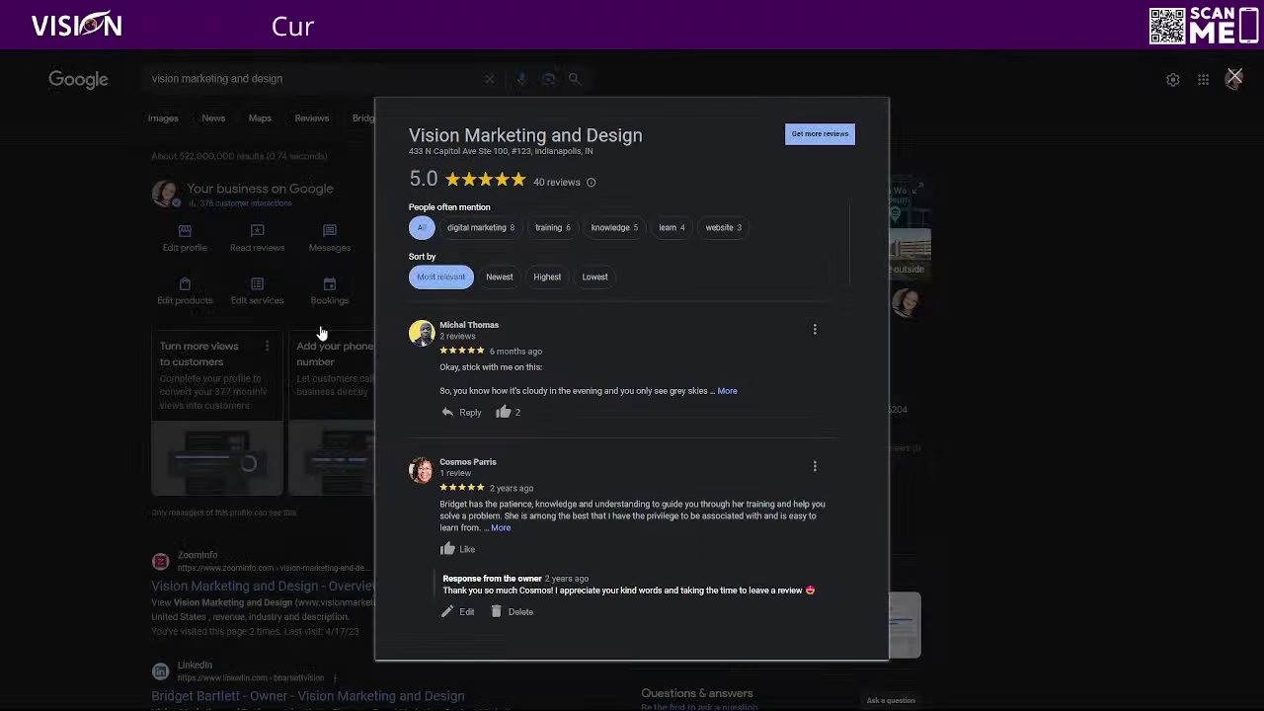
click(57, 29)
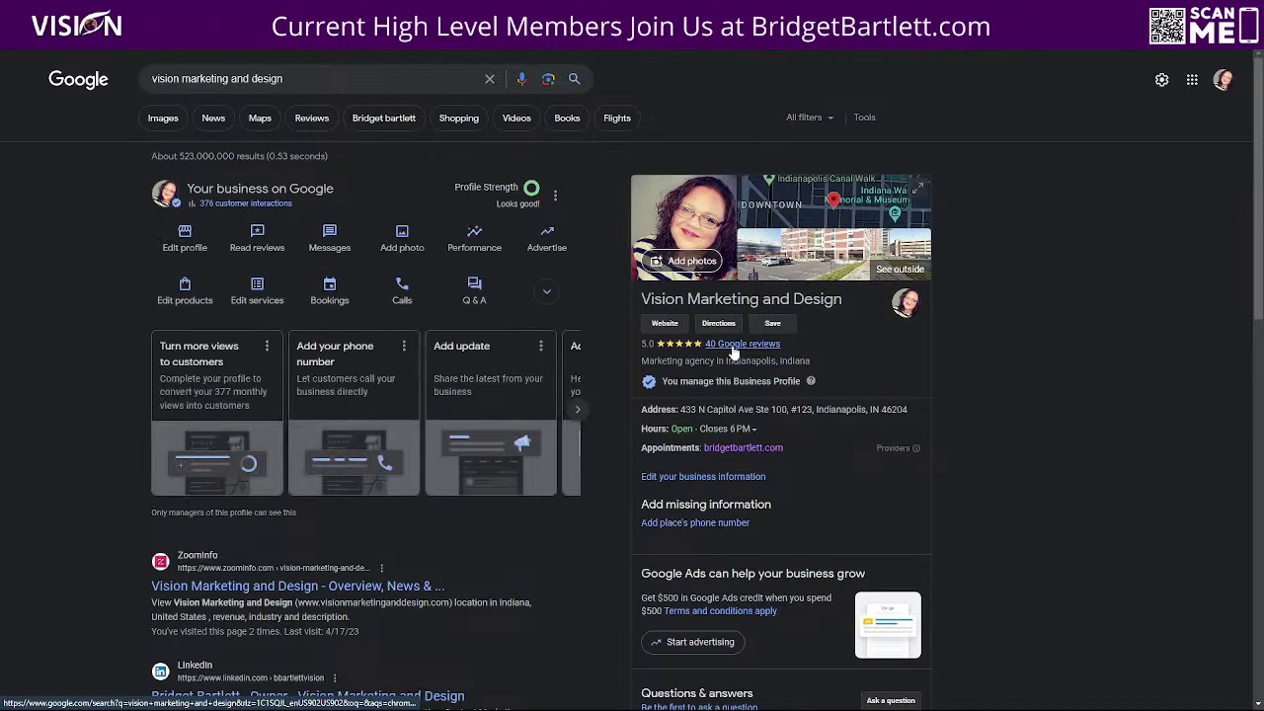
click(733, 350)
click(499, 276)
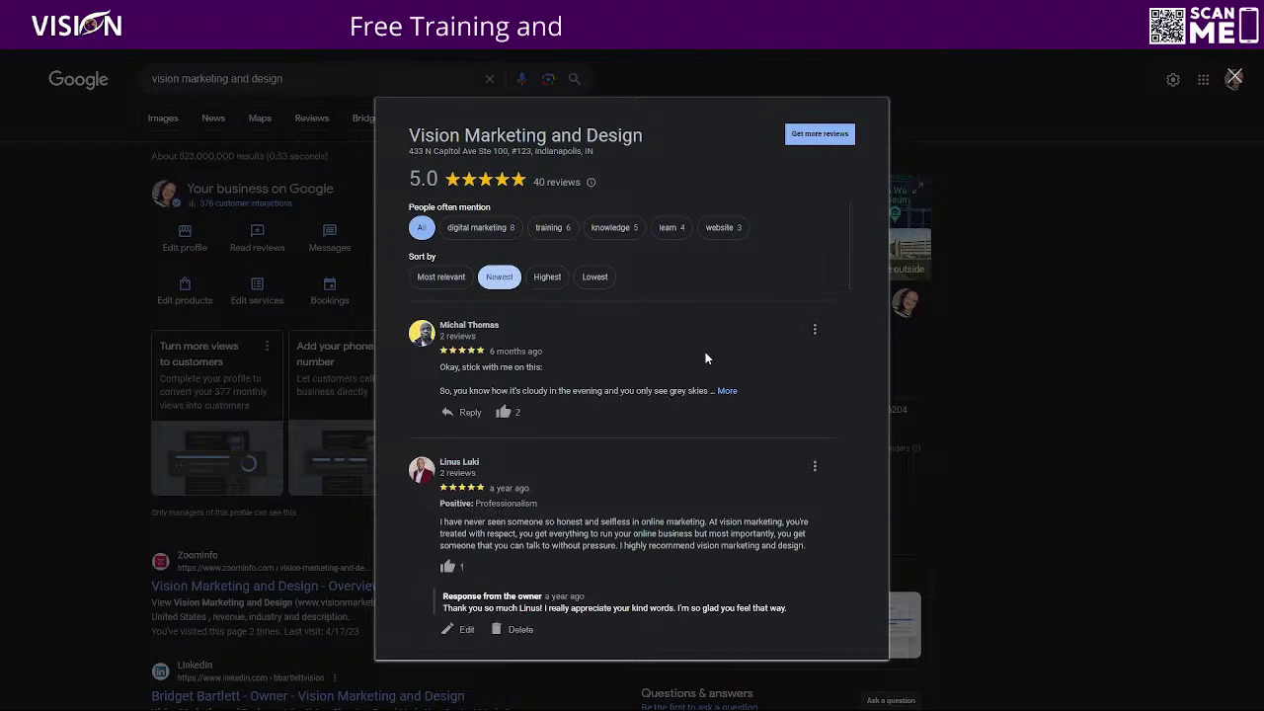
click(731, 392)
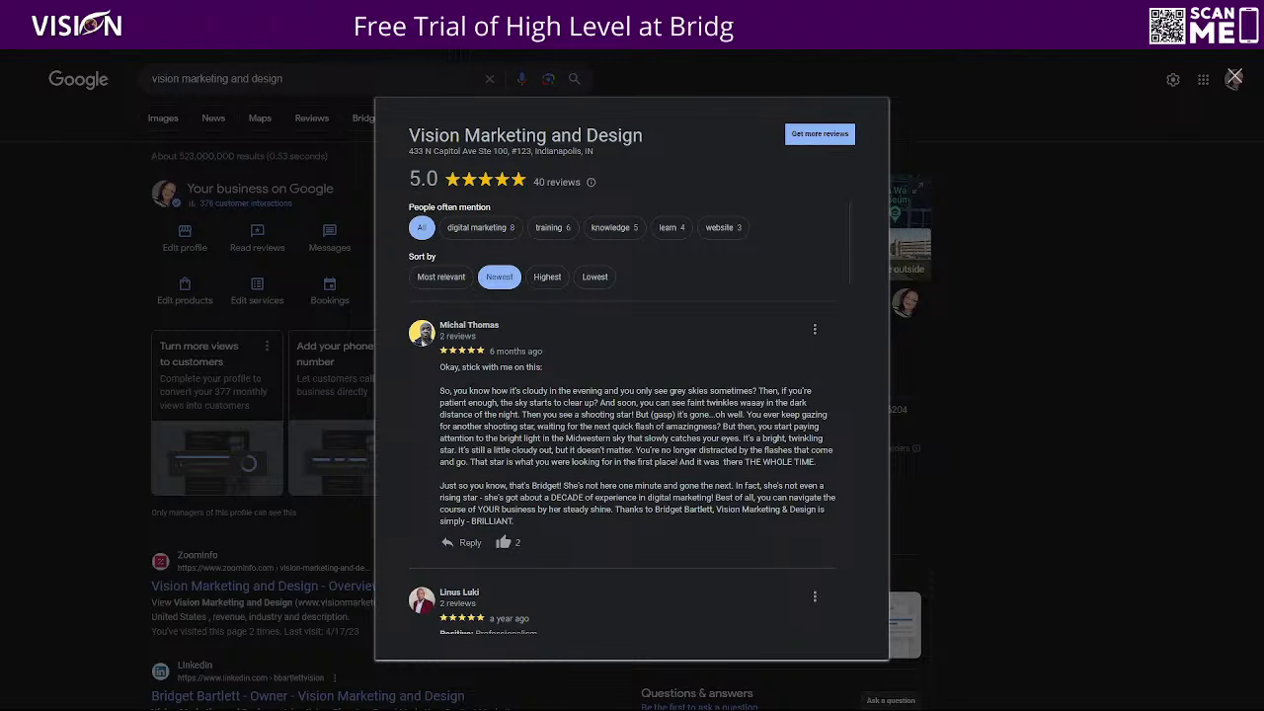
Reload the business's Google reviews sorted by newest, and check the latest review's reply form before closing it
key(alt+Left)
click(738, 345)
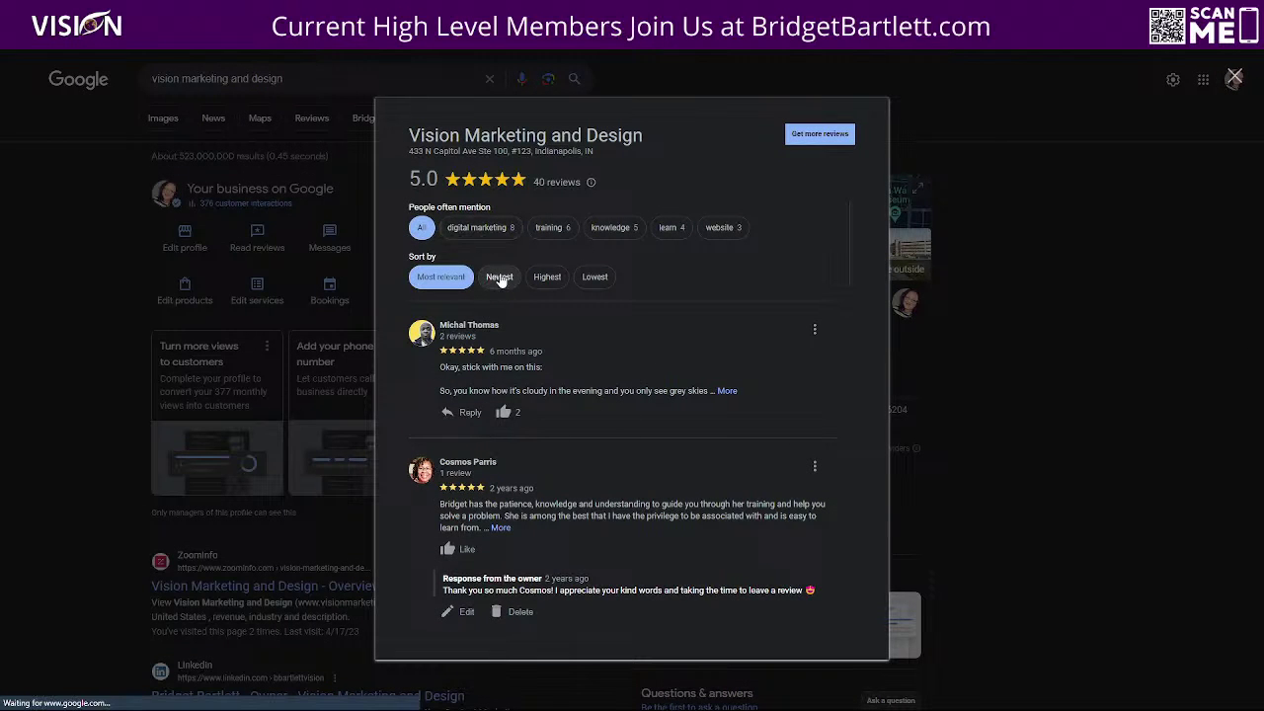
click(499, 278)
click(470, 413)
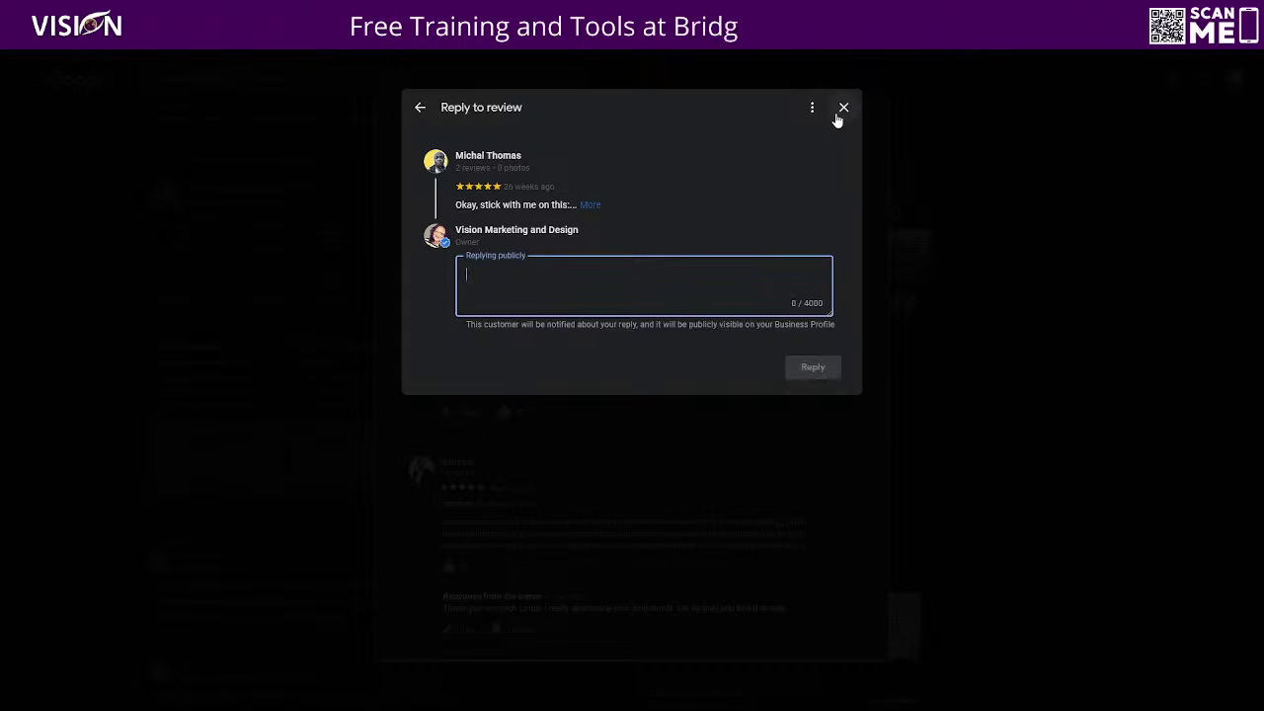
click(842, 108)
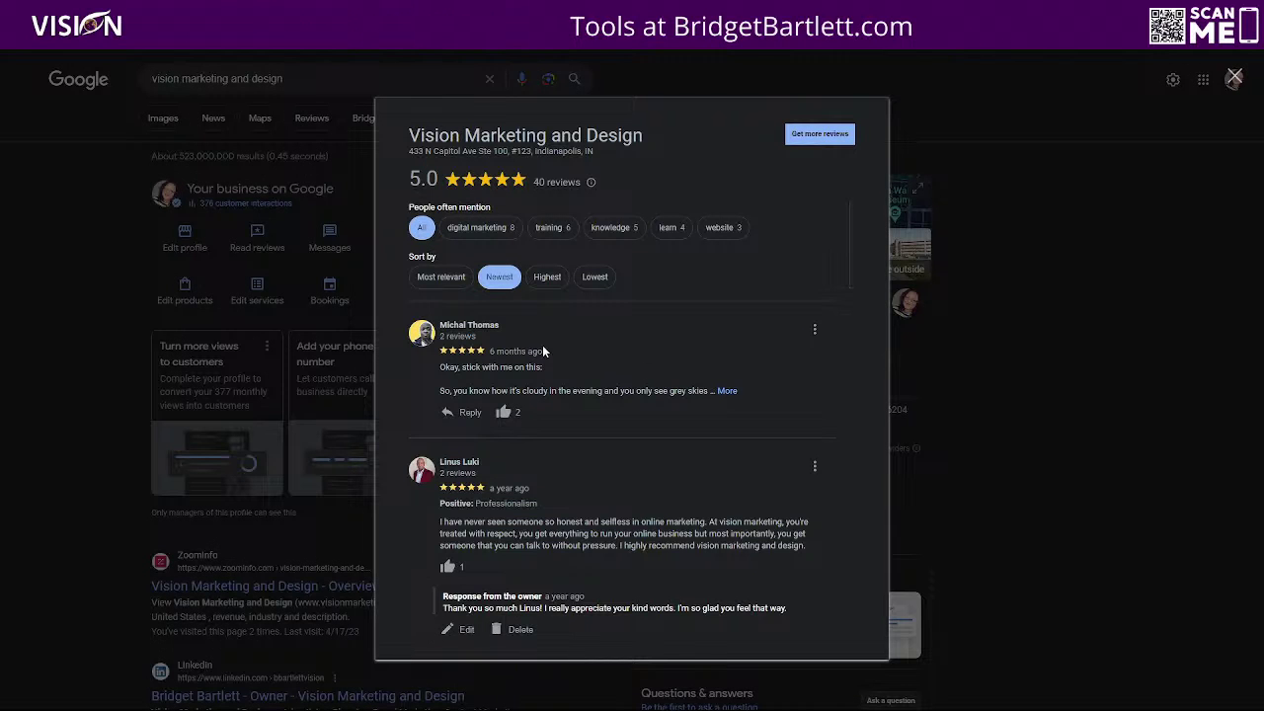
Sort the reviews by highest and by most relevant, and expand the first review to look for the automated reply
click(546, 277)
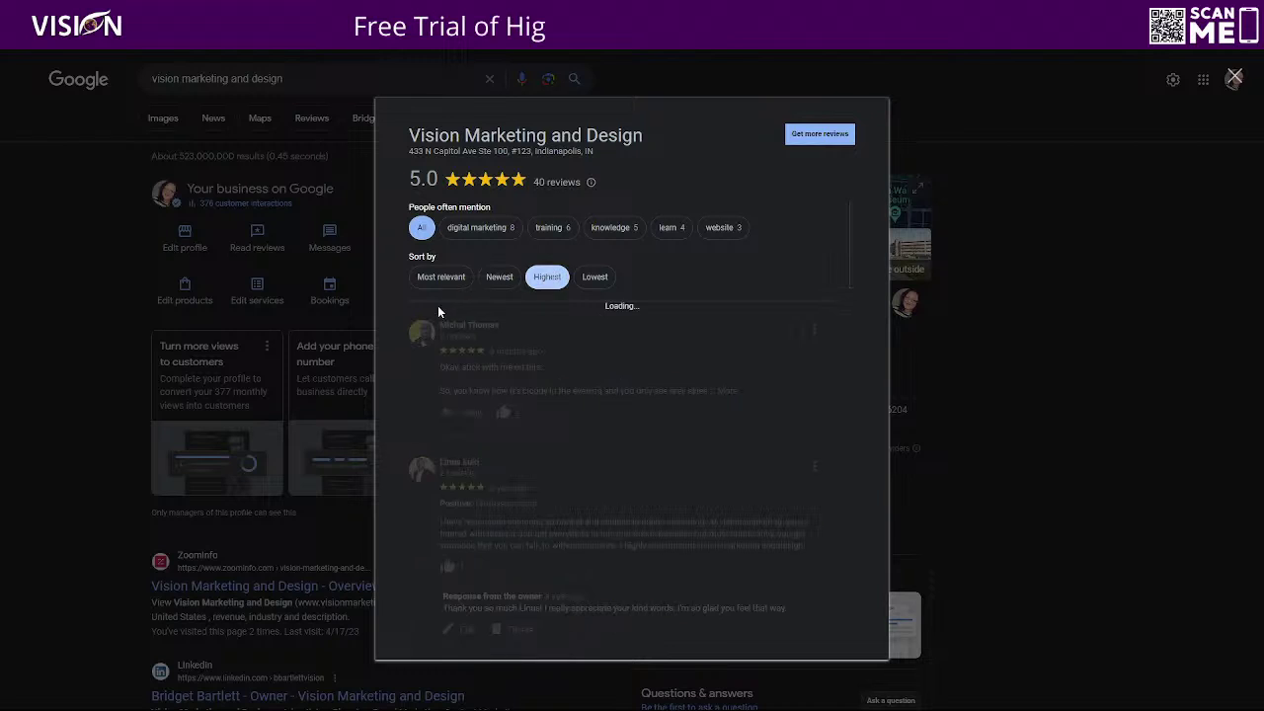
click(434, 277)
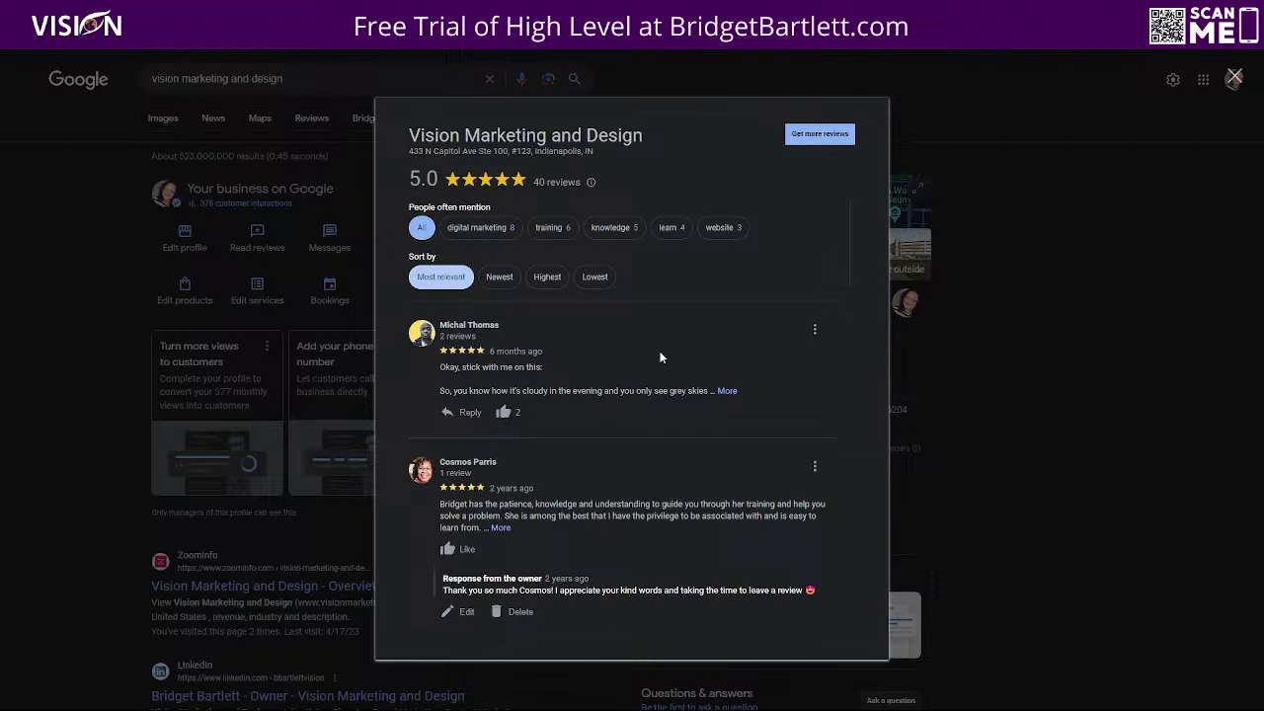
click(727, 390)
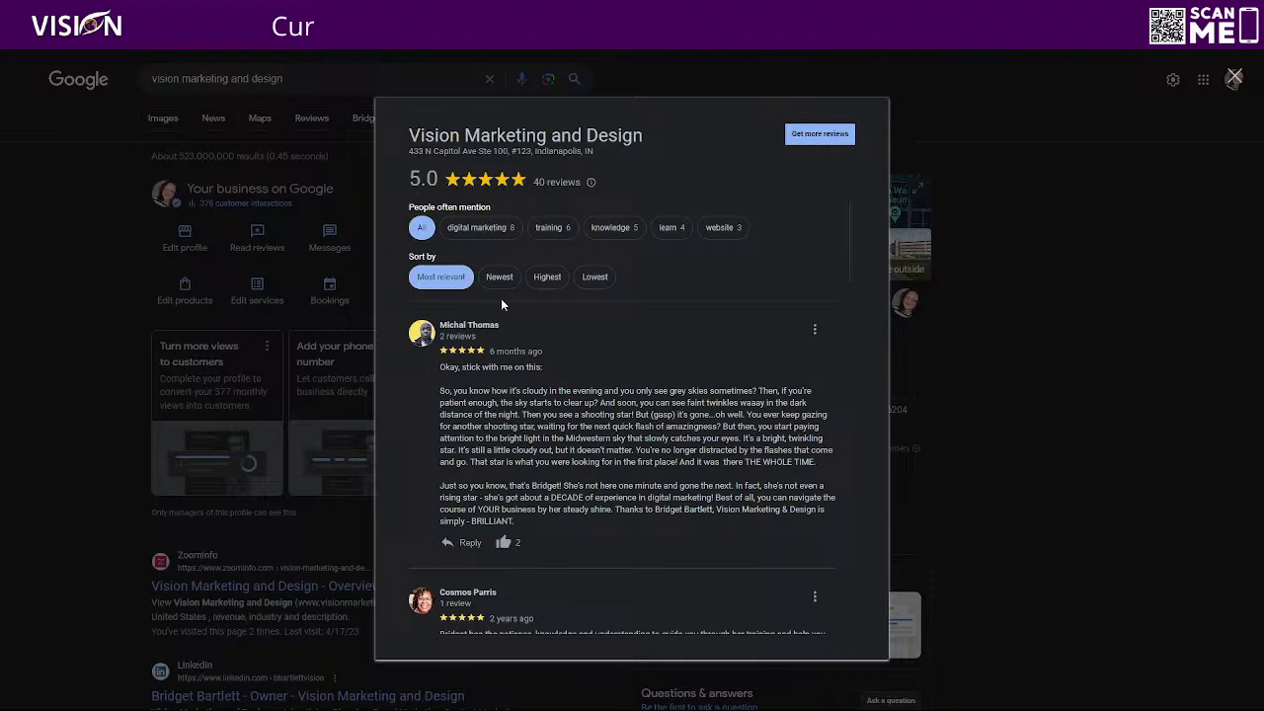